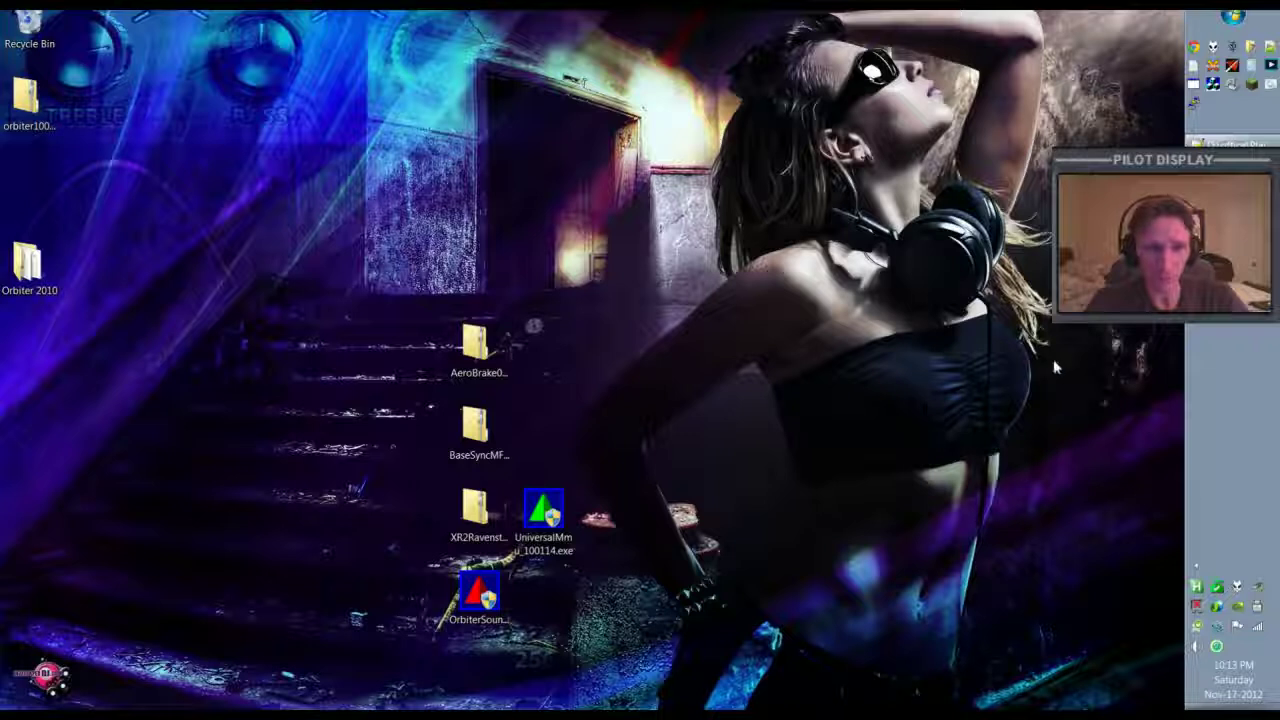
Step: View the image of the viewer's comment requesting an add-on video, and put it away
click(1223, 300)
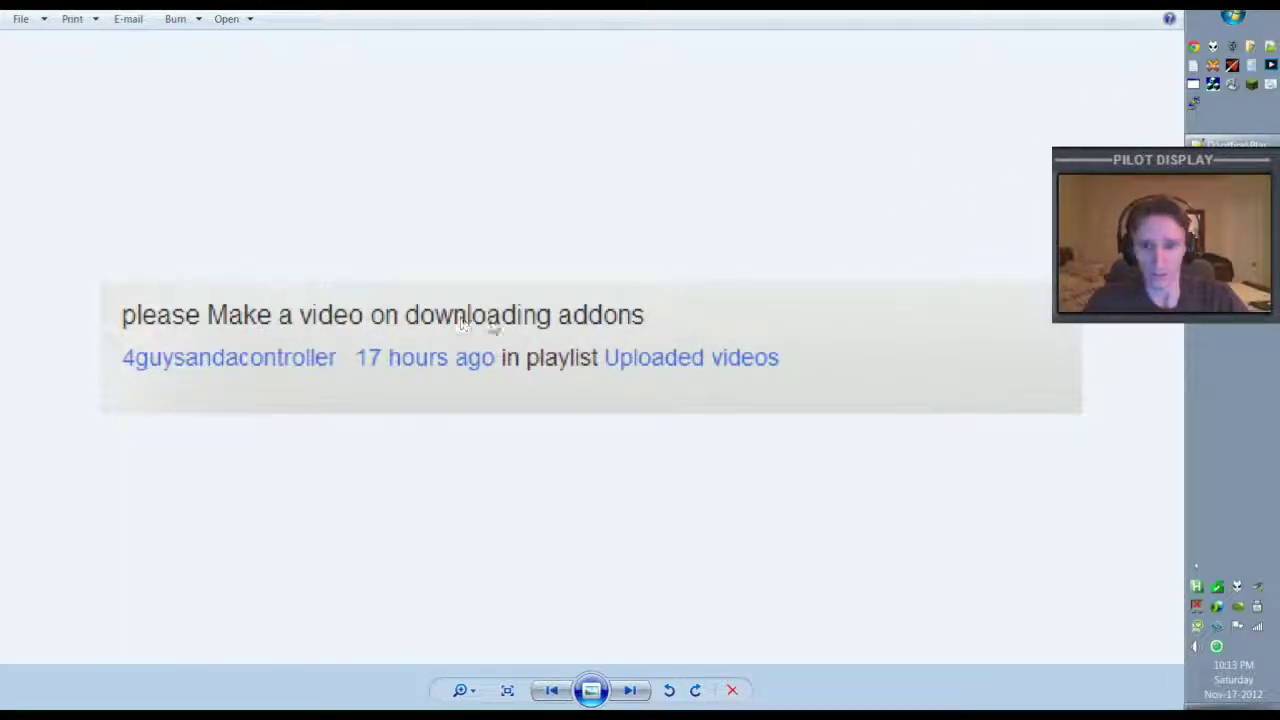
click(1117, 7)
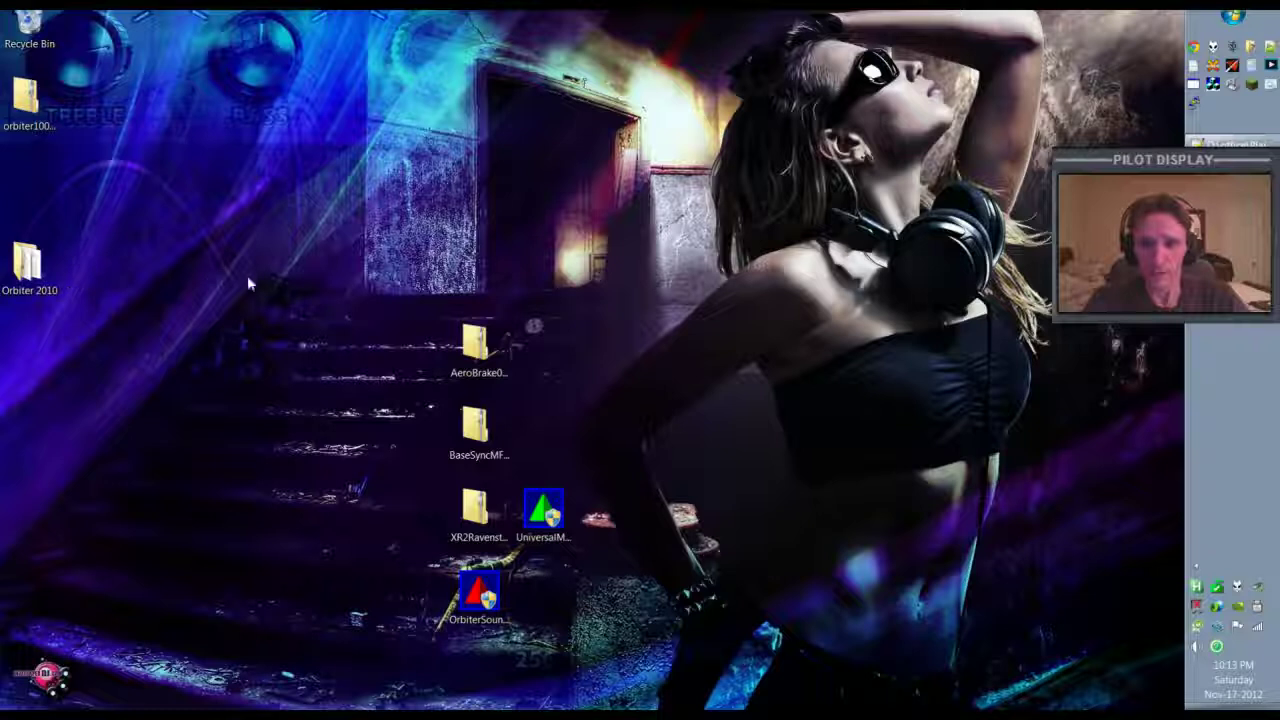
Step: Open the Orbiter 2010 folder from the desktop, locate orbiter.exe in it, and minimize the folder window
click(45, 262)
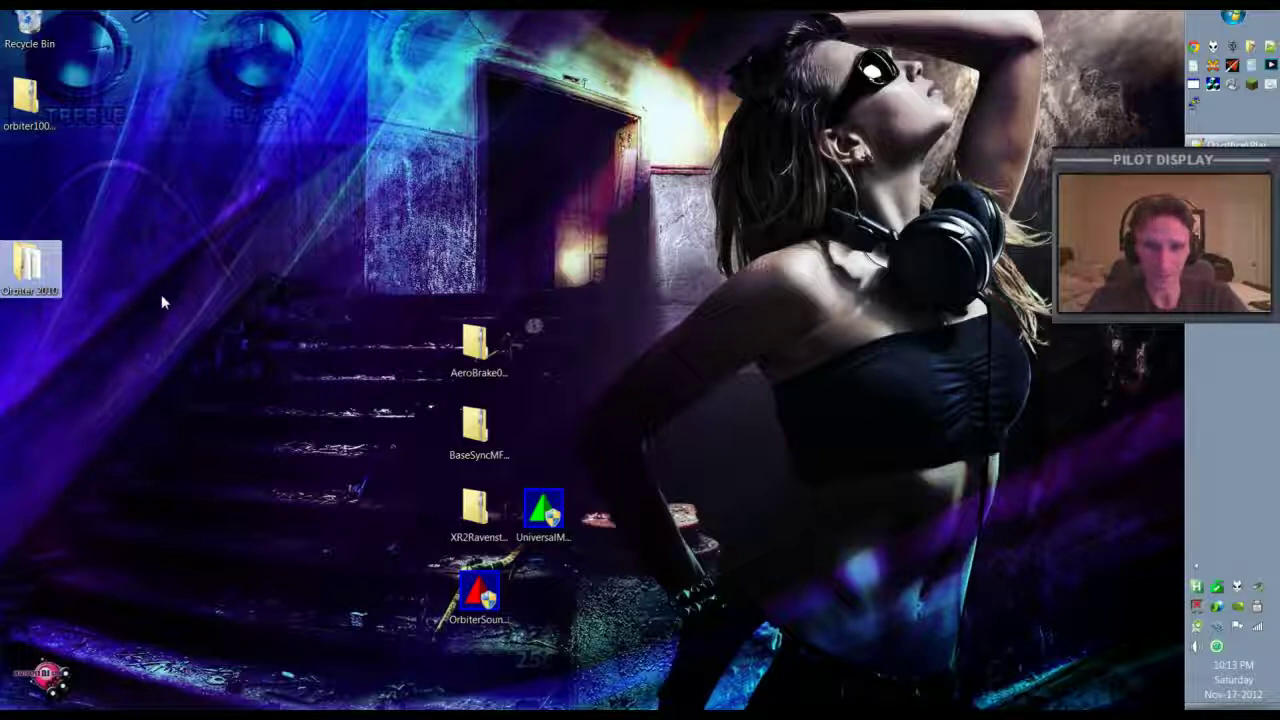
click(188, 325)
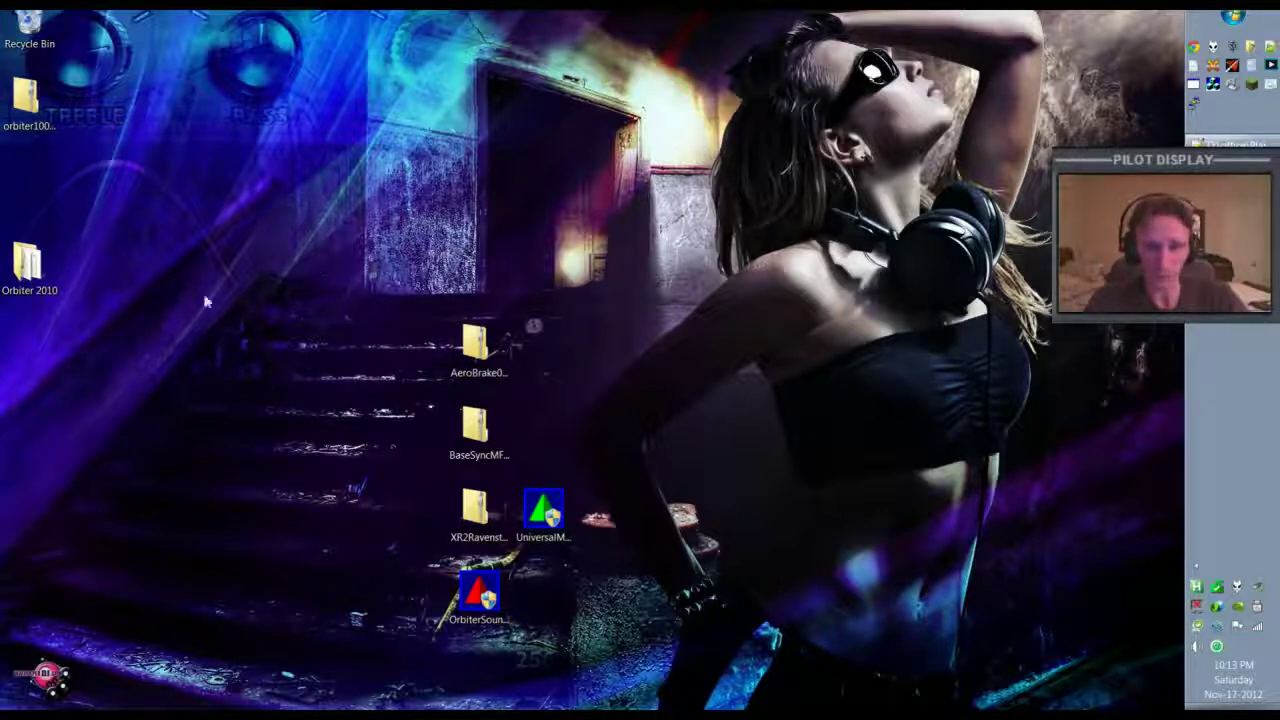
click(36, 272)
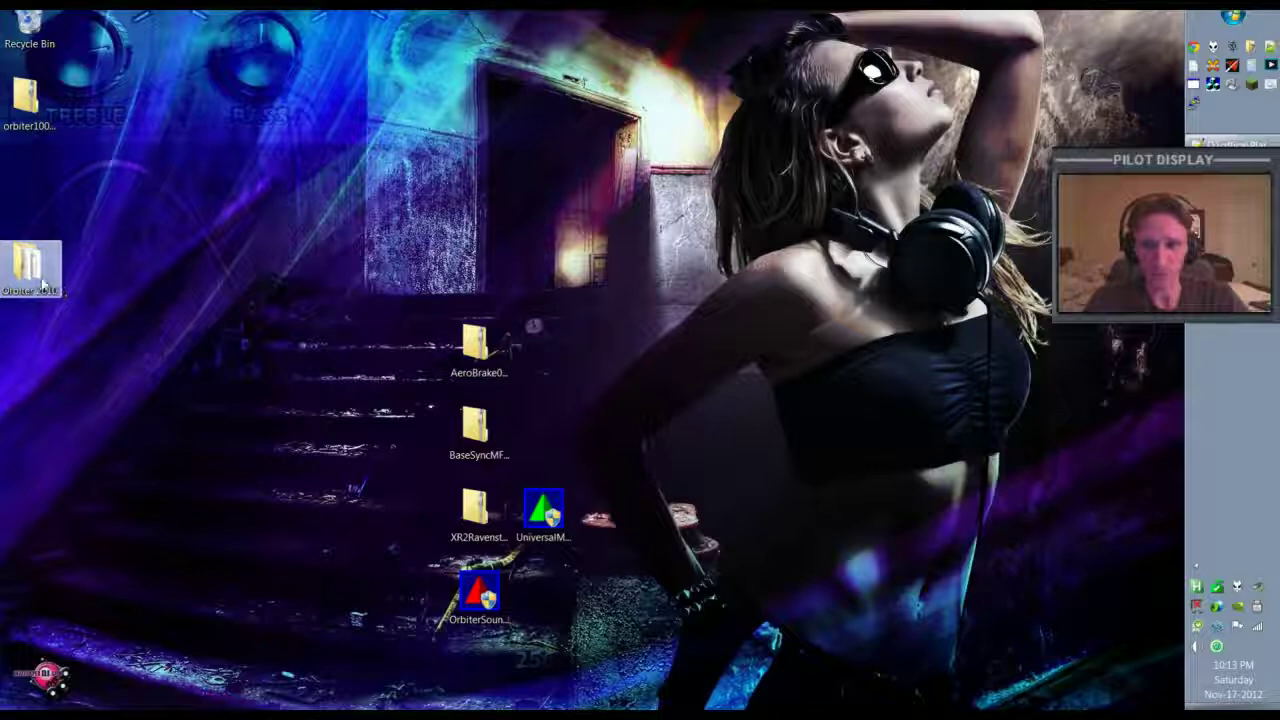
double_click(30, 270)
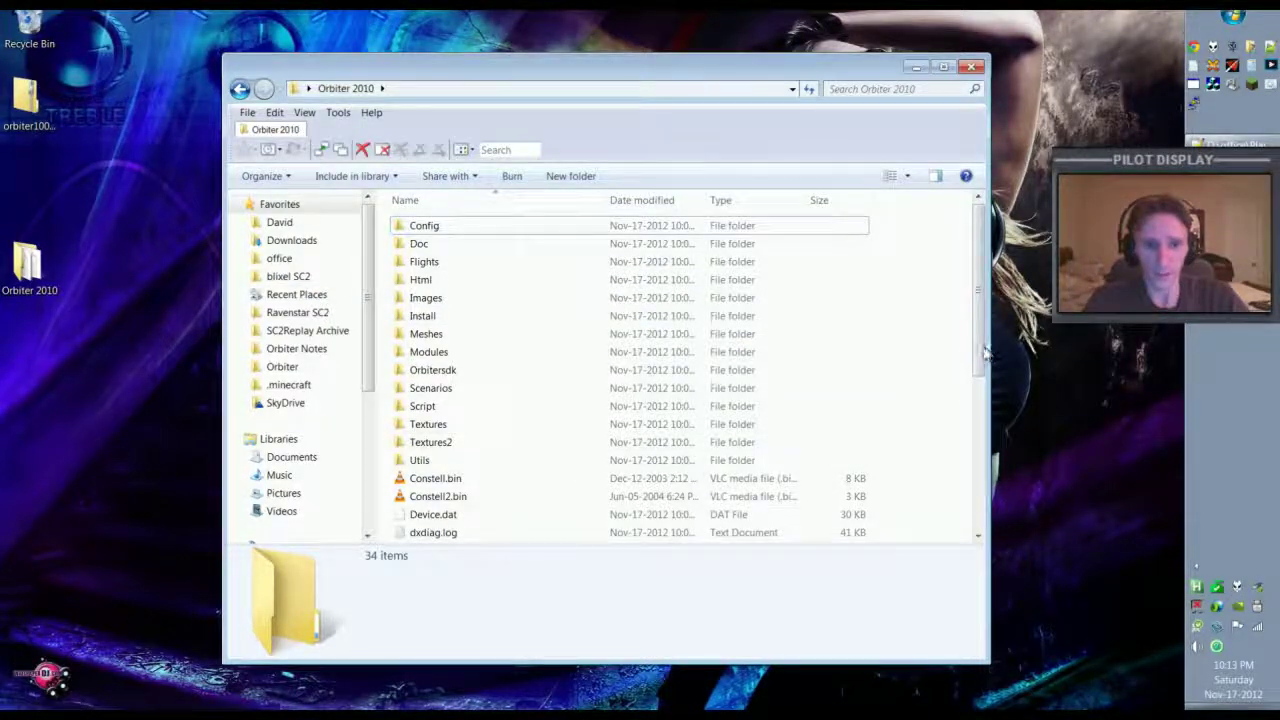
scroll(829, 349, down, 5)
click(428, 428)
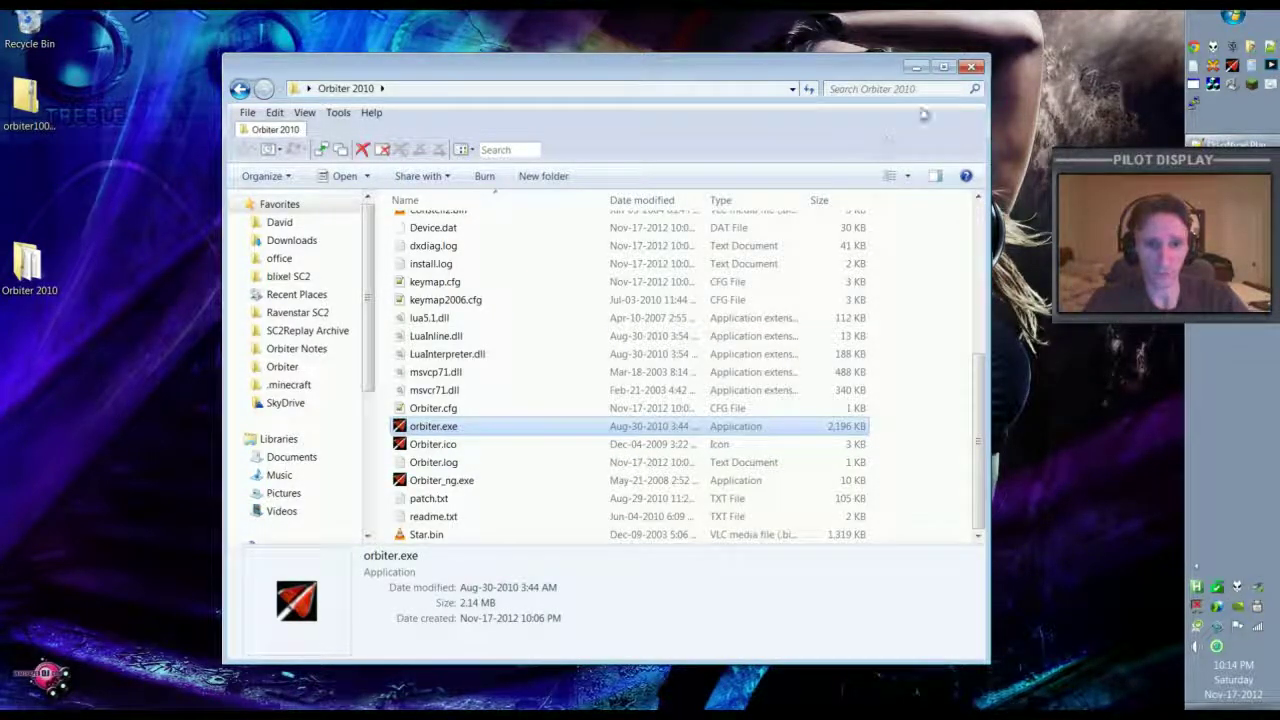
click(916, 70)
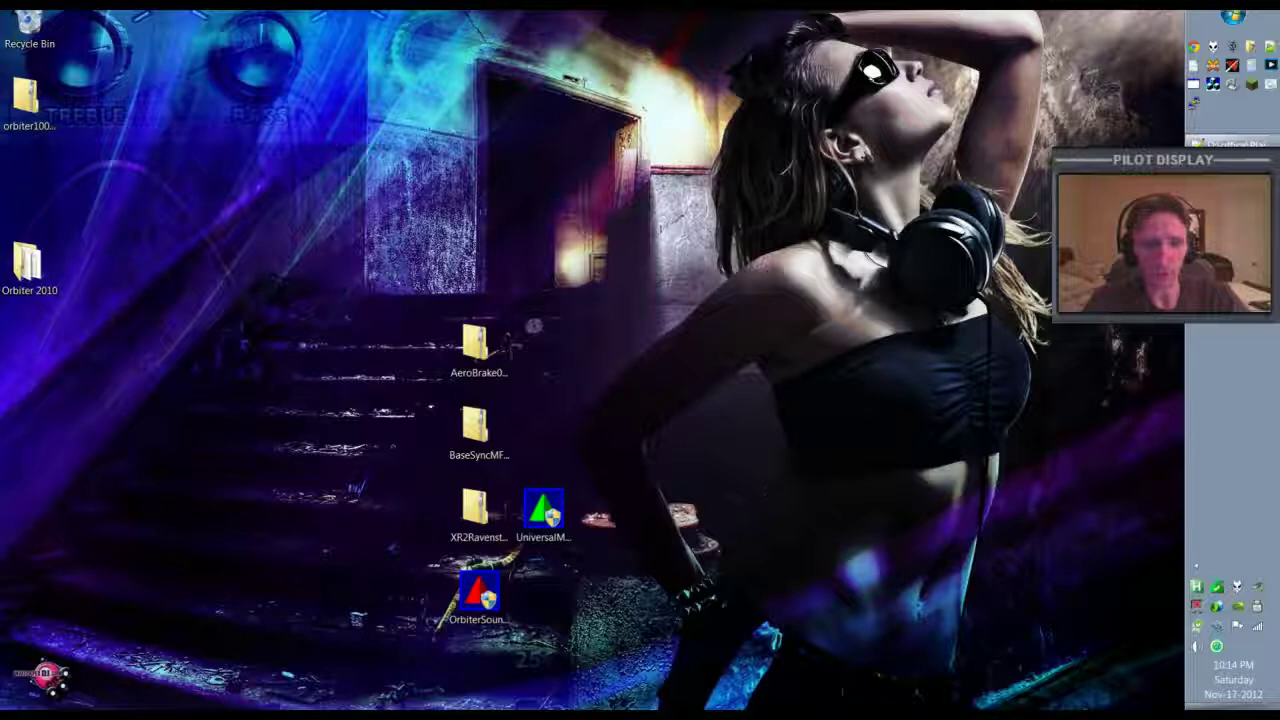
Step: Switch to the web browser and view the Orbiter add-on sites Altea Aerospace, Orbit Hangar Mods and Dan's Orbiter Page
click(1232, 172)
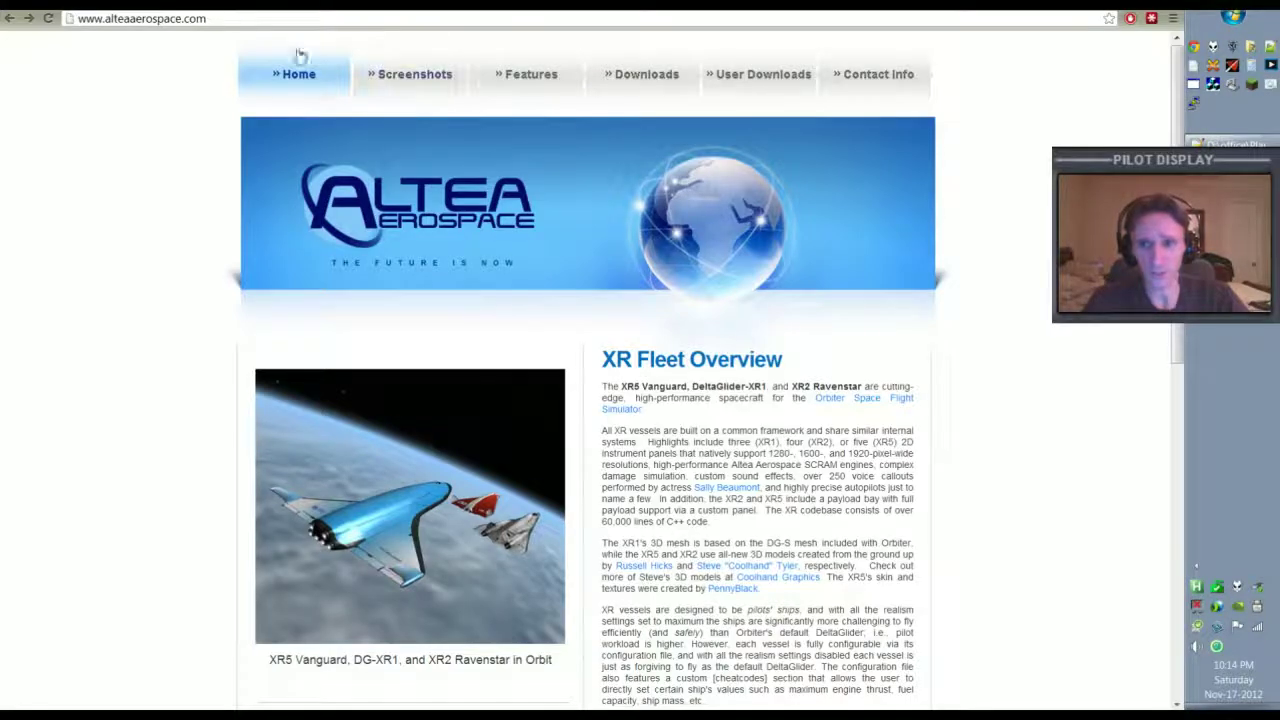
click(205, 9)
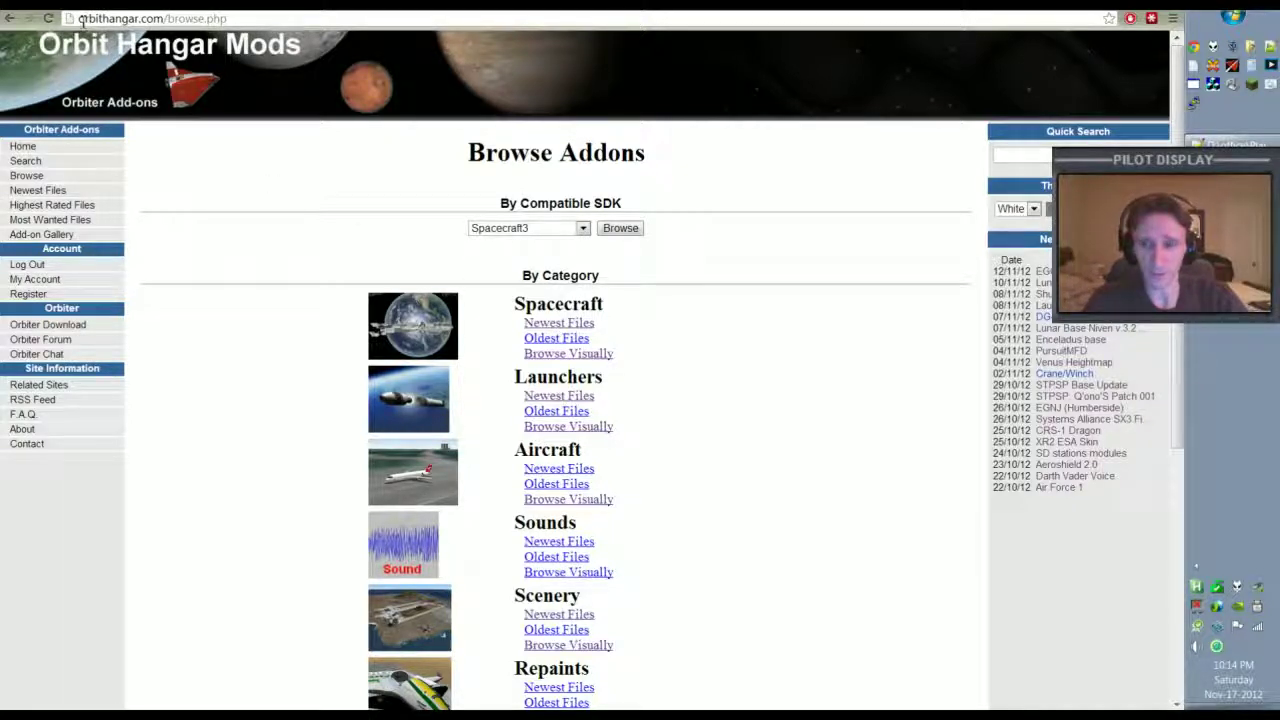
drag(80, 18, 152, 18)
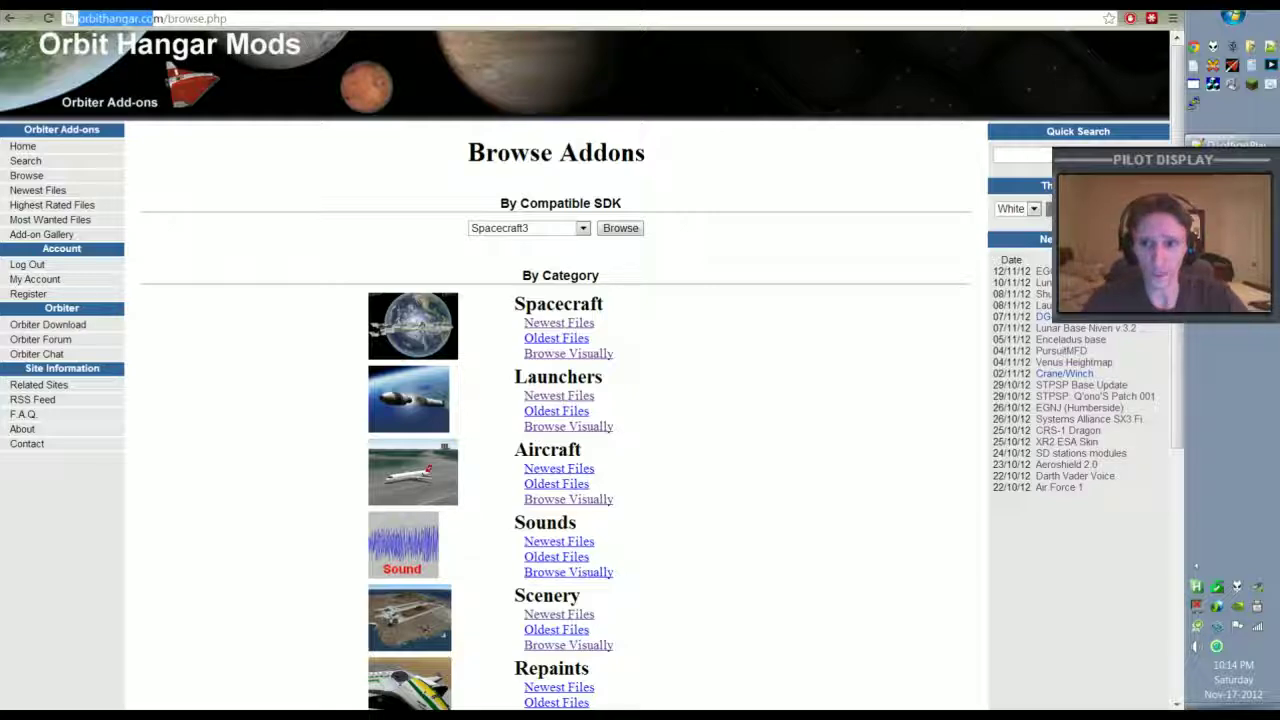
click(279, 198)
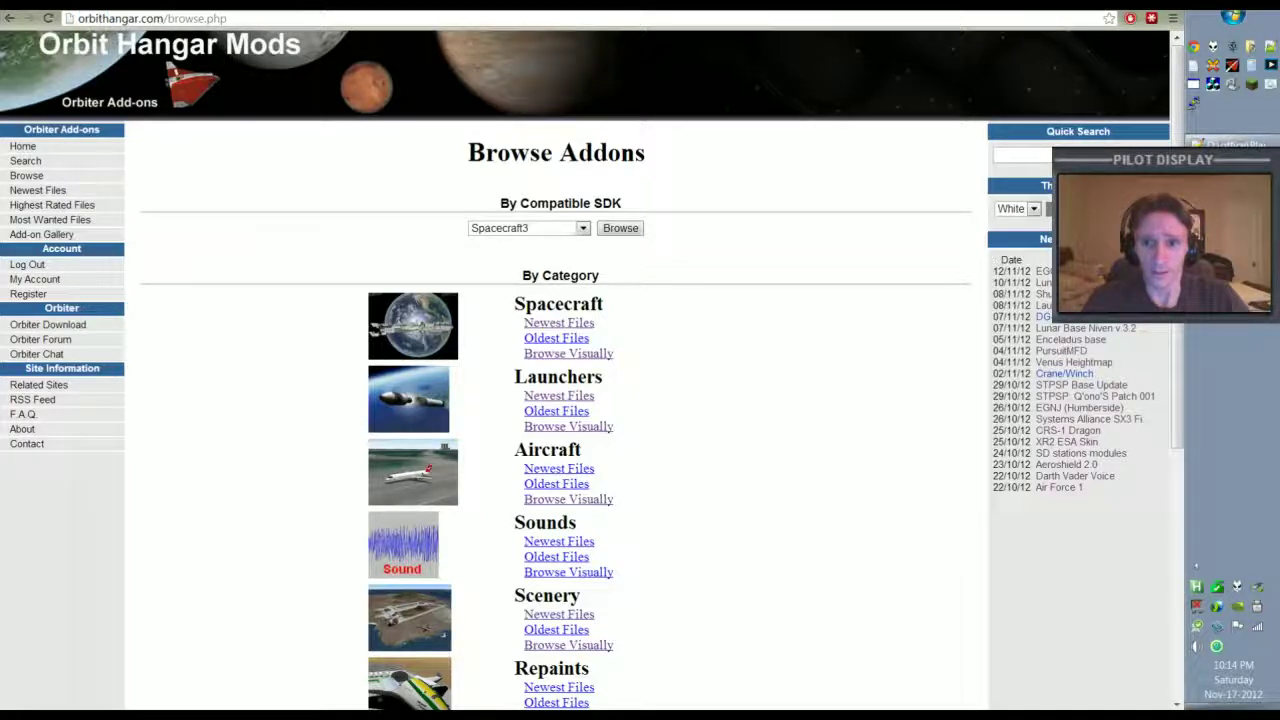
click(325, 5)
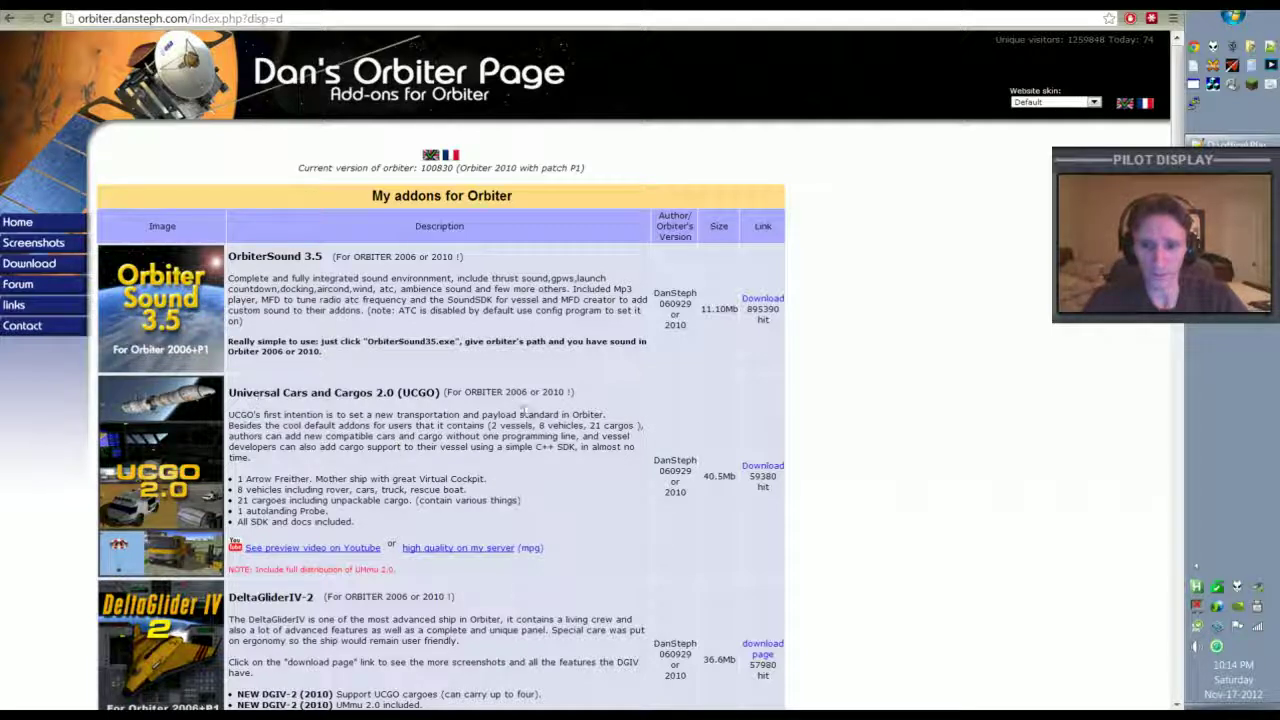
scroll(1006, 523, down, 3)
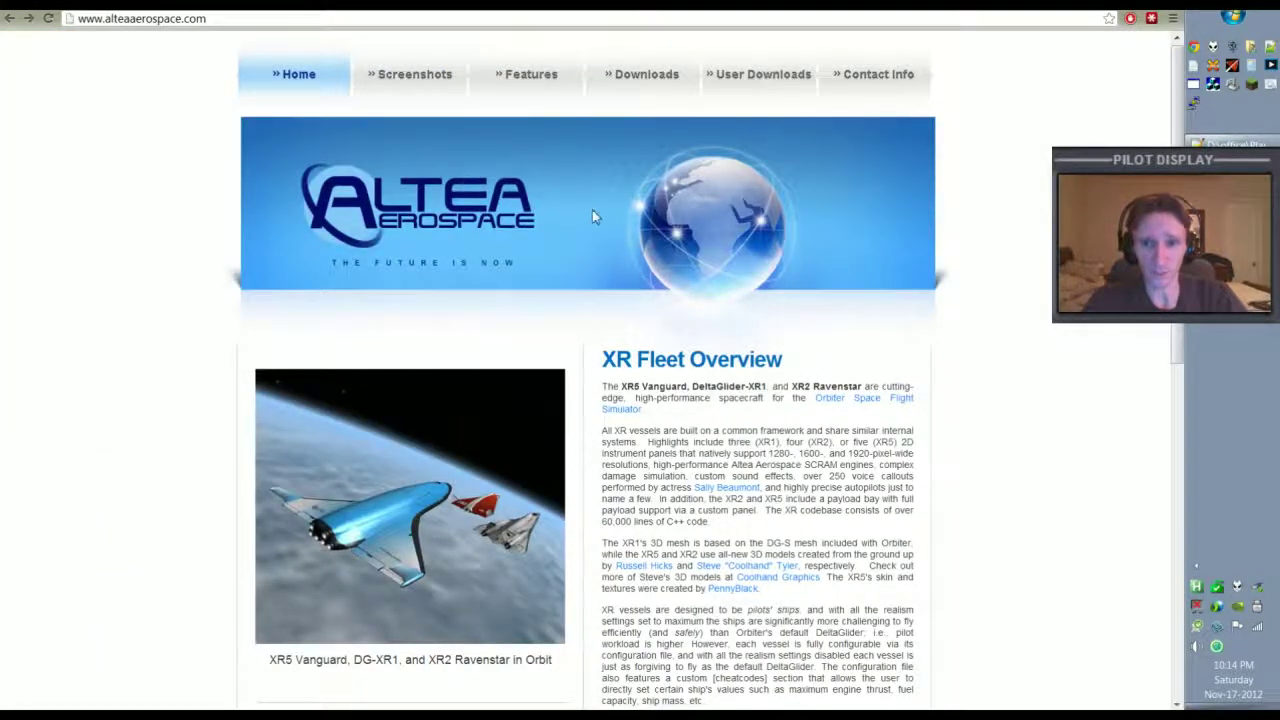
Step: Open the Altea Aerospace Downloads page and examine the requirements and the available XR vessel downloads
click(635, 97)
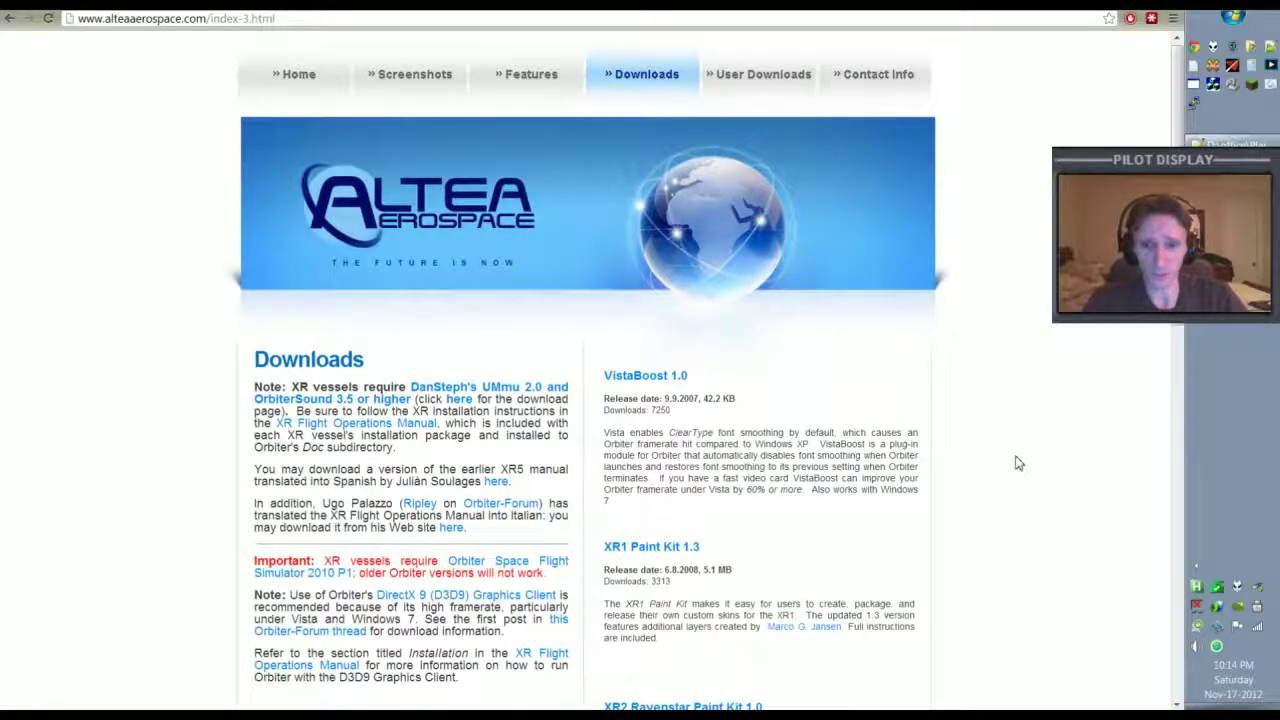
scroll(1016, 459, down, 3)
scroll(1015, 459, down, 3)
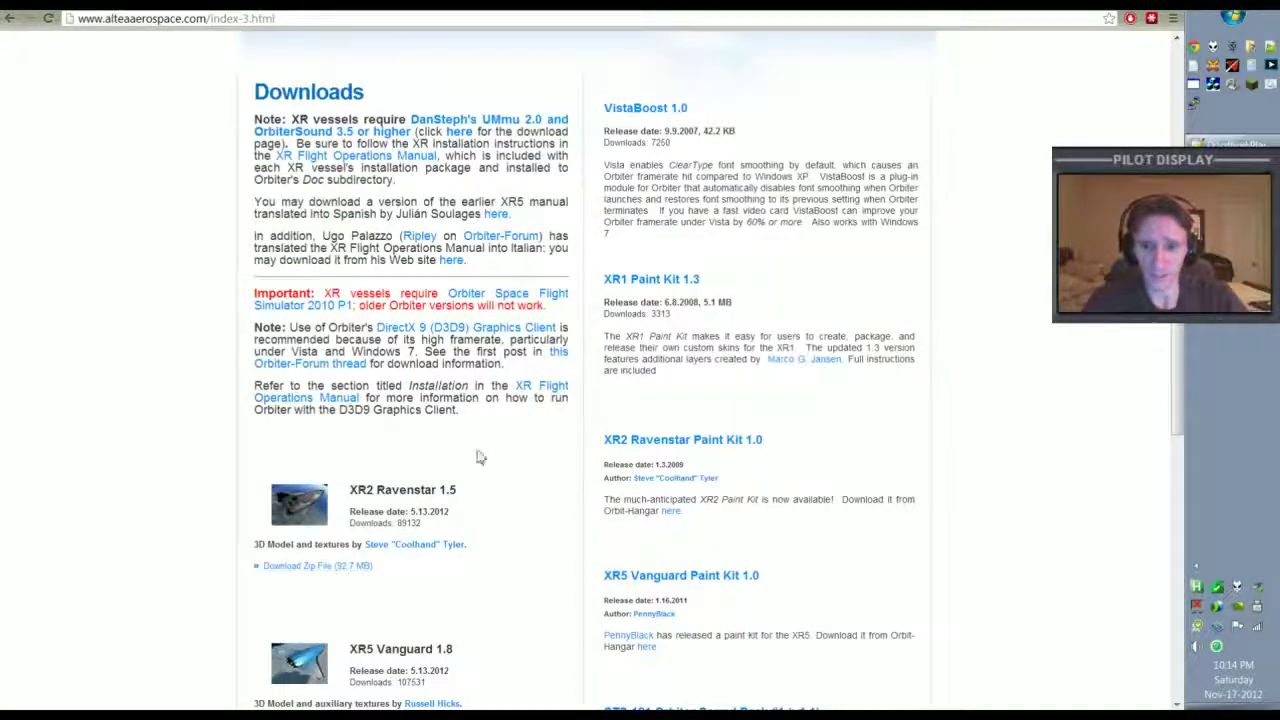
scroll(1058, 528, down, 3)
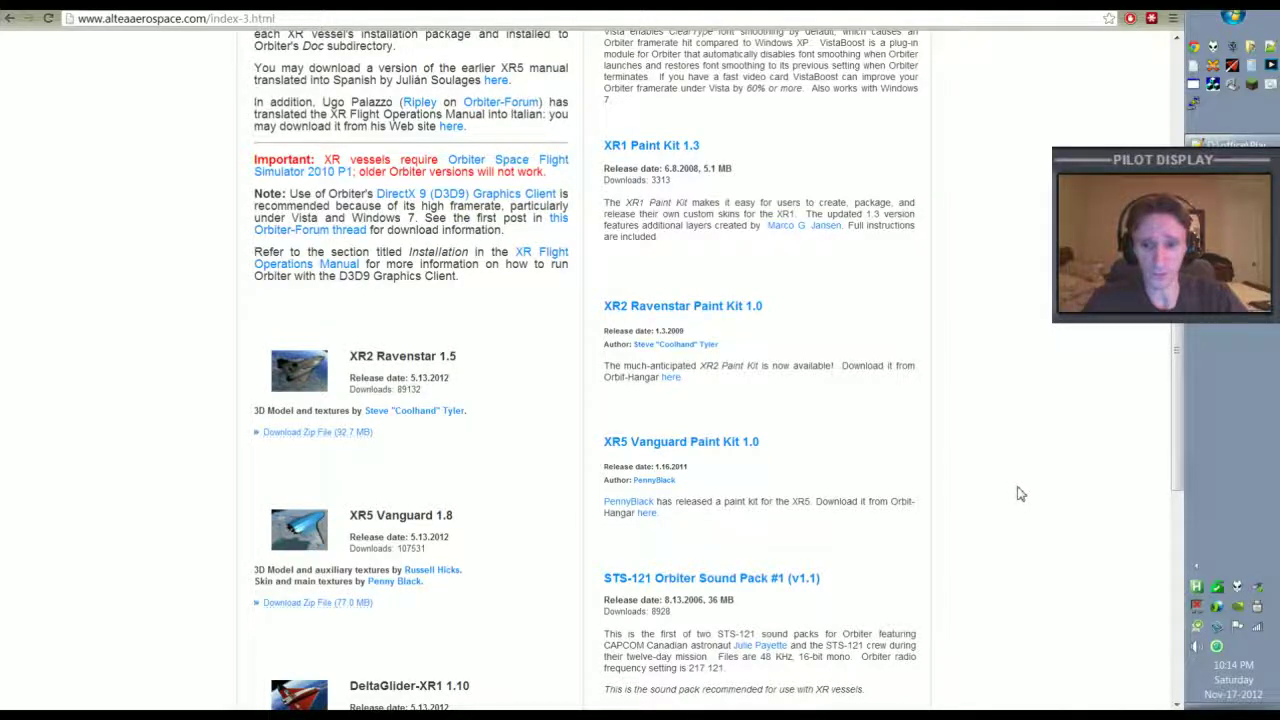
scroll(1015, 492, up, 2)
scroll(1018, 493, up, 2)
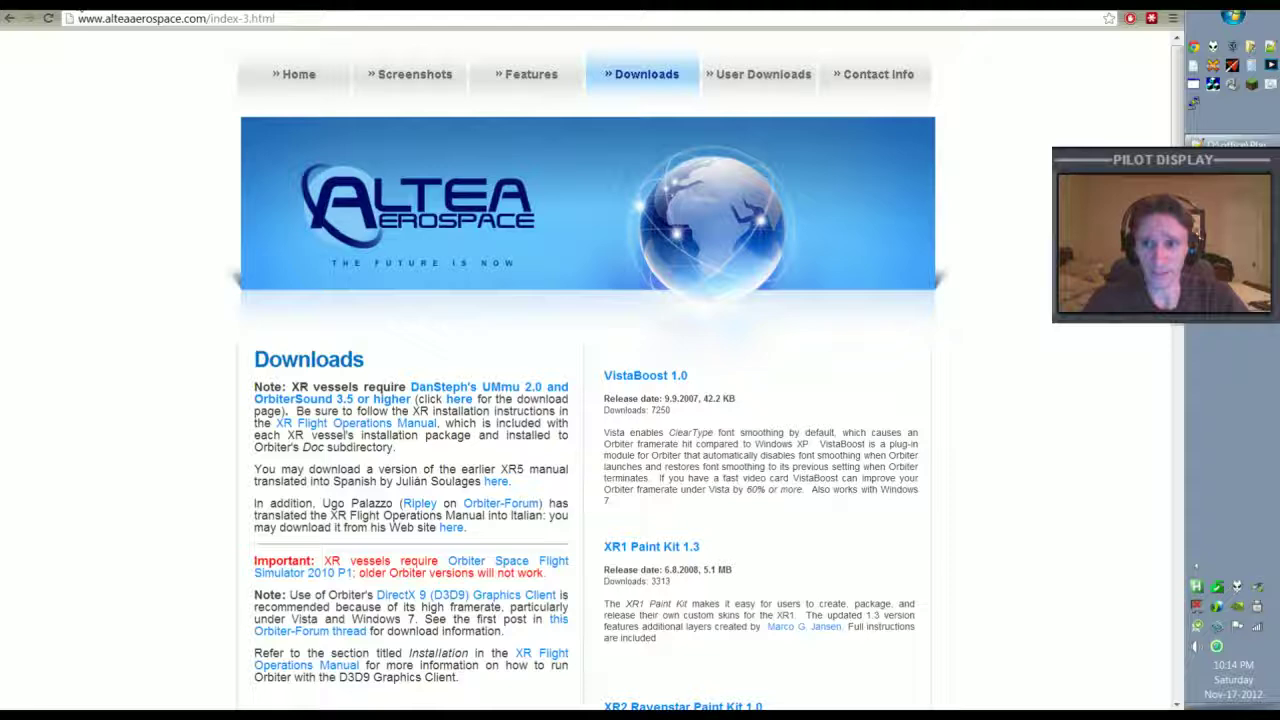
Step: View the 7-Zip website, and return to the desktop
click(586, 10)
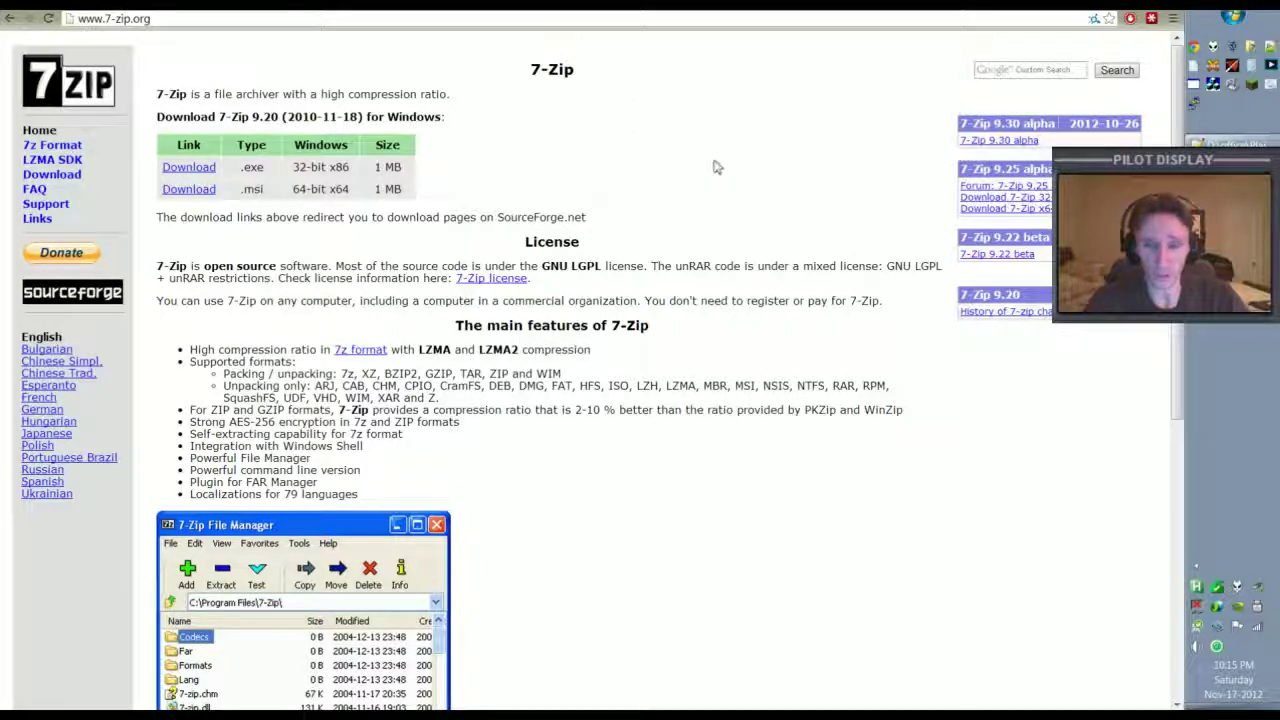
click(1108, 13)
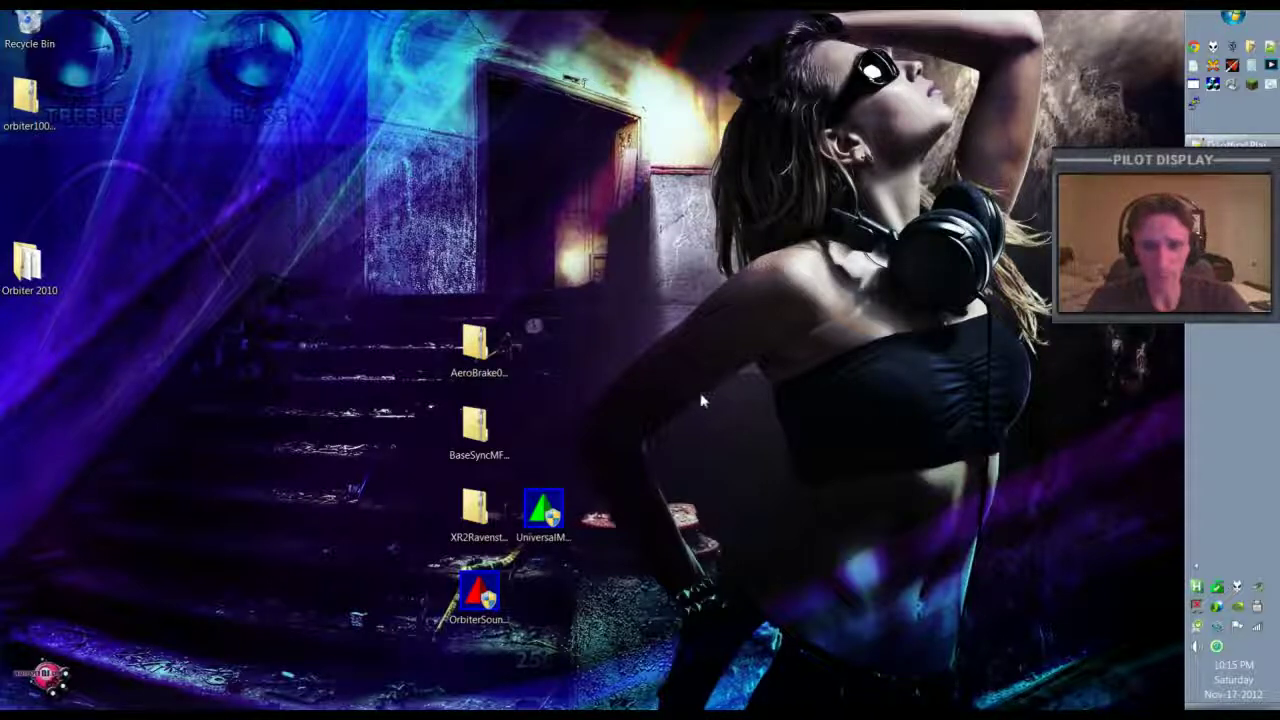
Step: Open AeroBrake0.96.2.zip from the desktop and inspect its Doc, Modules and OrbiterSdk folders
click(477, 345)
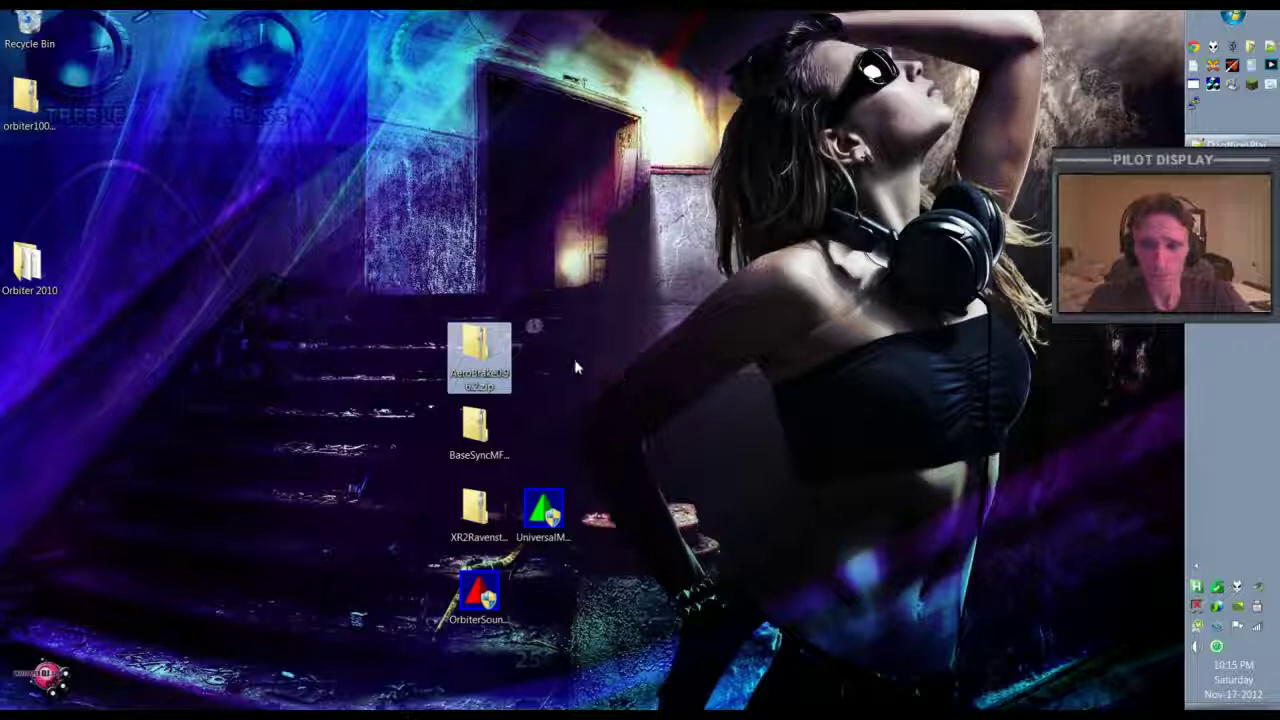
double_click(487, 345)
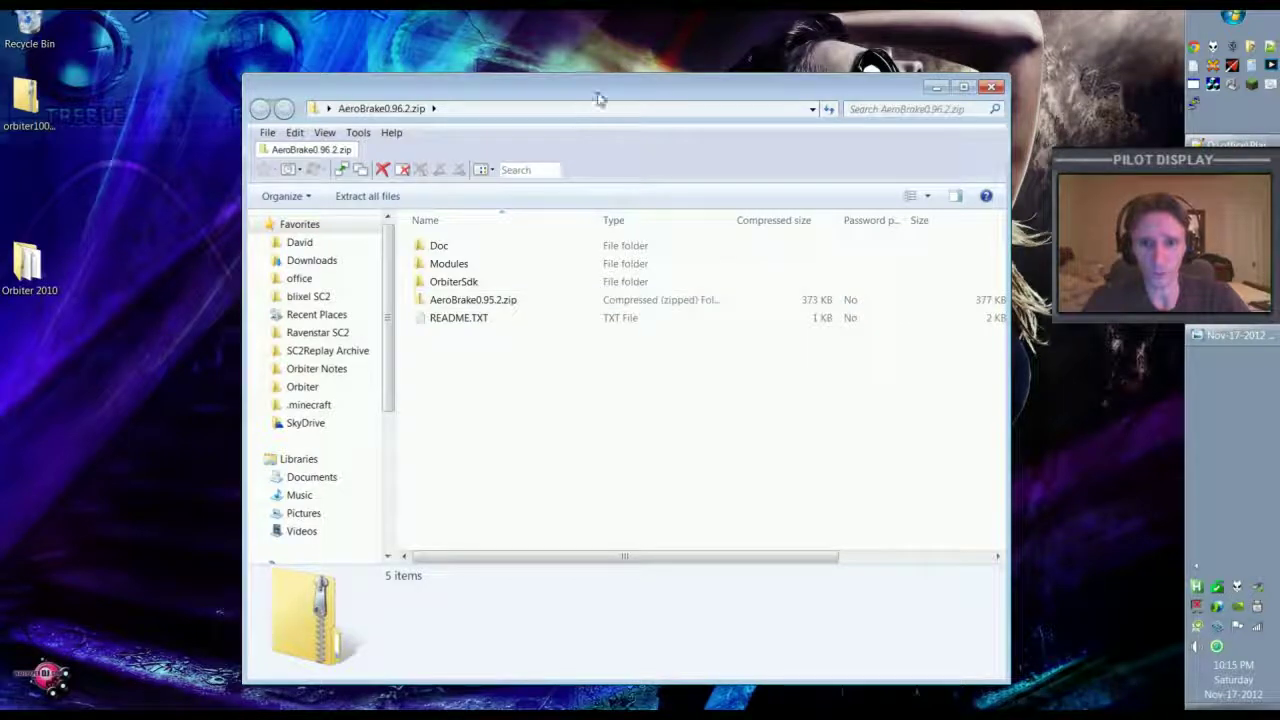
drag(600, 97, 668, 91)
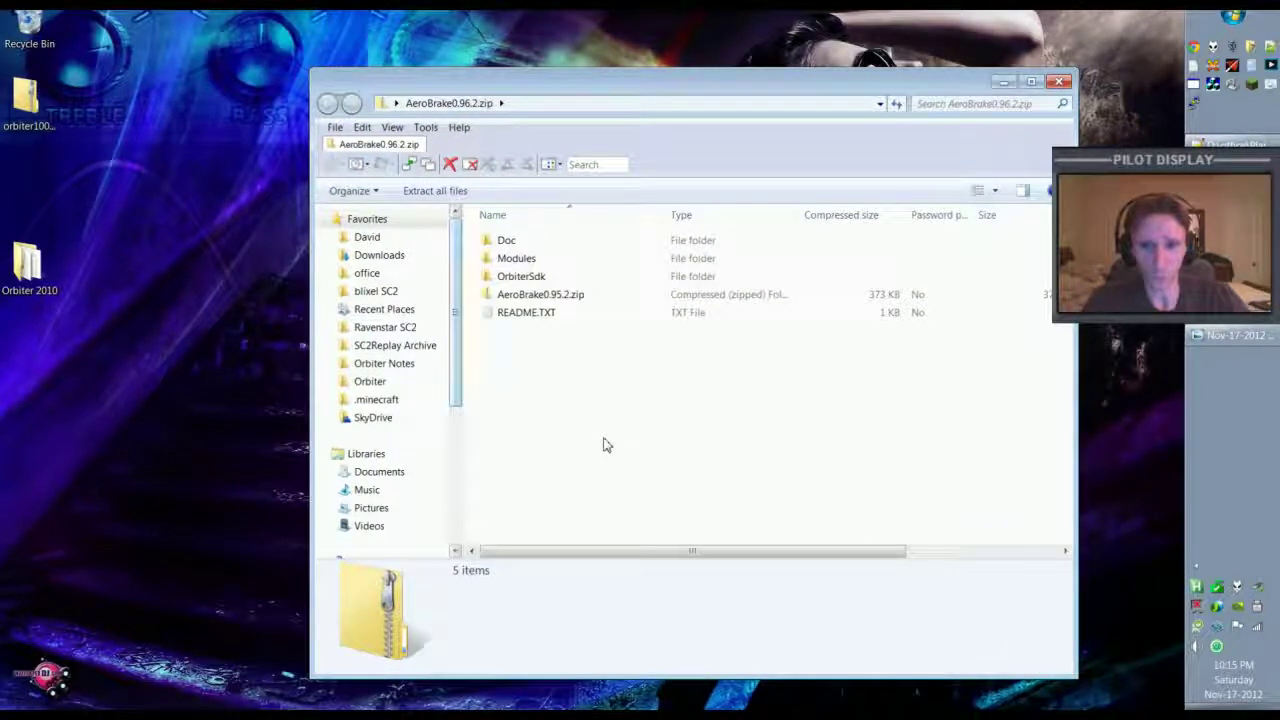
double_click(498, 243)
key(BackSpace)
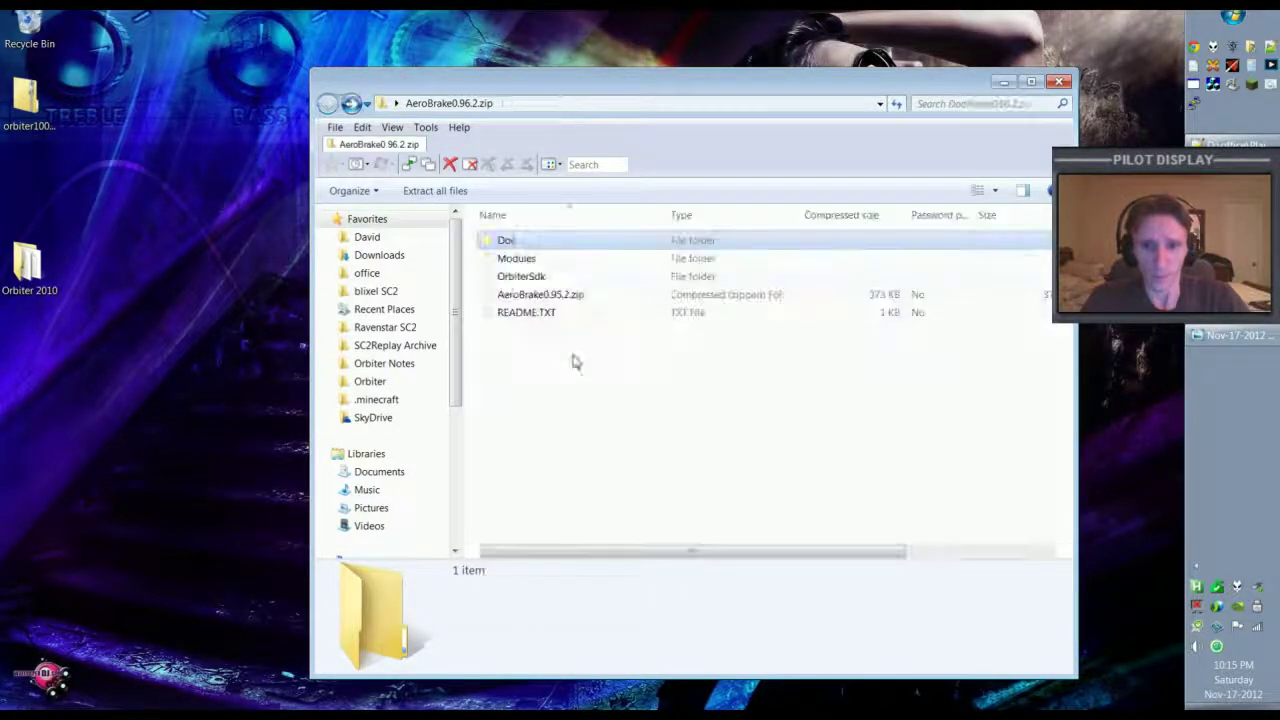
double_click(490, 257)
key(Down)
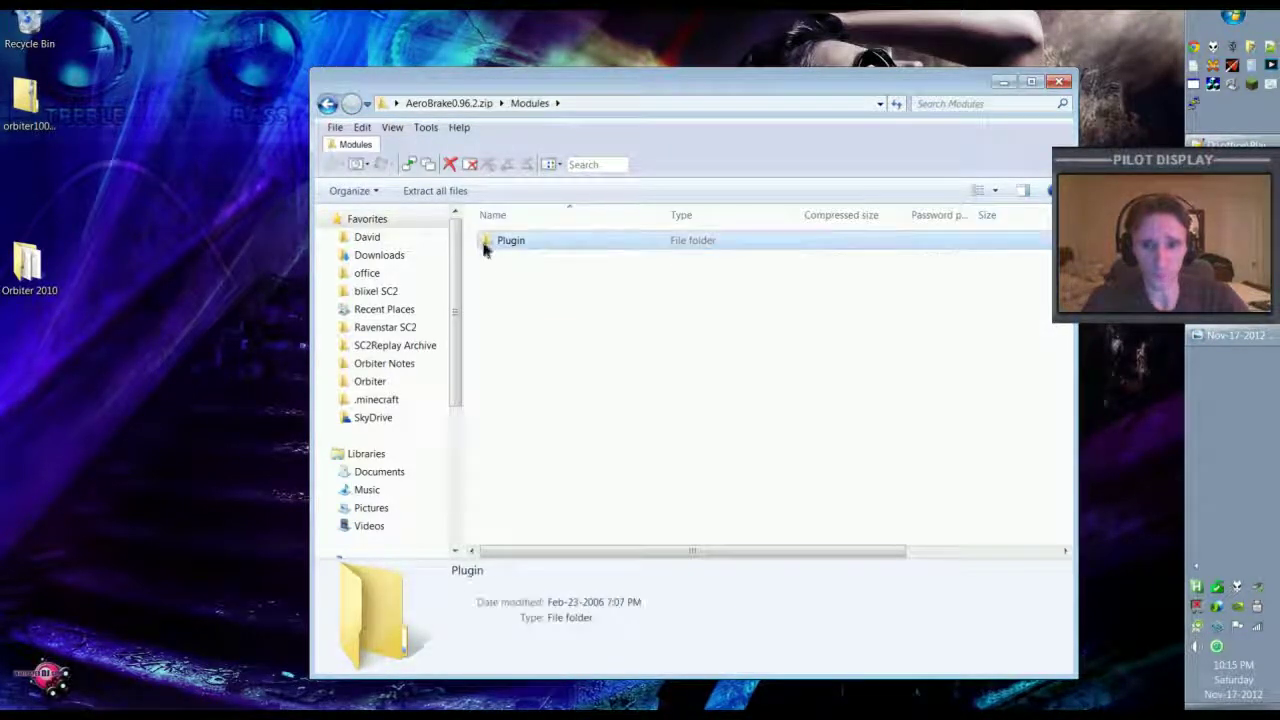
key(Return)
key(BackSpace)
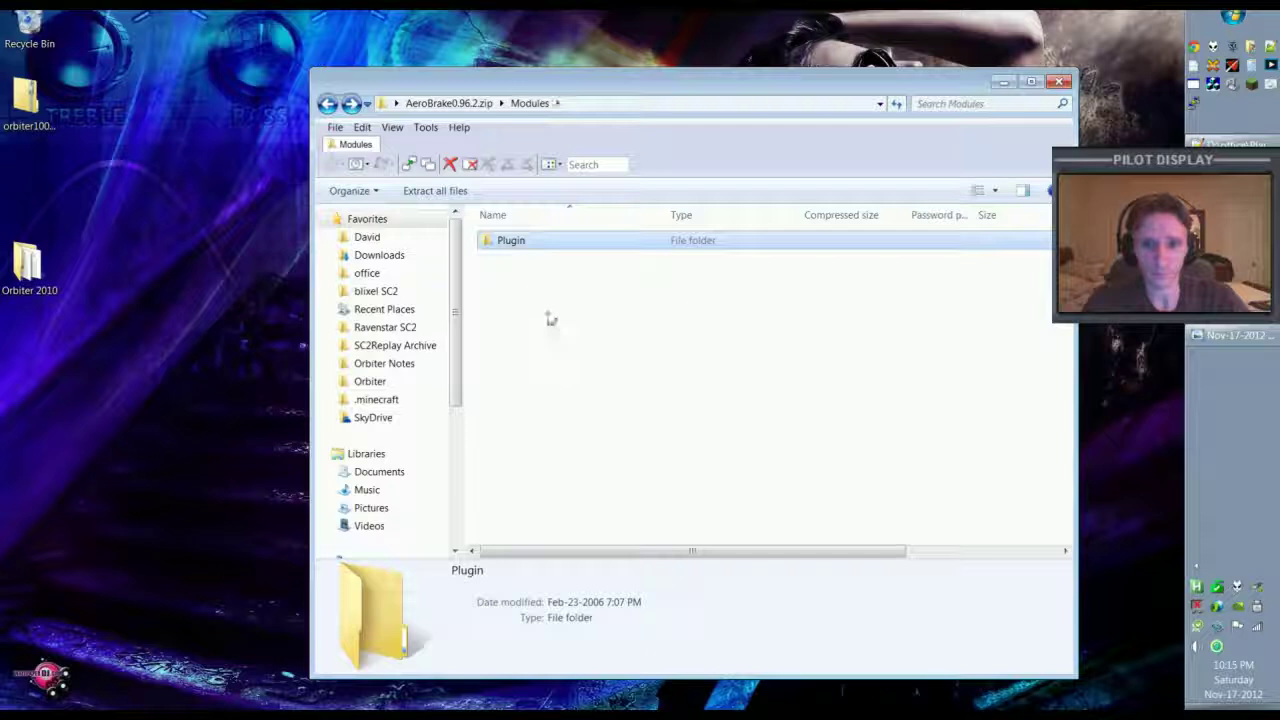
key(BackSpace)
double_click(490, 278)
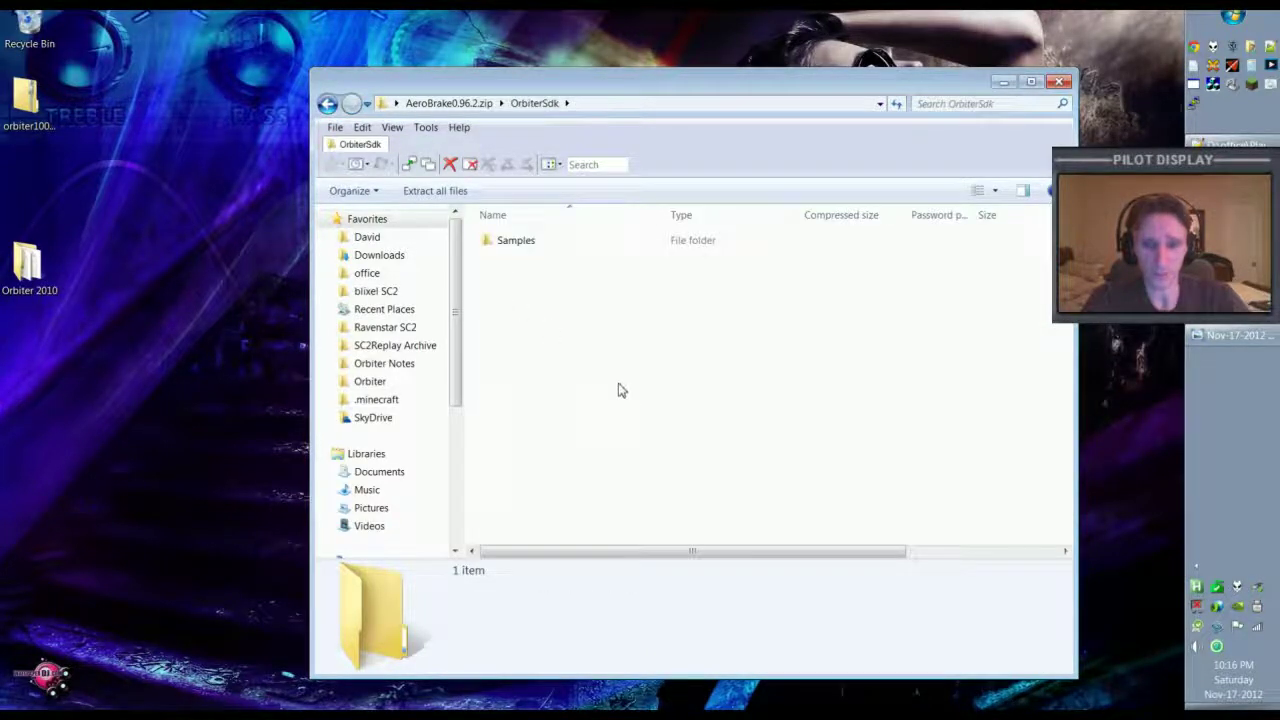
key(BackSpace)
Step: Point out the nested AeroBrake0.95.2.zip inside the archive, and close the archive window
click(563, 296)
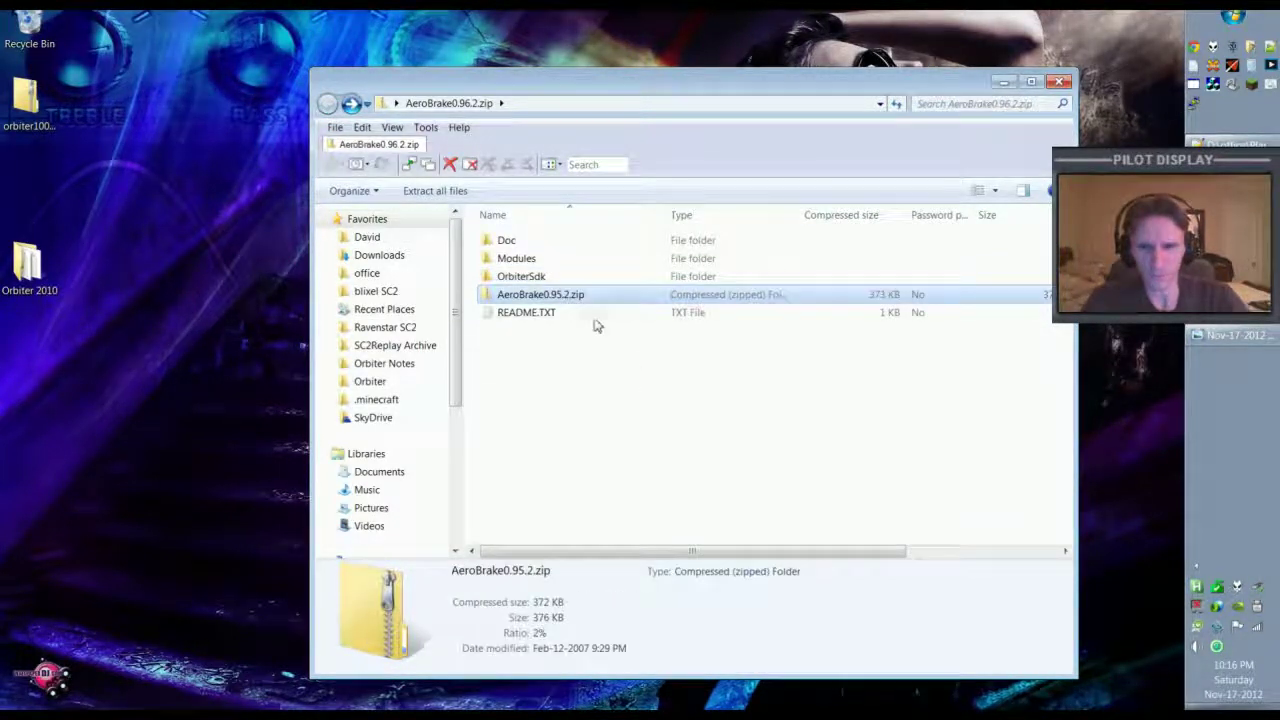
click(576, 477)
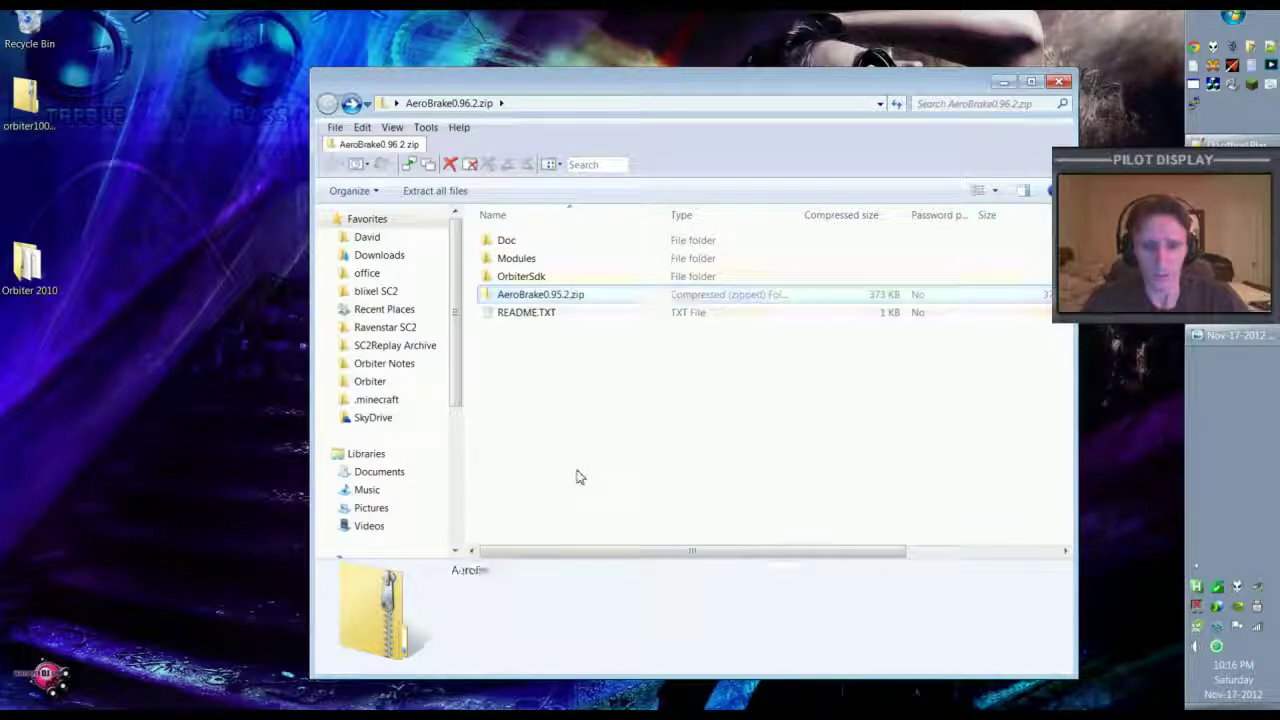
click(519, 297)
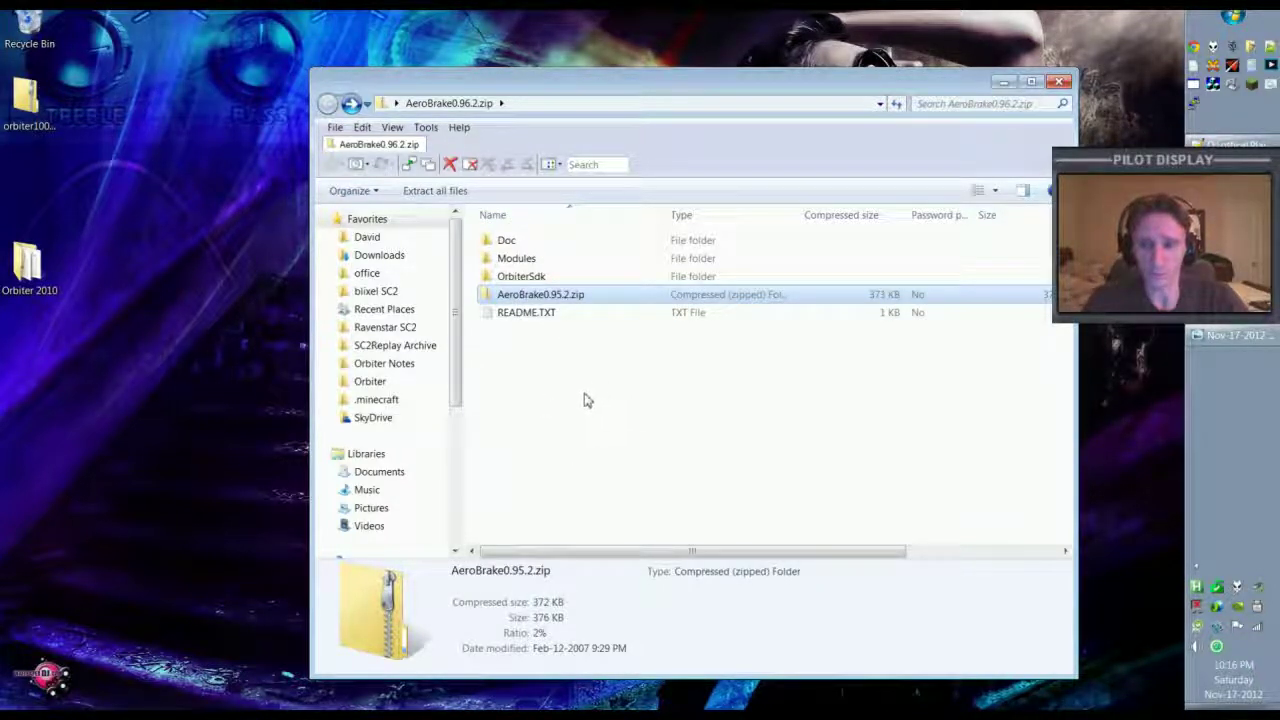
drag(600, 90, 701, 56)
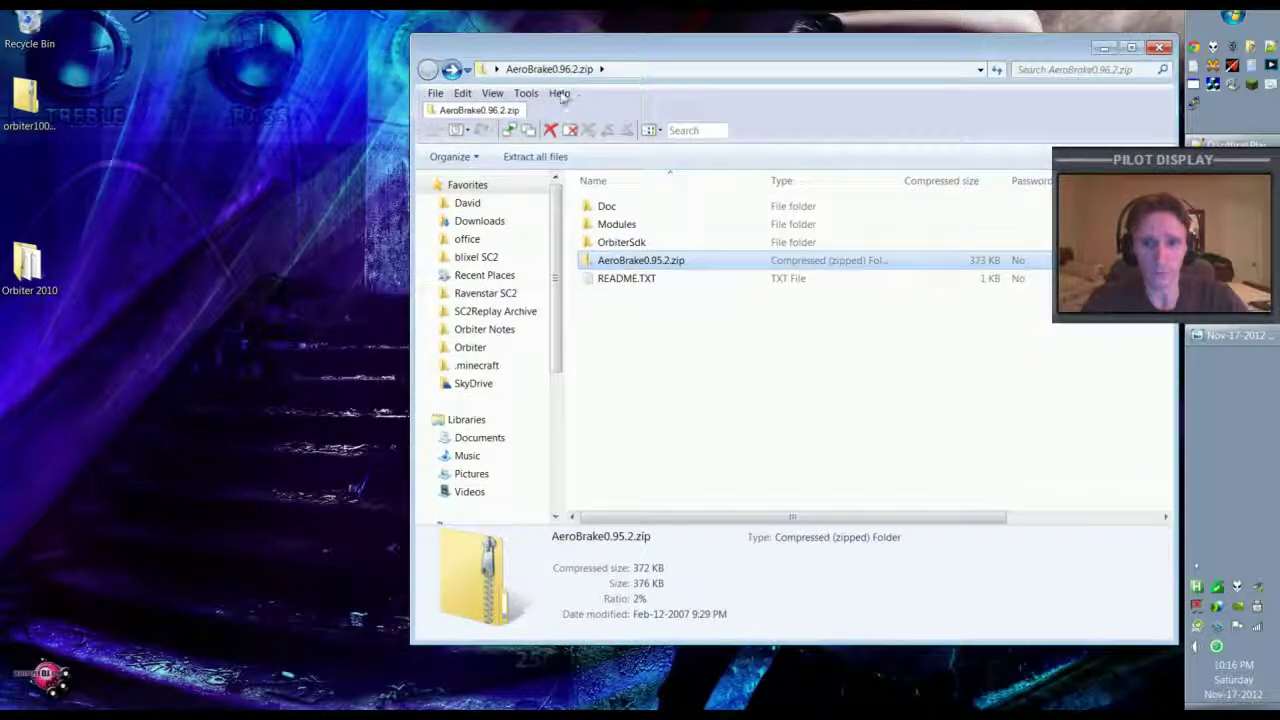
click(626, 335)
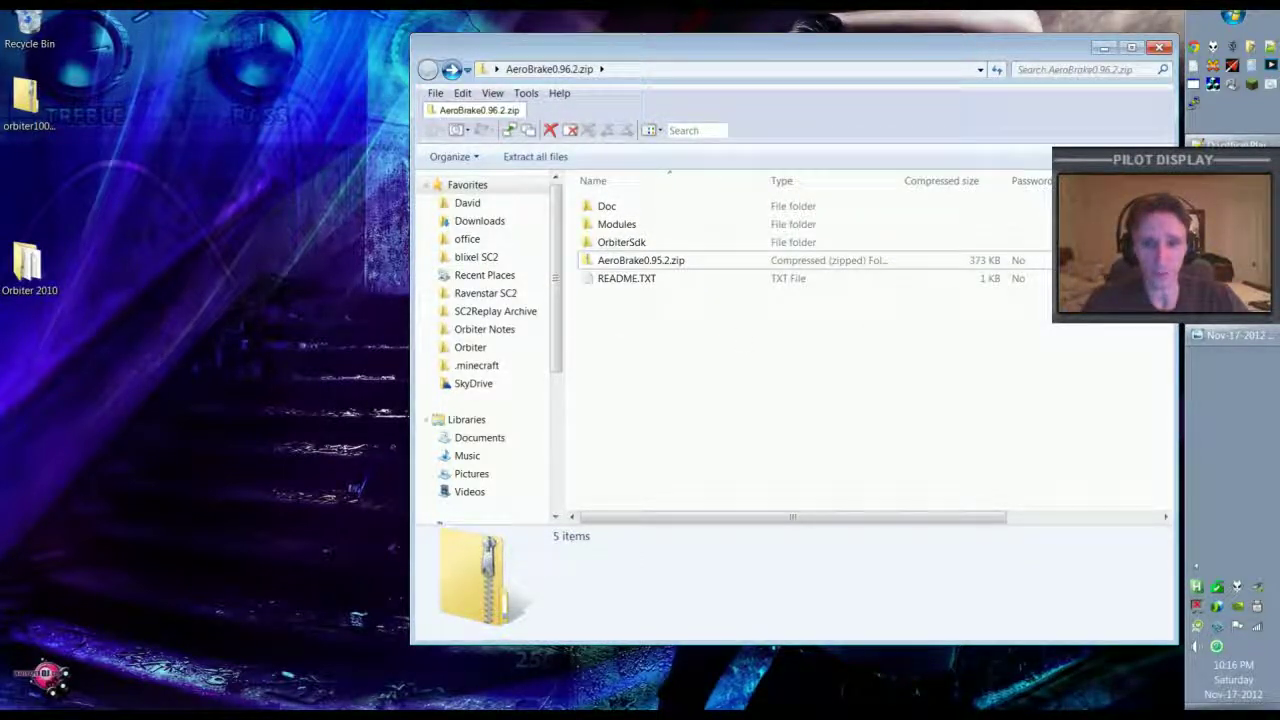
click(1159, 47)
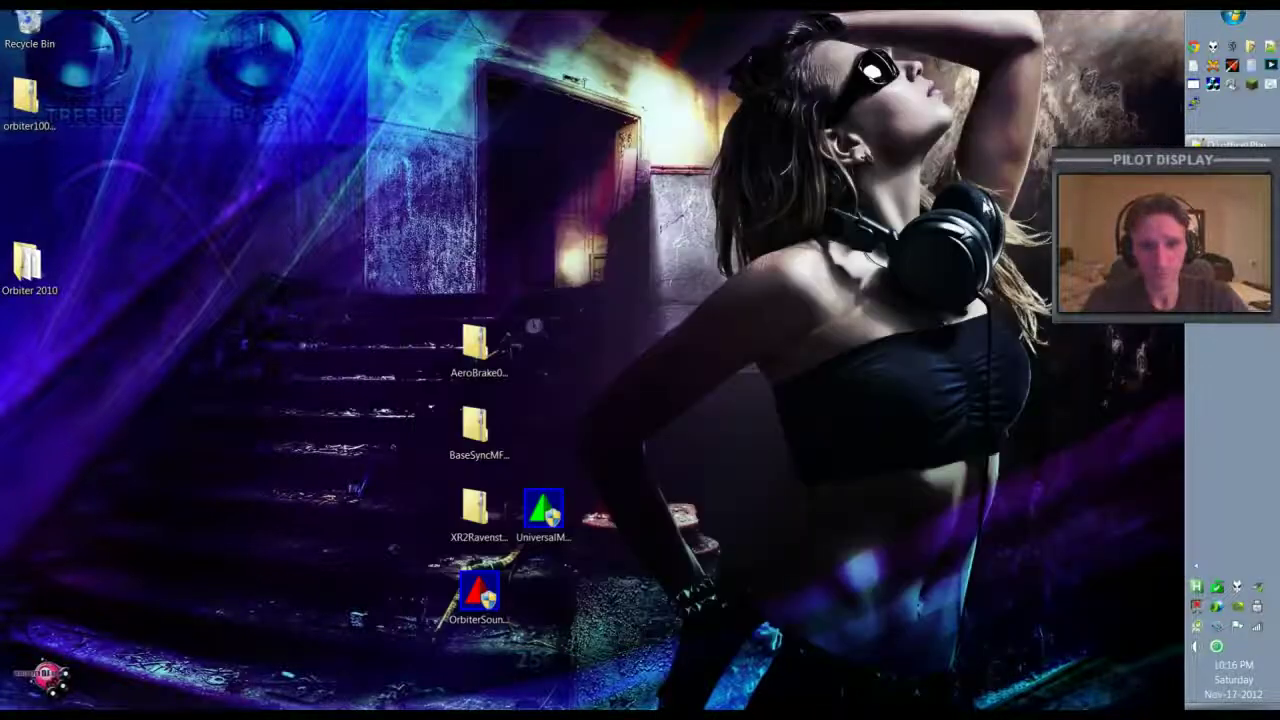
Step: Open AeroBrake0.96.2.zip from the desktop as an archive in 7-Zip
drag(470, 364, 482, 366)
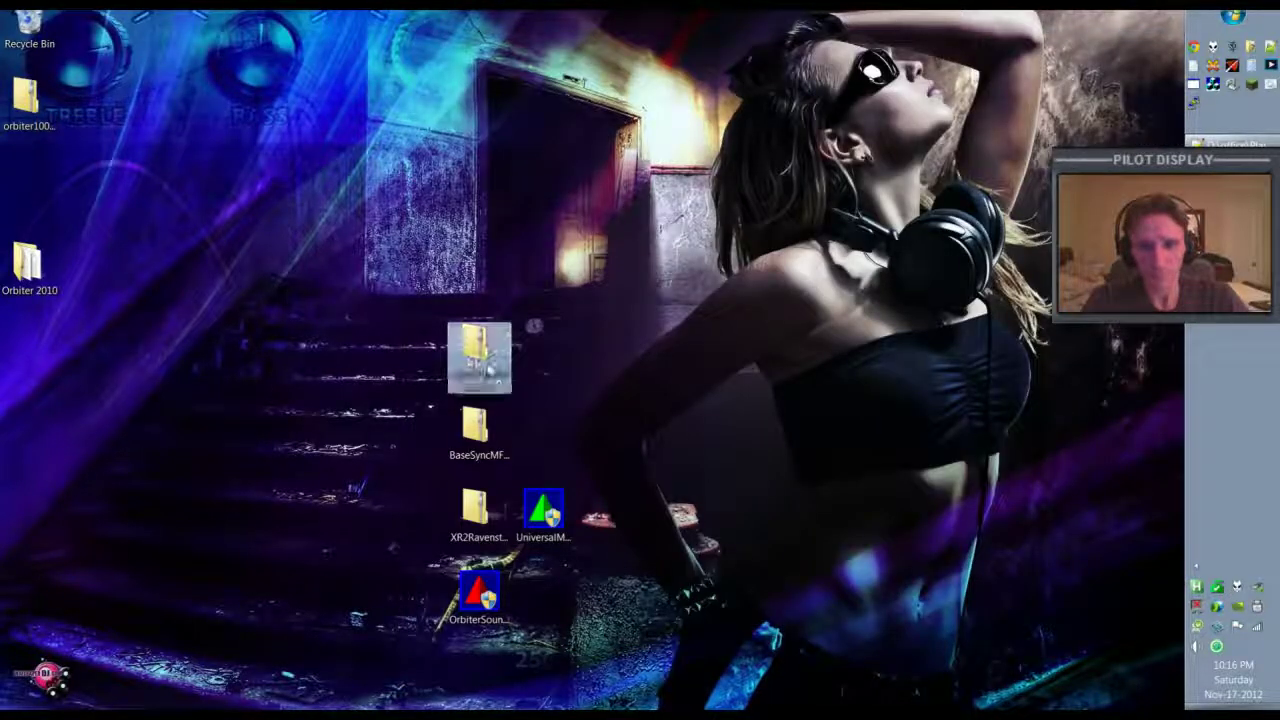
right_click(481, 356)
mouse_move(608, 448)
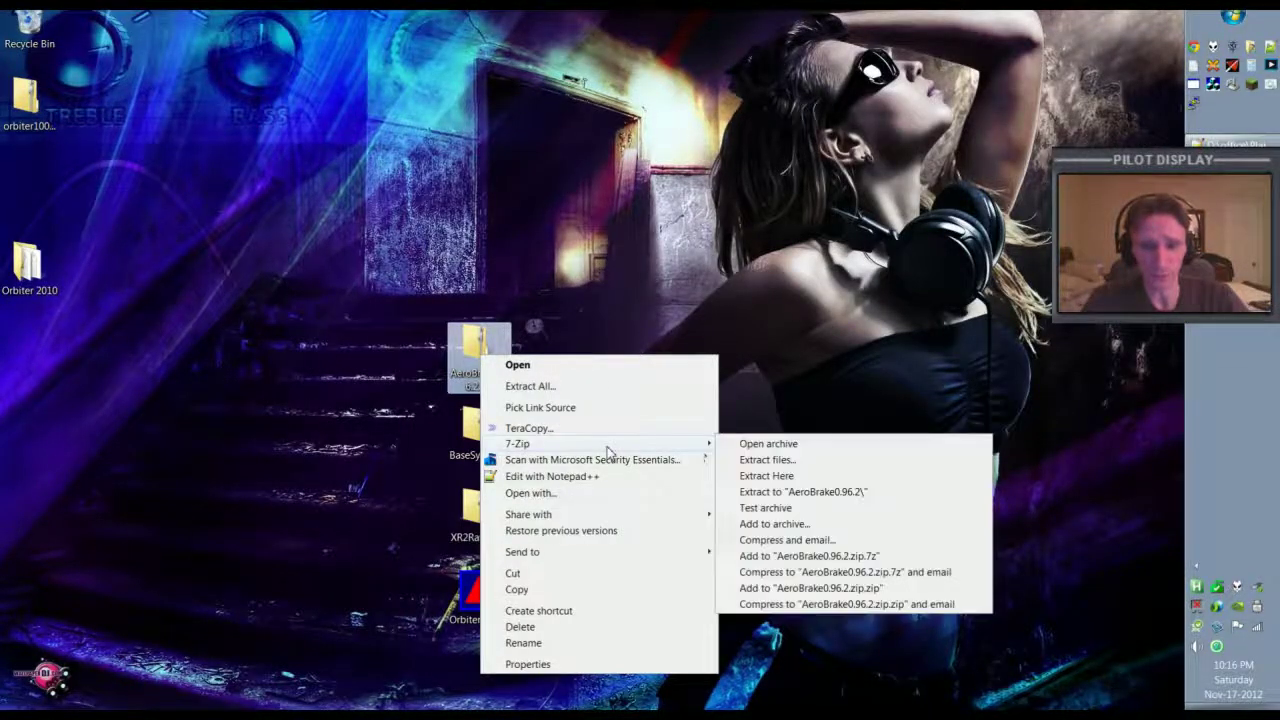
click(786, 445)
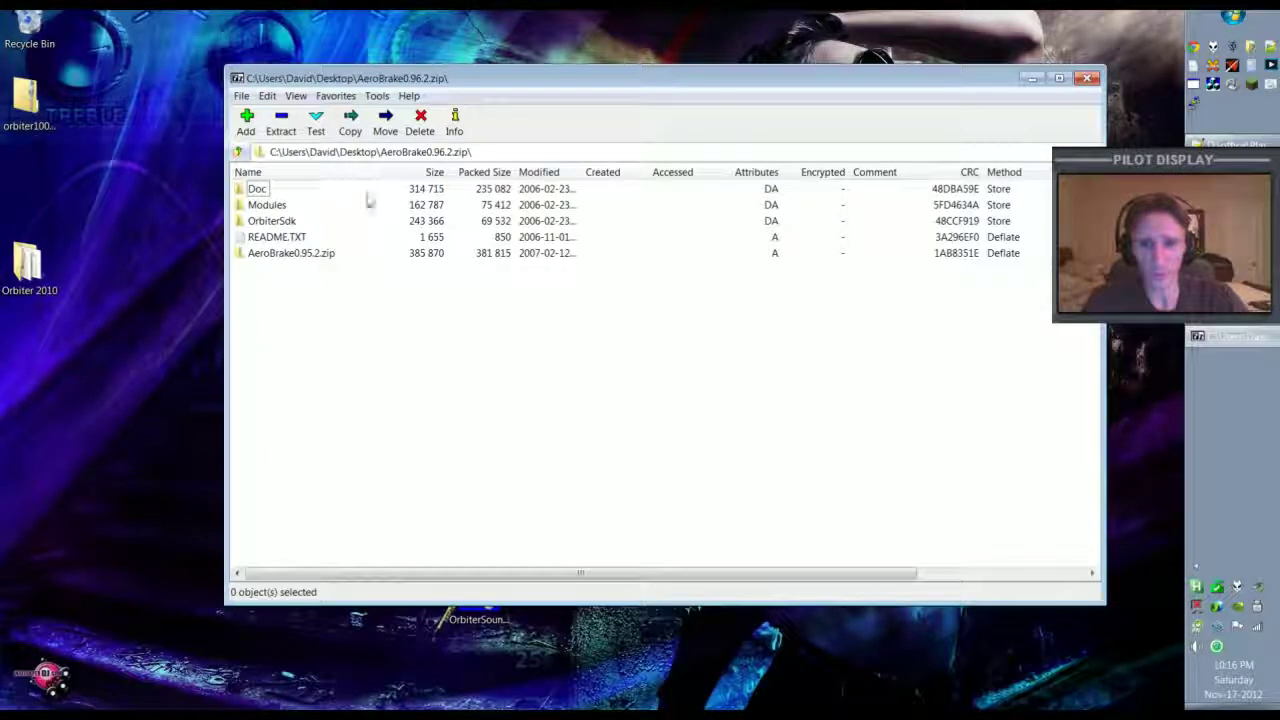
Step: Point out the Doc, Modules and OrbiterSdk folders in the AeroBrake archive and clear the selection
click(253, 189)
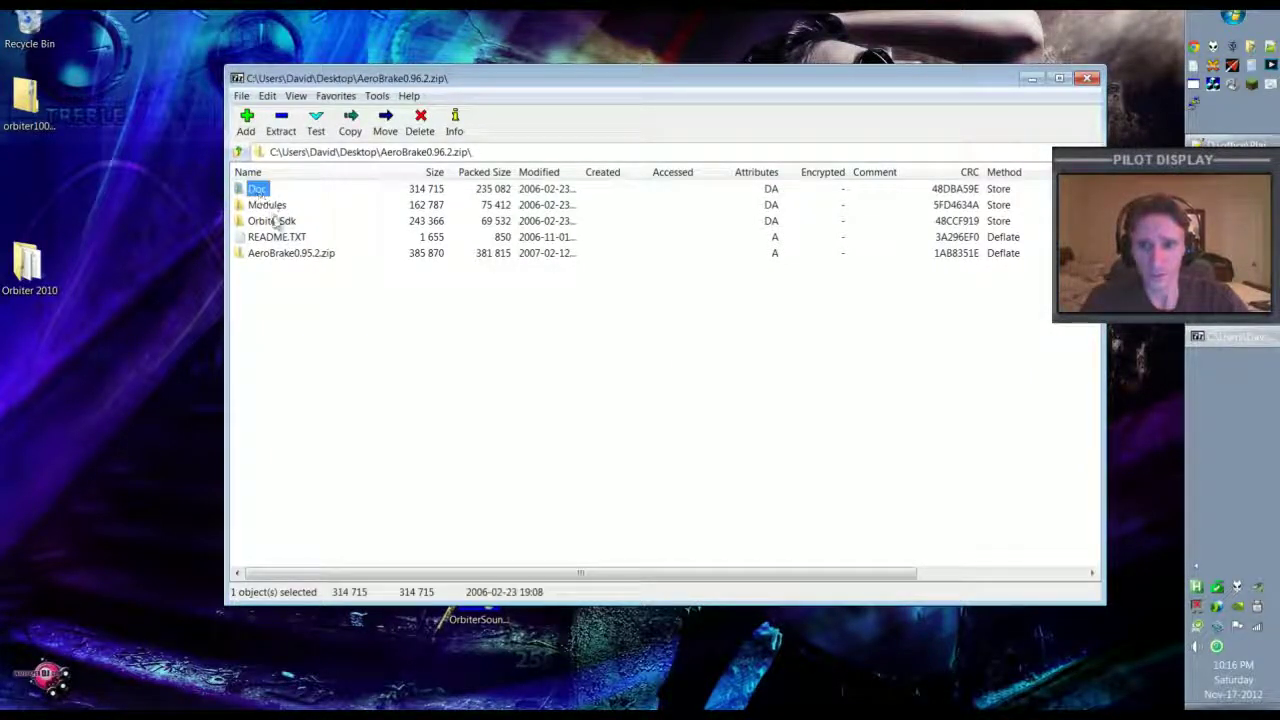
shift+click(275, 205)
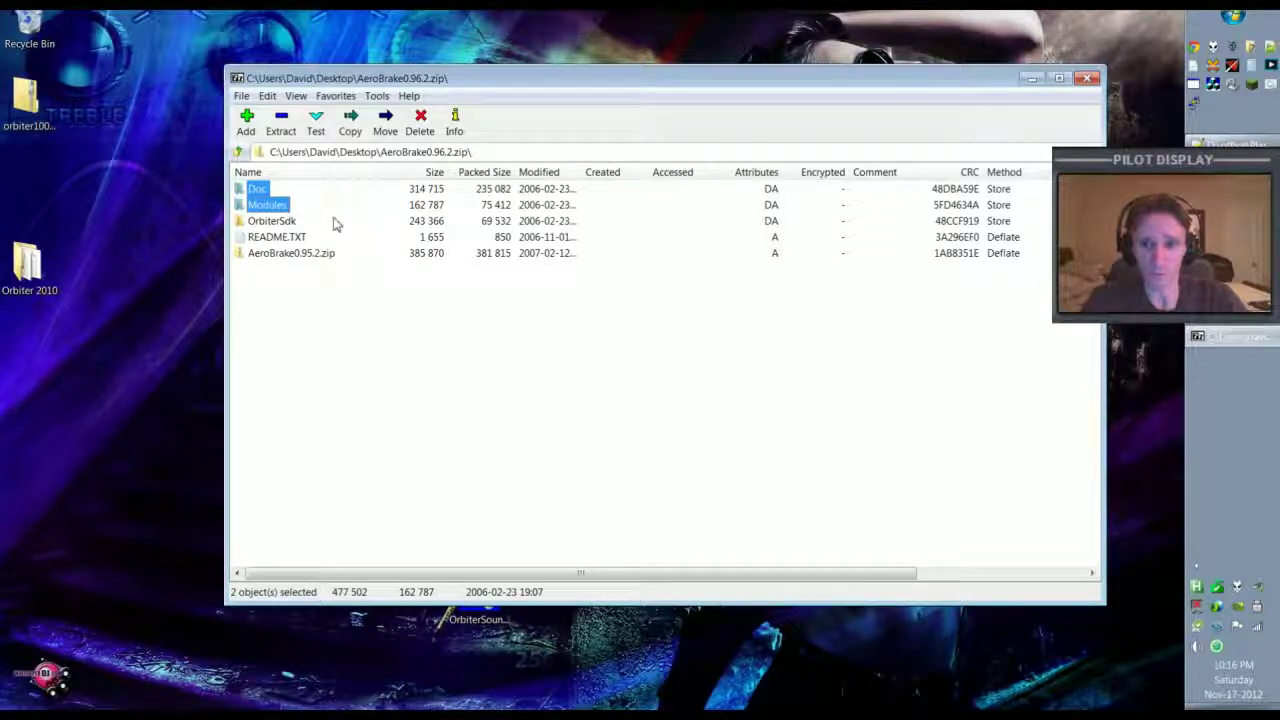
click(300, 224)
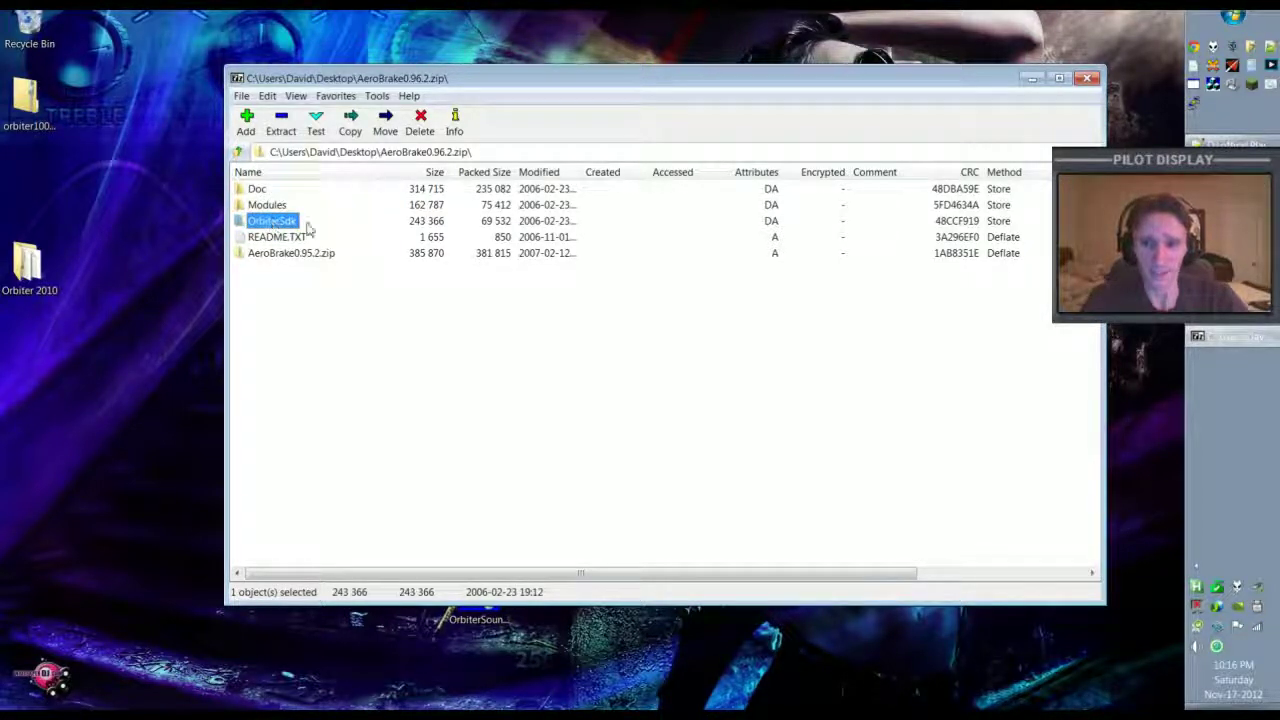
click(315, 225)
click(288, 225)
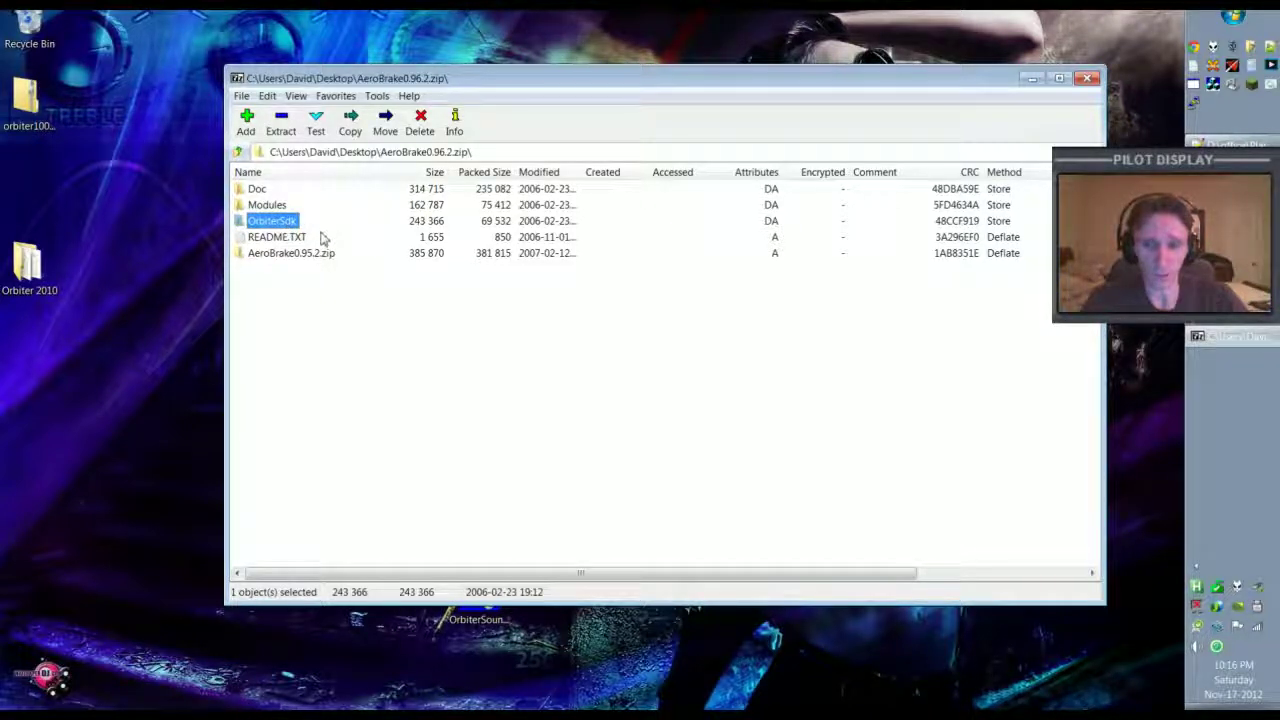
click(310, 305)
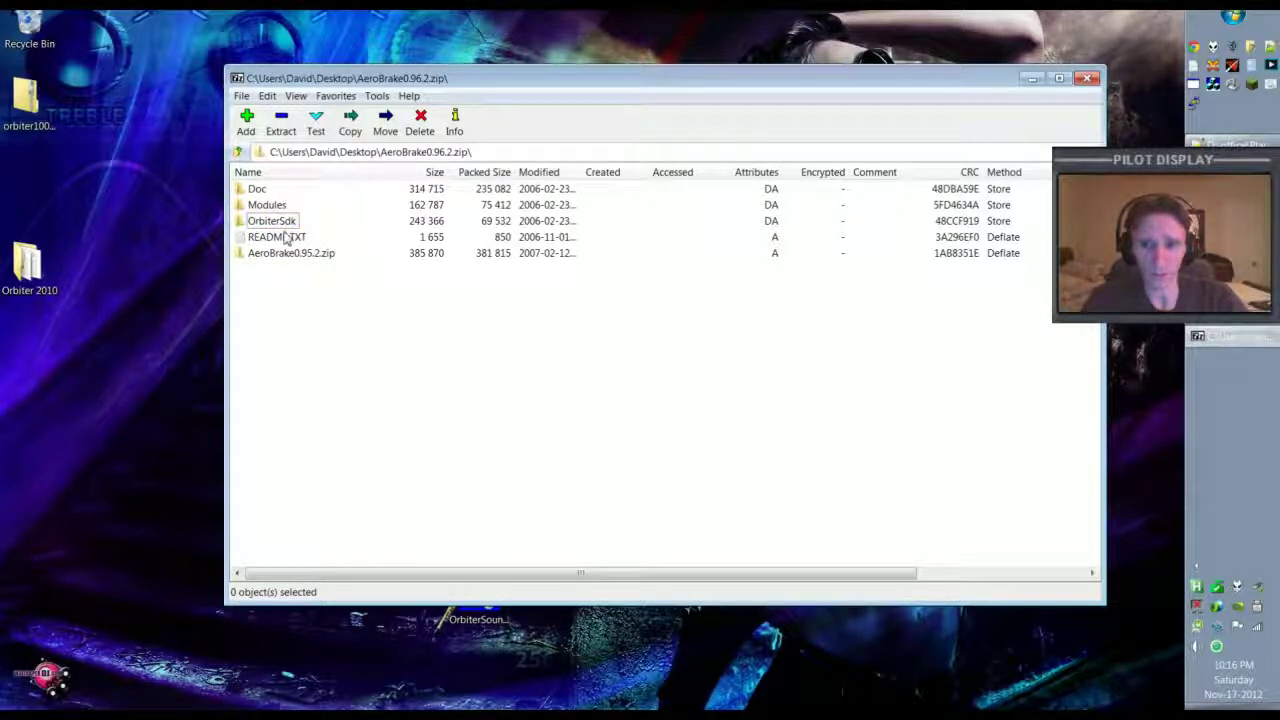
Step: Extract the Doc and Modules folders into the Orbiter 2010 folder on the desktop, and close the archive
click(258, 190)
ctrl+click(265, 205)
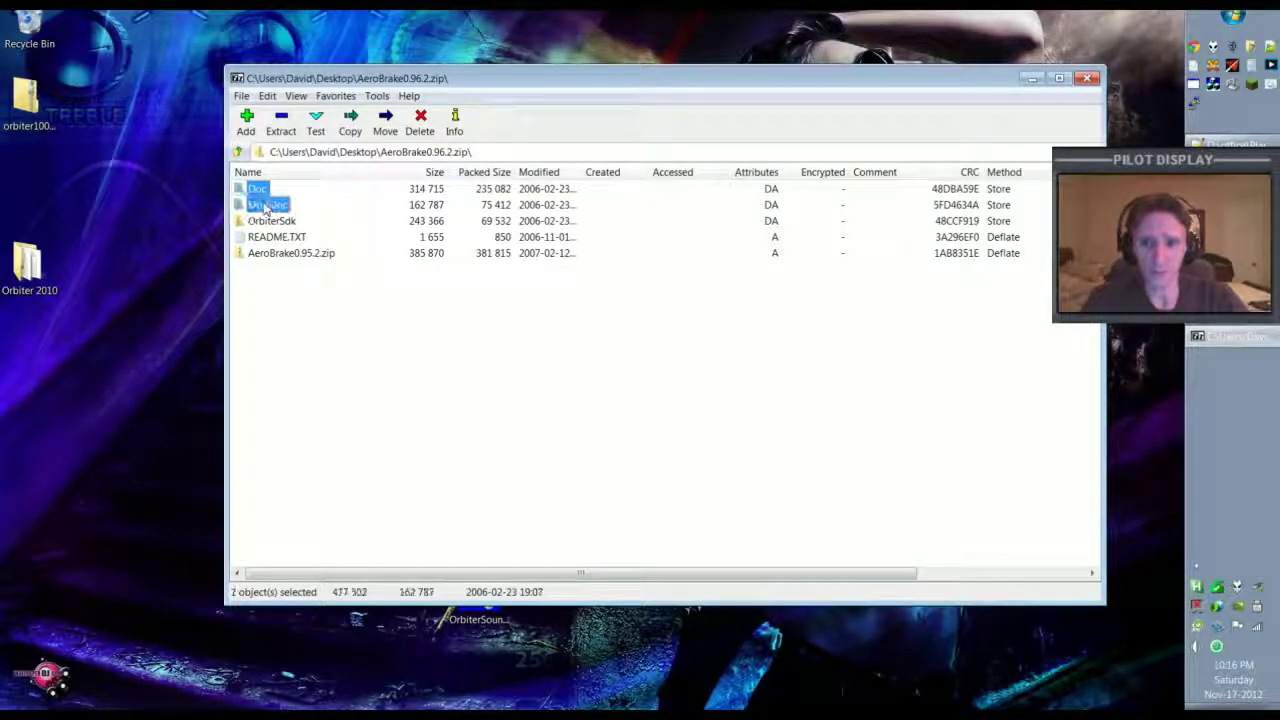
click(281, 124)
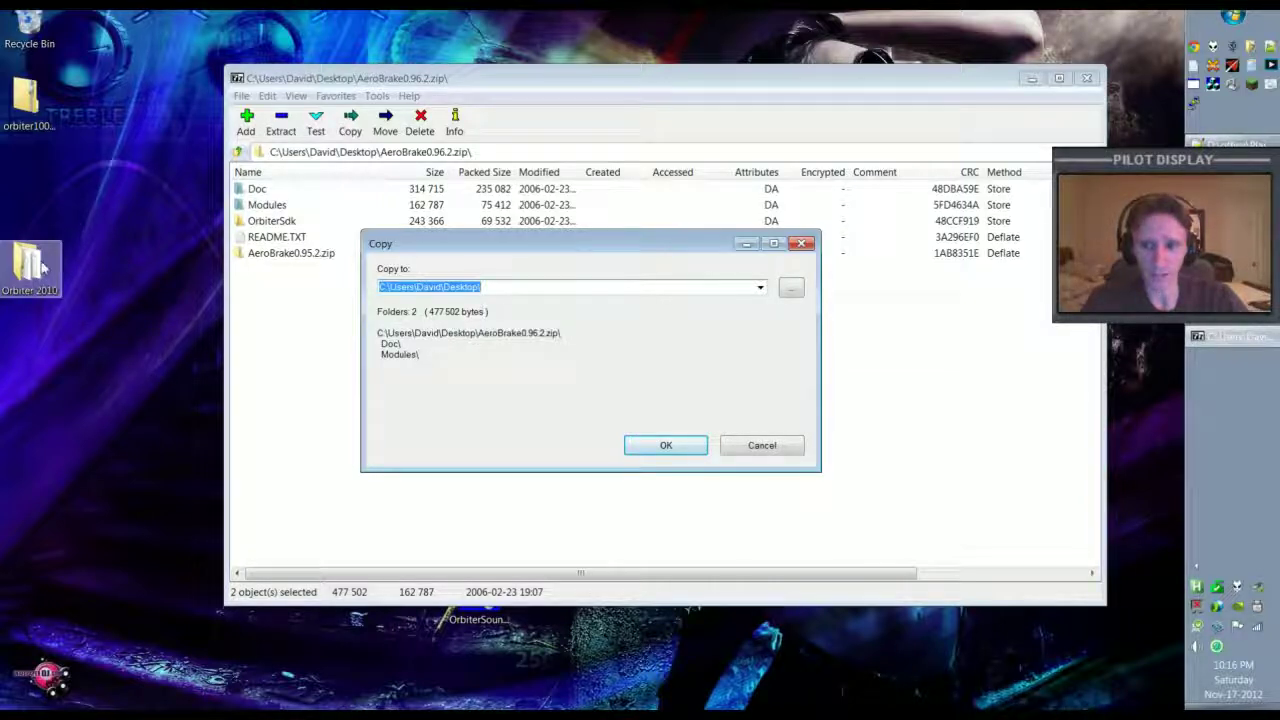
click(791, 289)
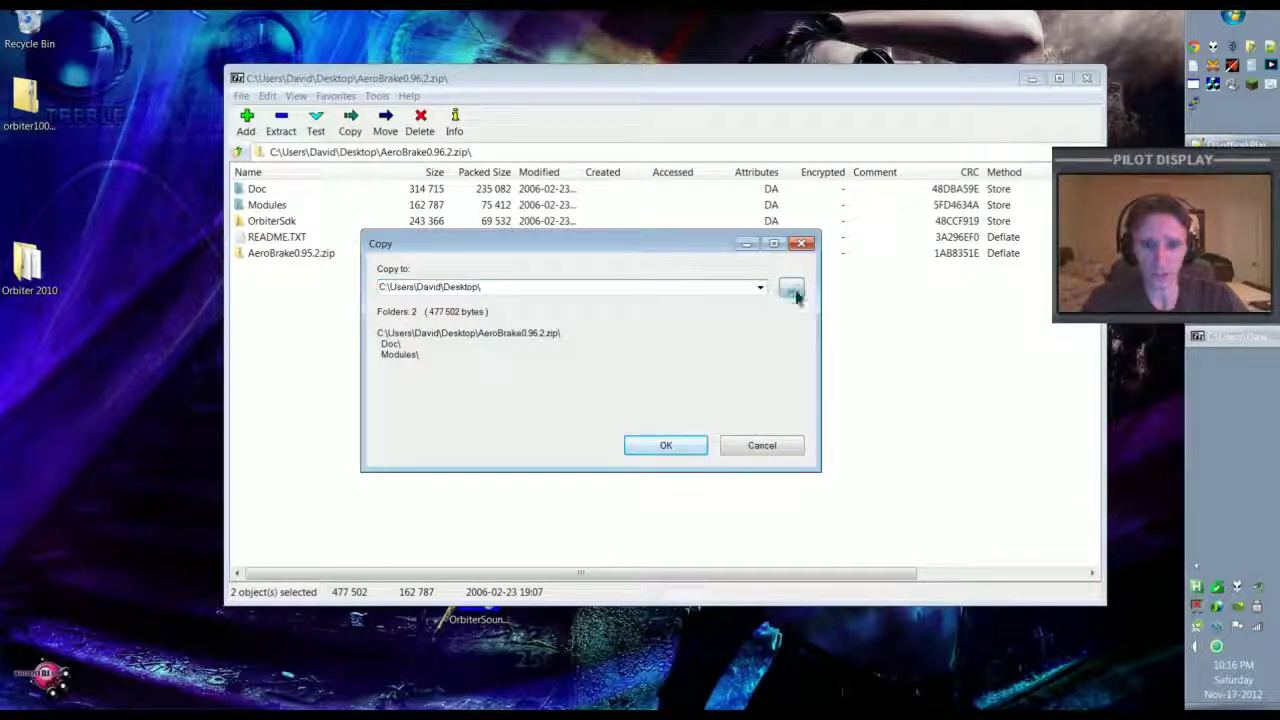
click(540, 408)
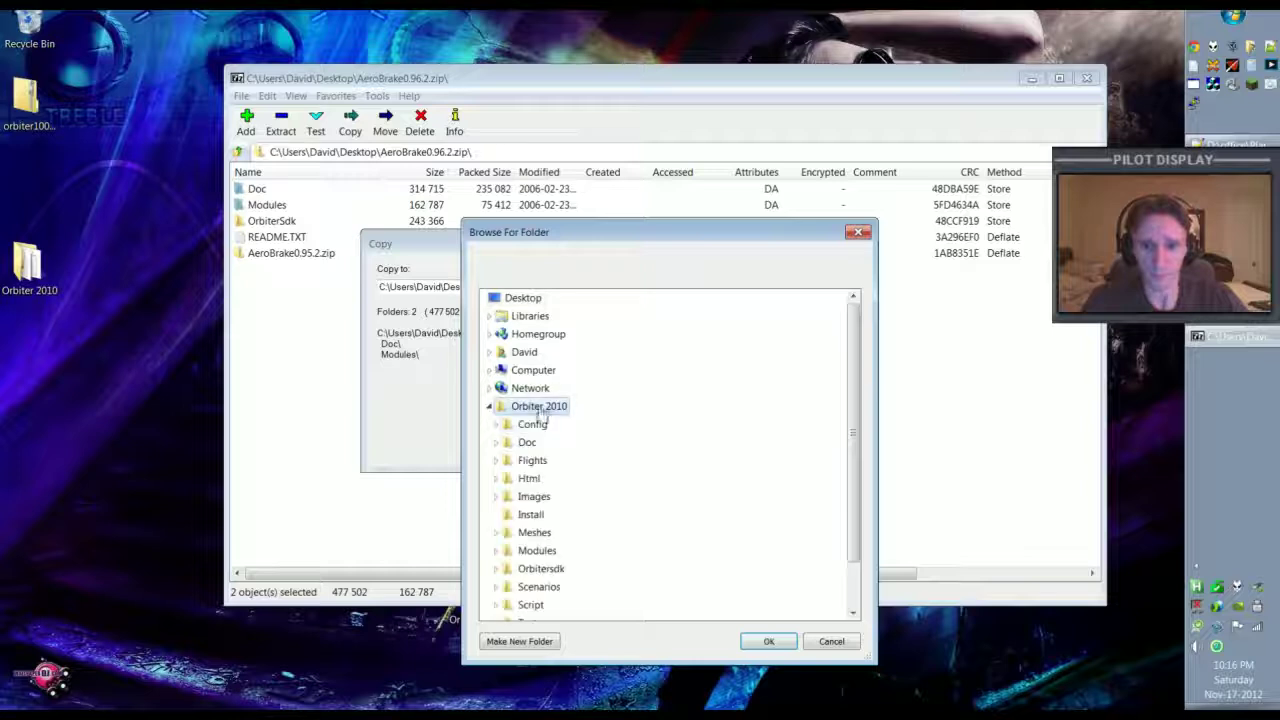
click(769, 641)
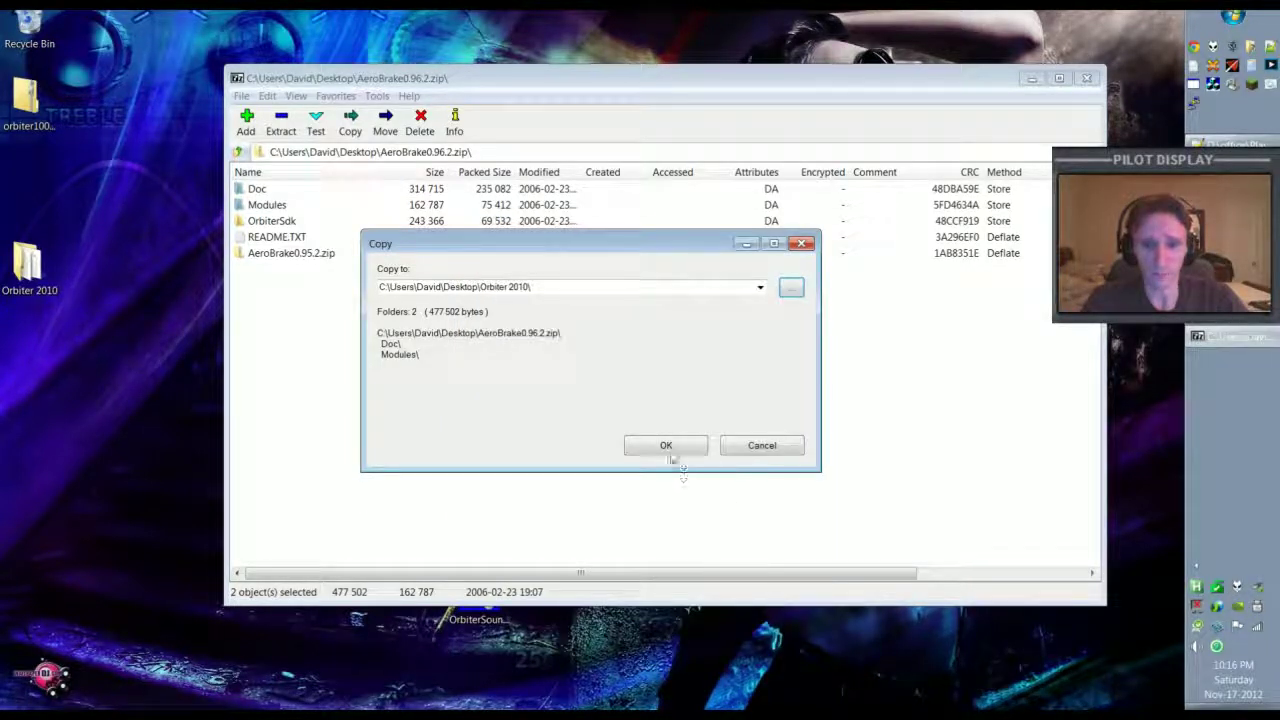
click(666, 447)
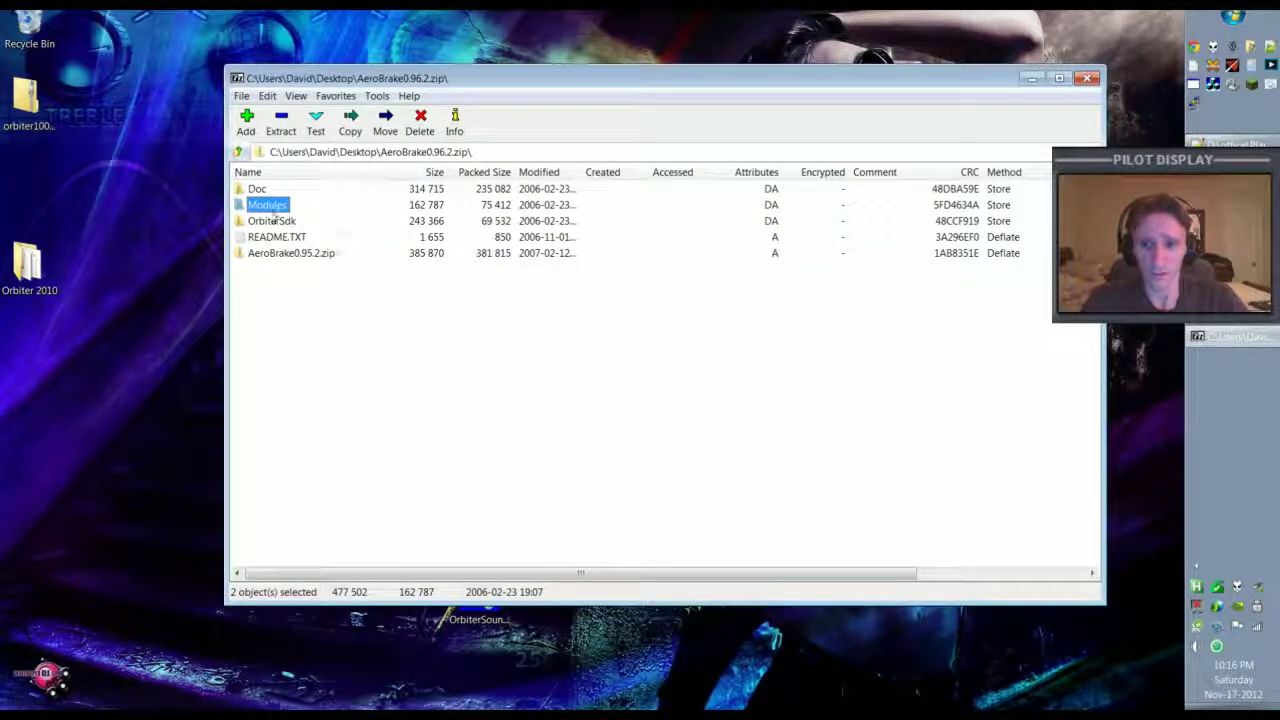
click(257, 190)
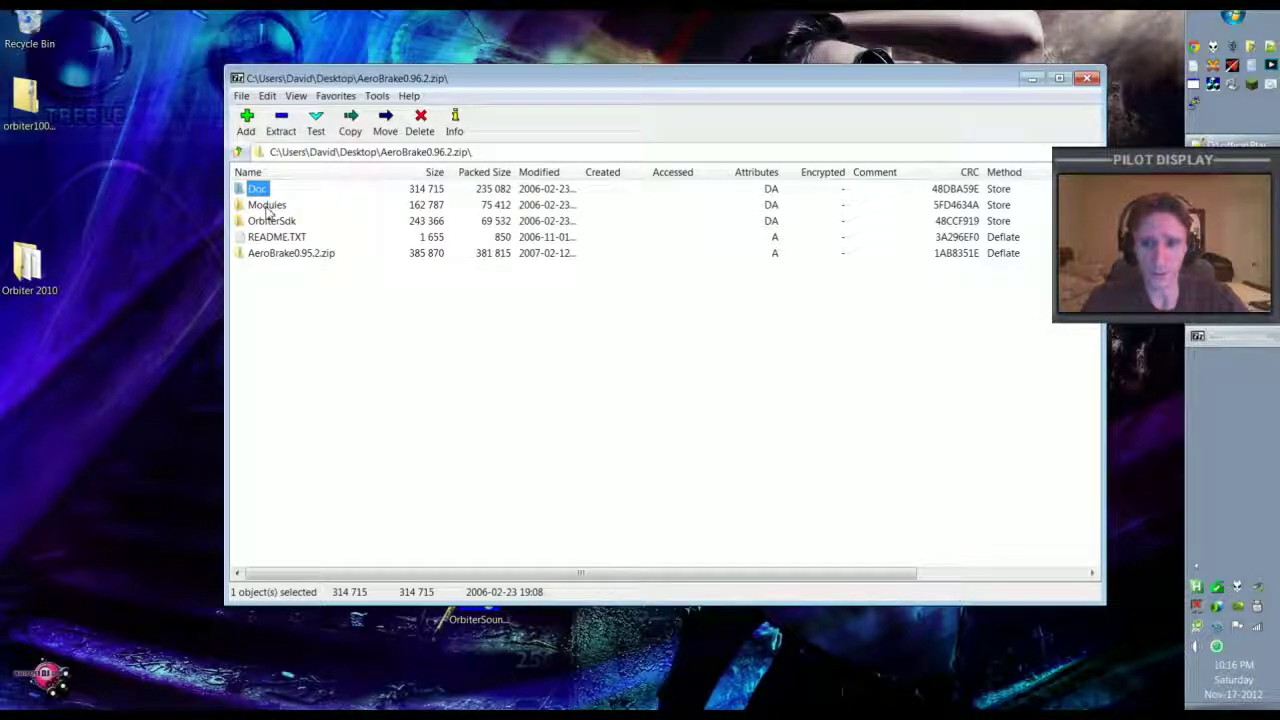
click(1087, 78)
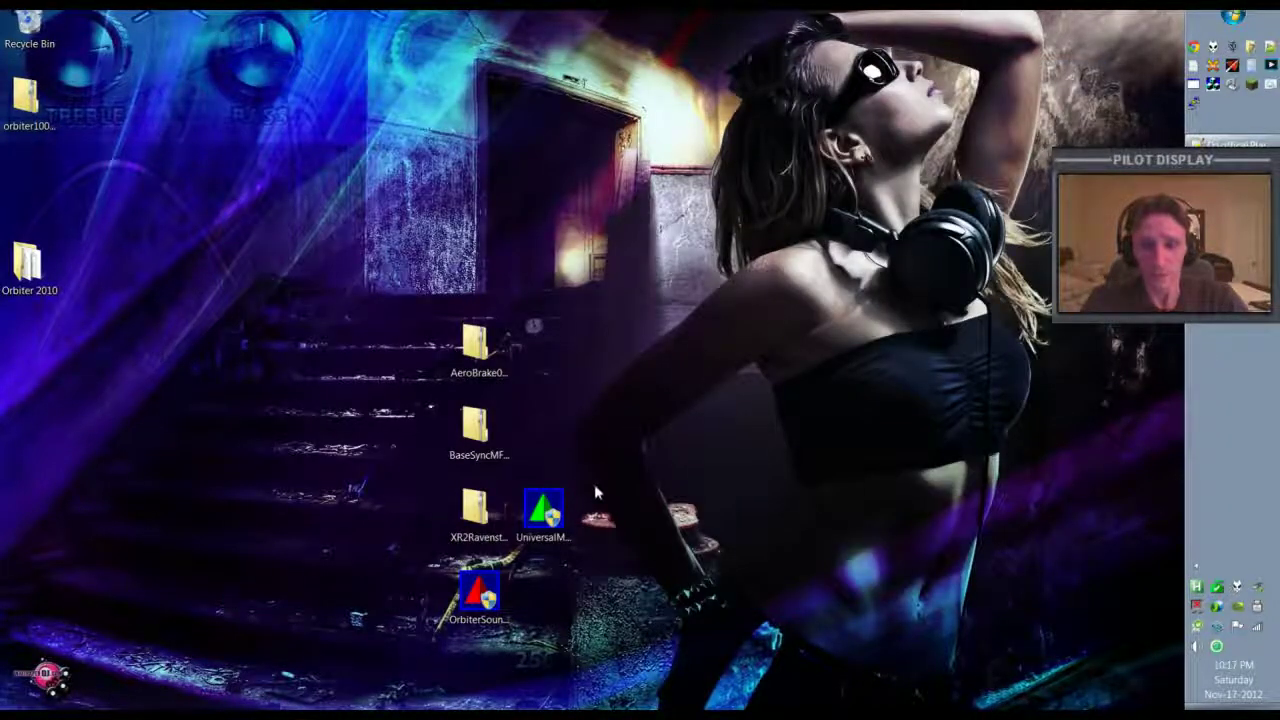
Step: Run orbiter.exe from the Orbiter 2010 folder and activate the AeroBrakeMFD module
double_click(28, 265)
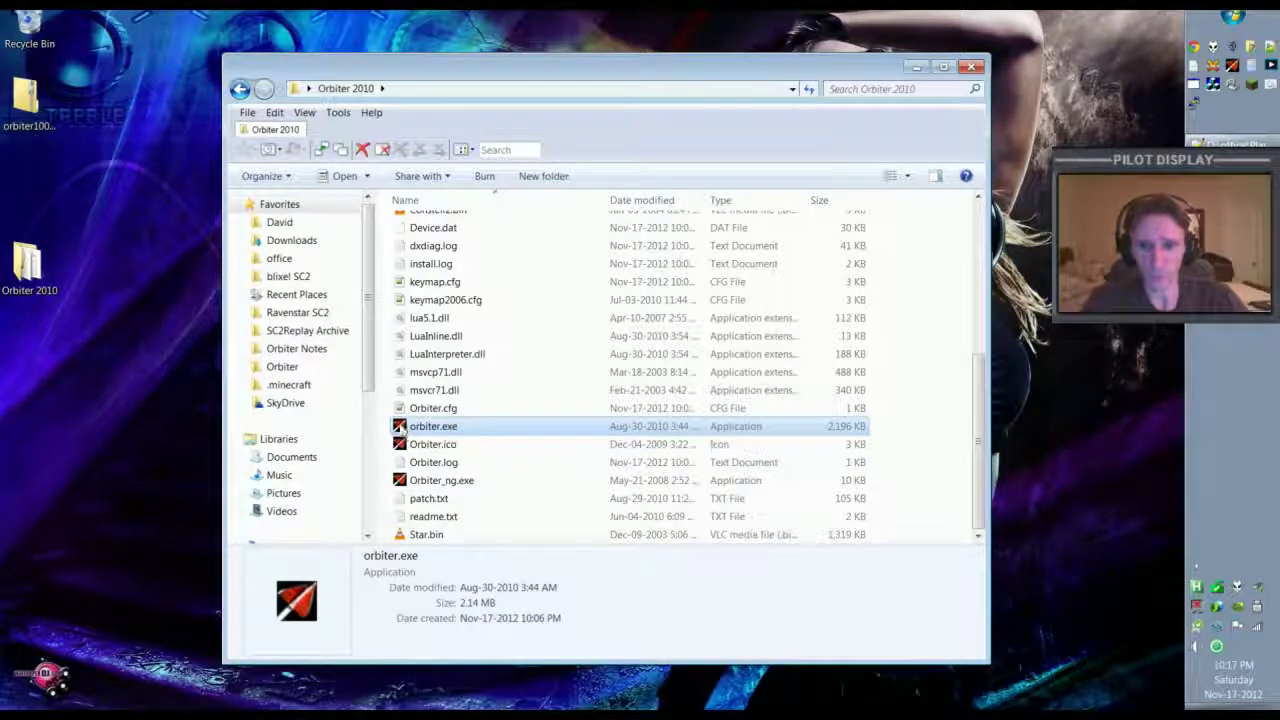
double_click(403, 427)
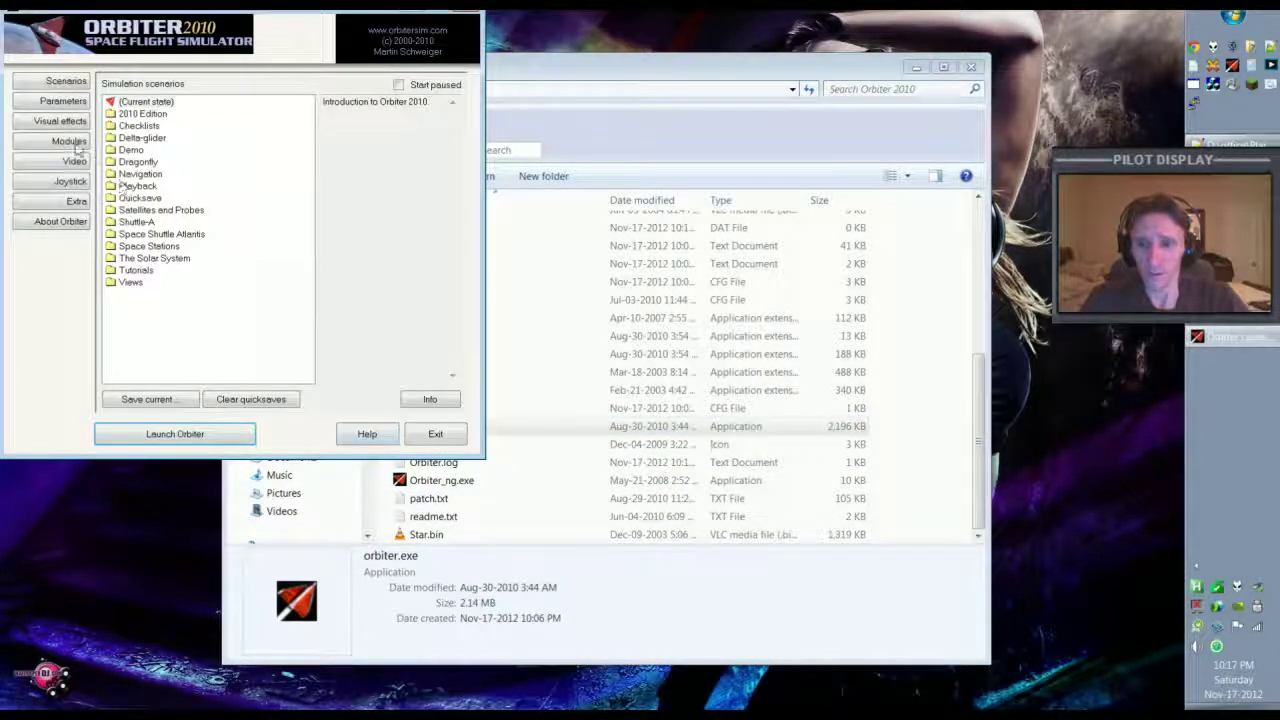
click(78, 143)
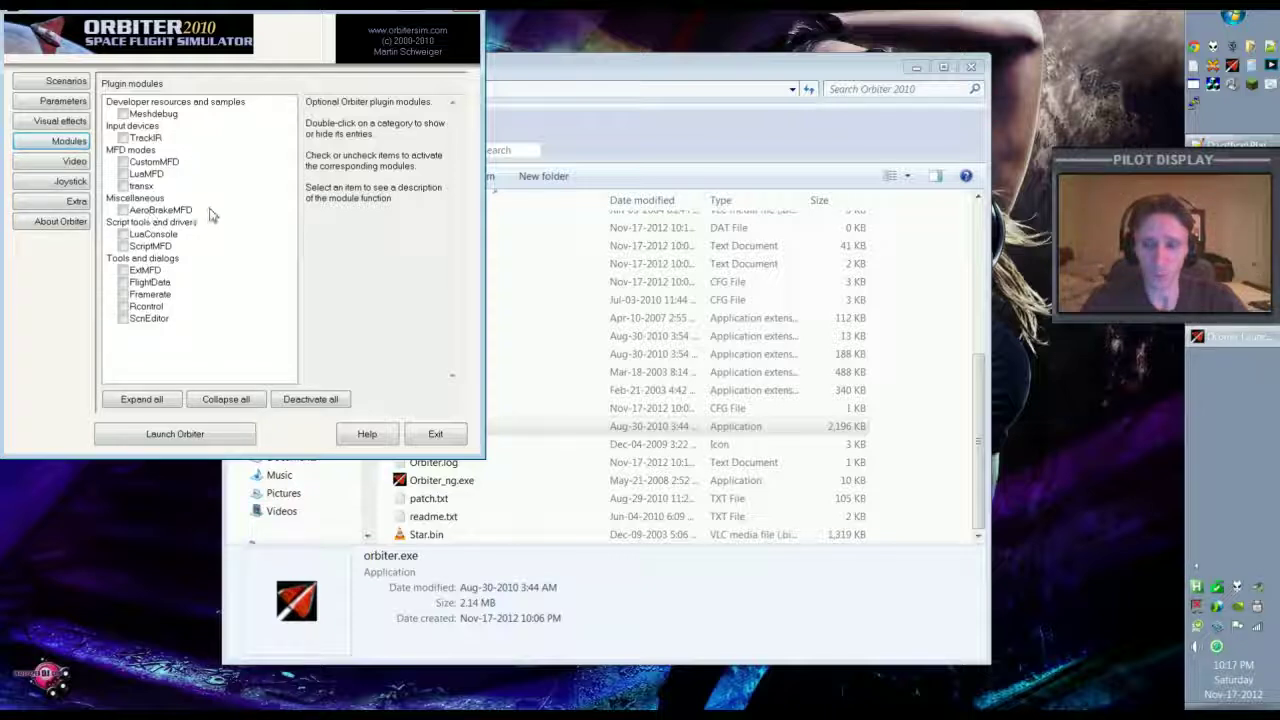
click(122, 210)
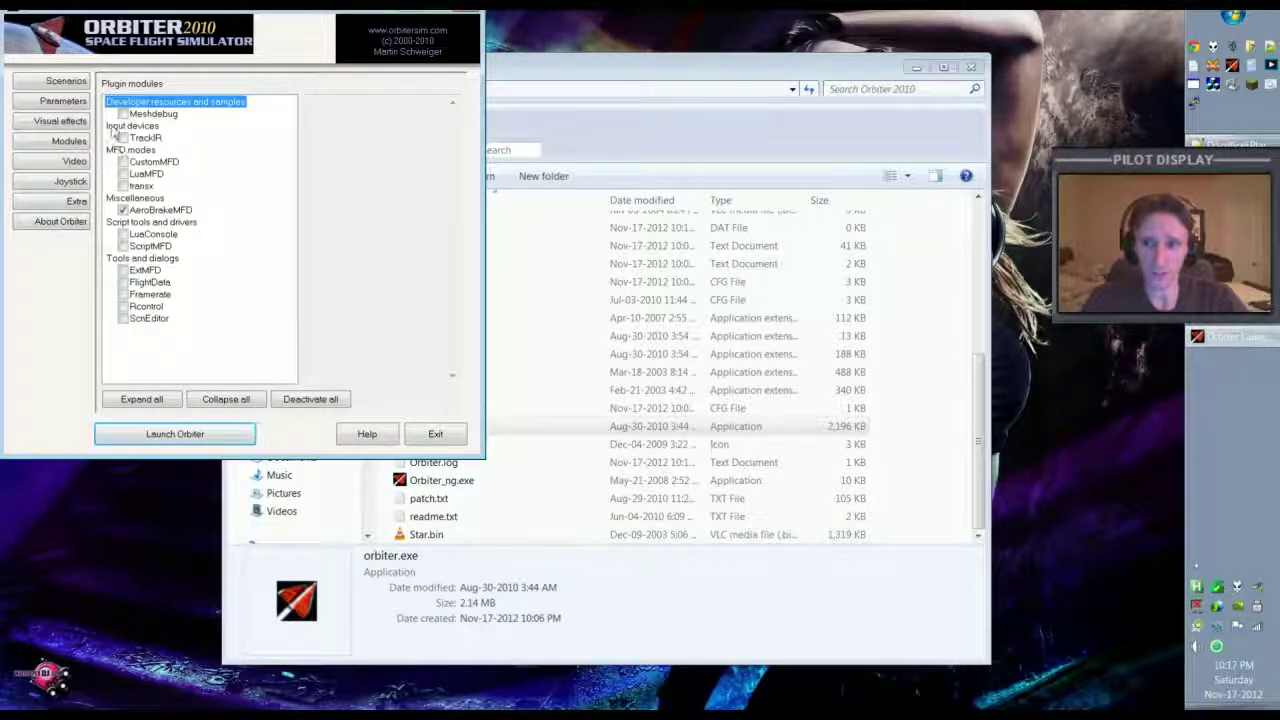
Step: Launch the Quickstart scenario from the Checklists folder
click(66, 81)
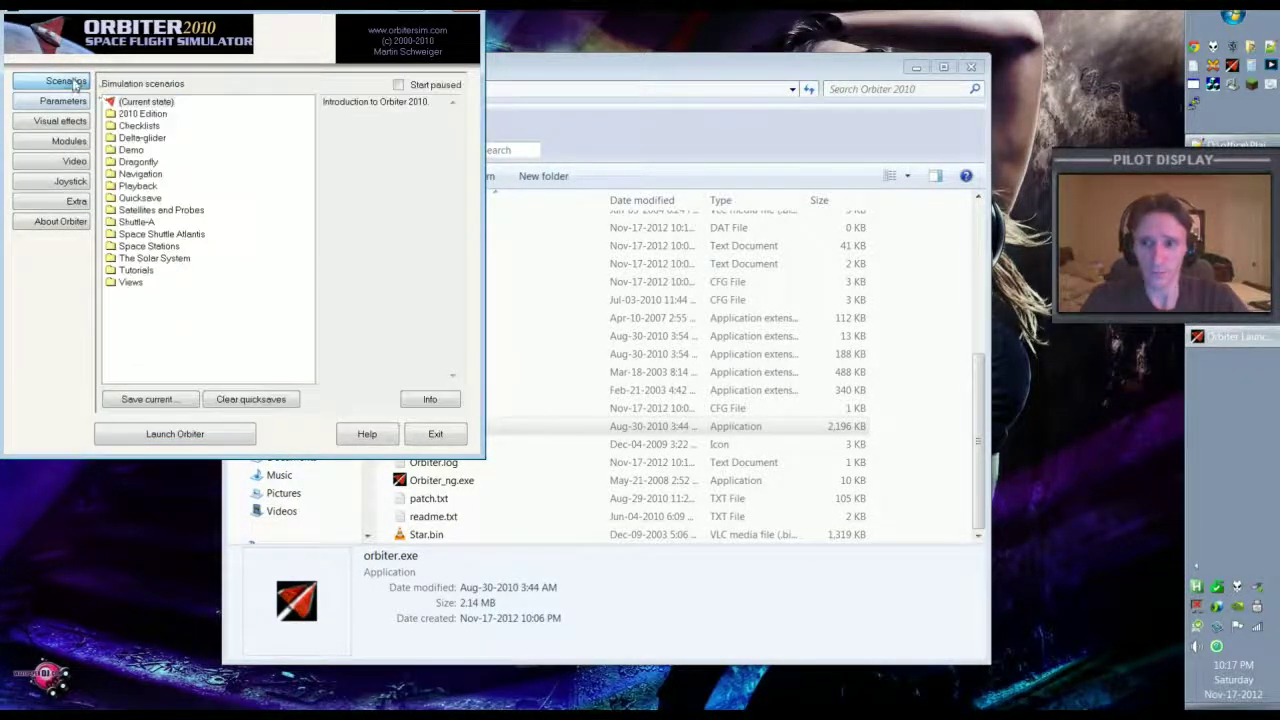
click(128, 126)
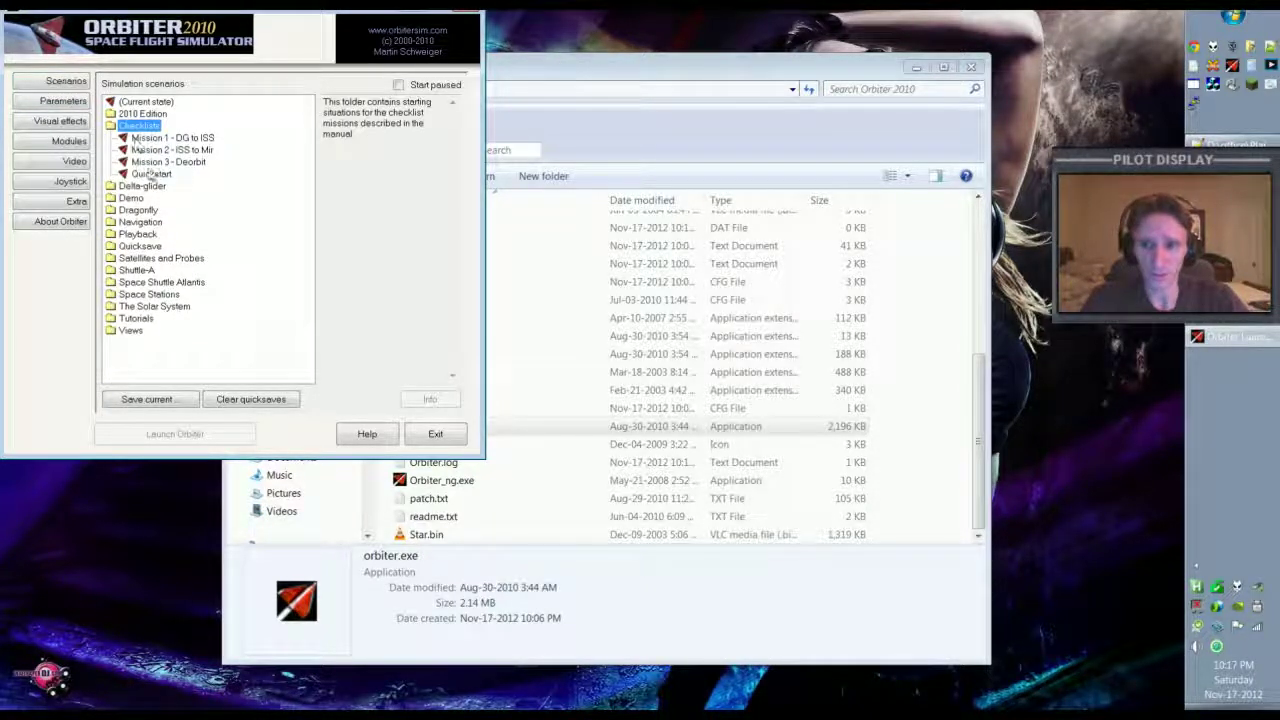
click(151, 174)
click(228, 434)
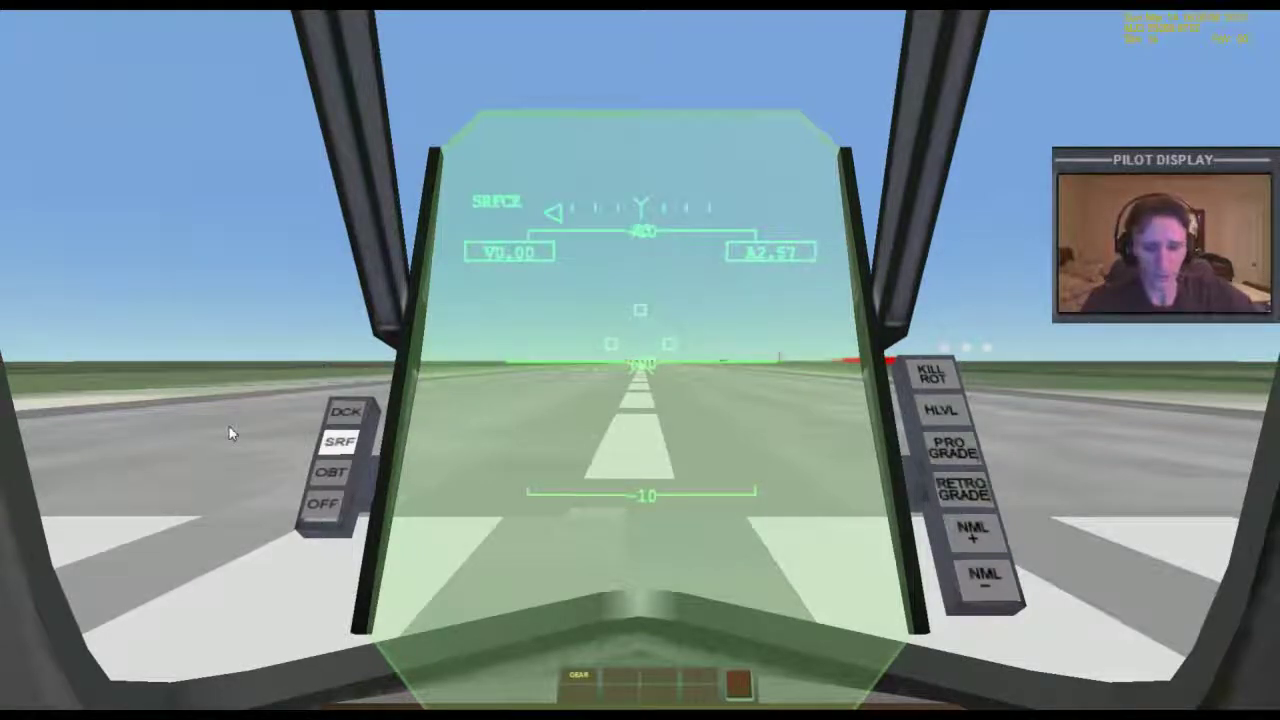
Step: Switch to the glass cockpit view and show AeroBrakeMFD on the left multifunction display
key(F8)
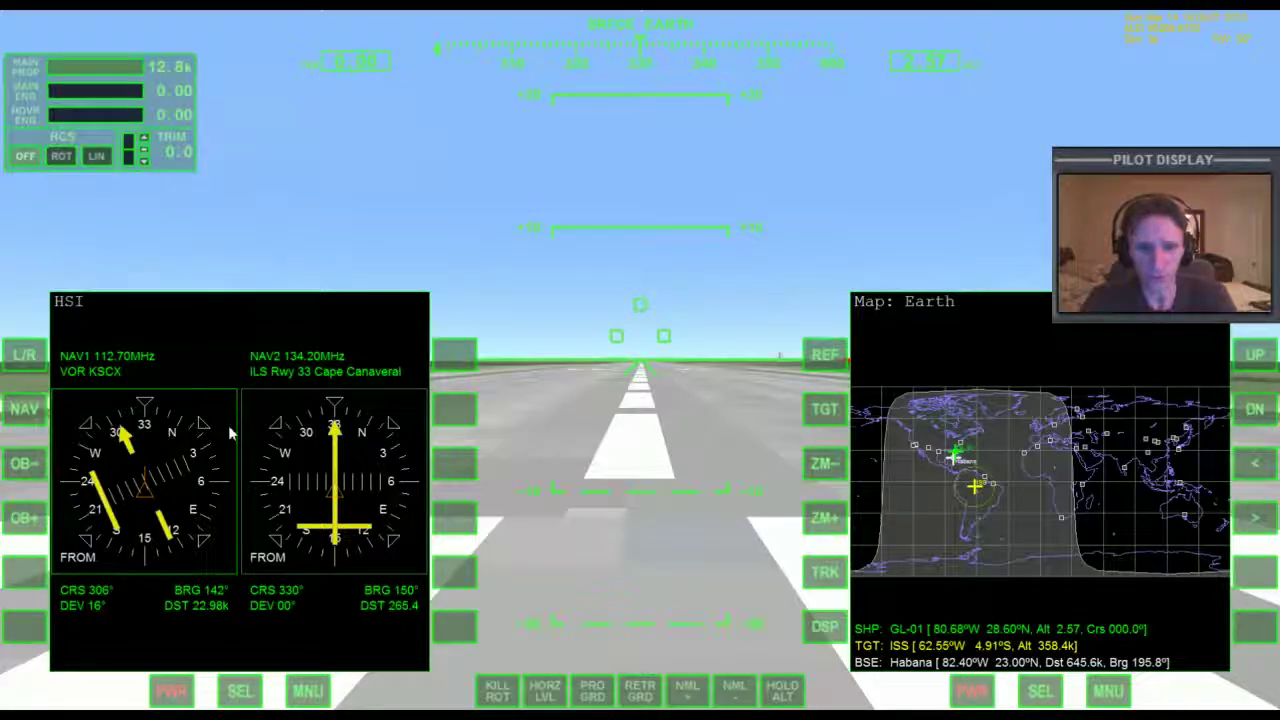
click(240, 692)
click(450, 570)
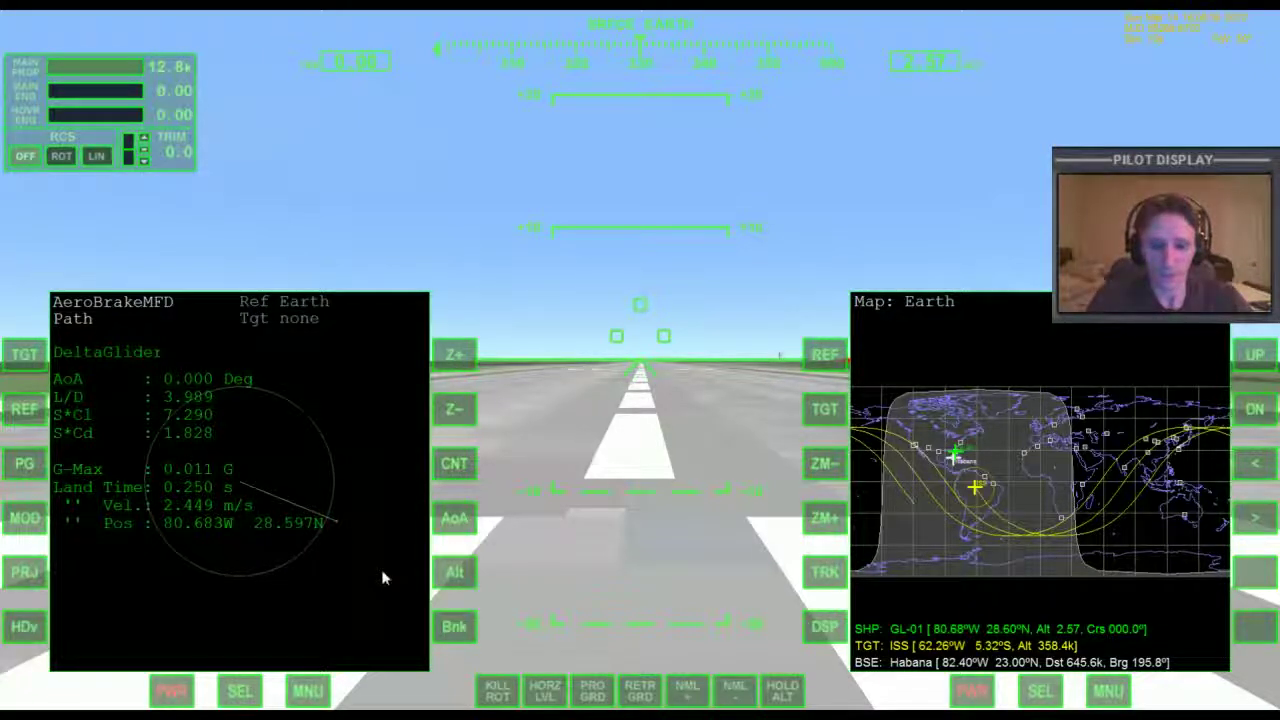
Step: Exit the simulation and the Orbiter launchpad, and close the Orbiter 2010 folder window
key(F4)
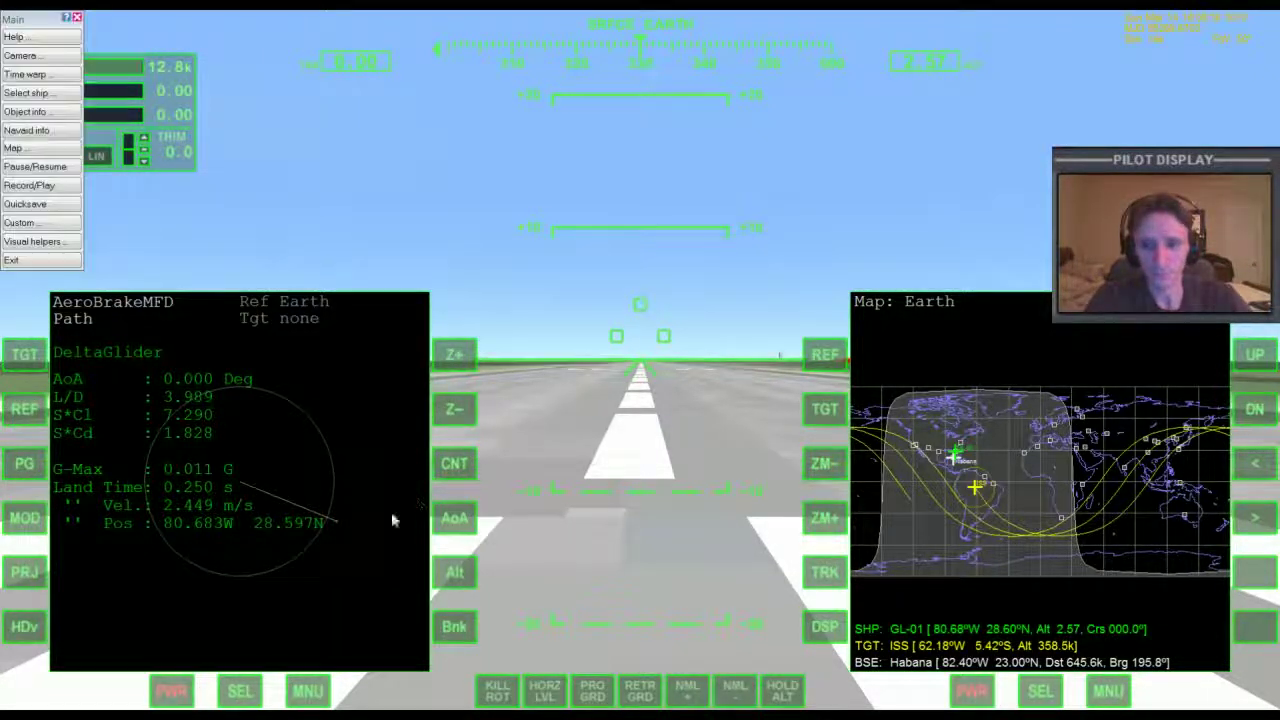
click(40, 260)
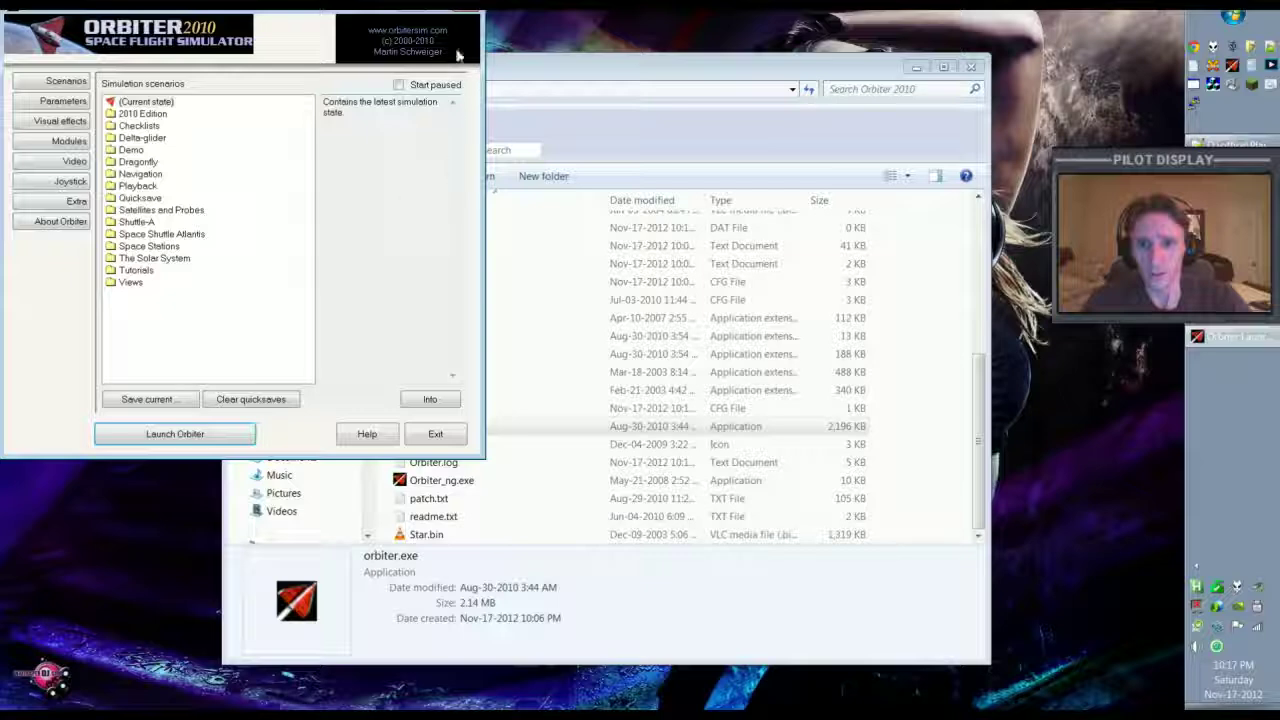
click(436, 434)
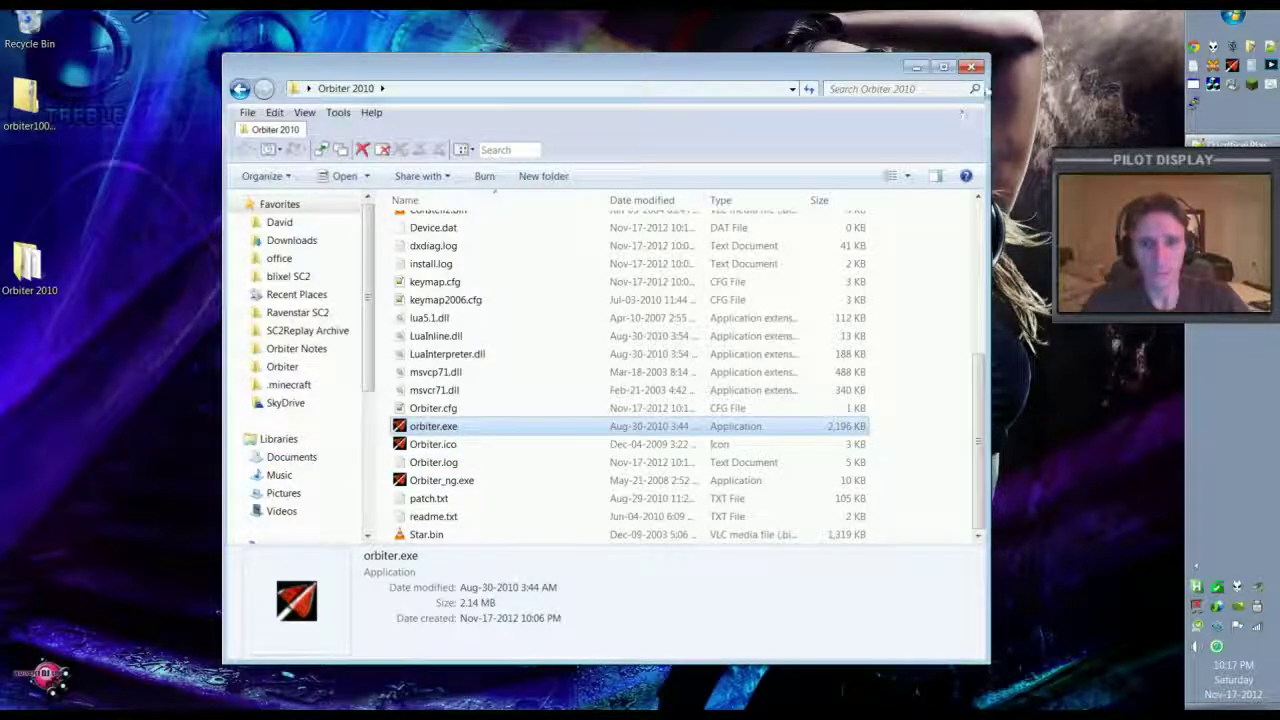
click(966, 68)
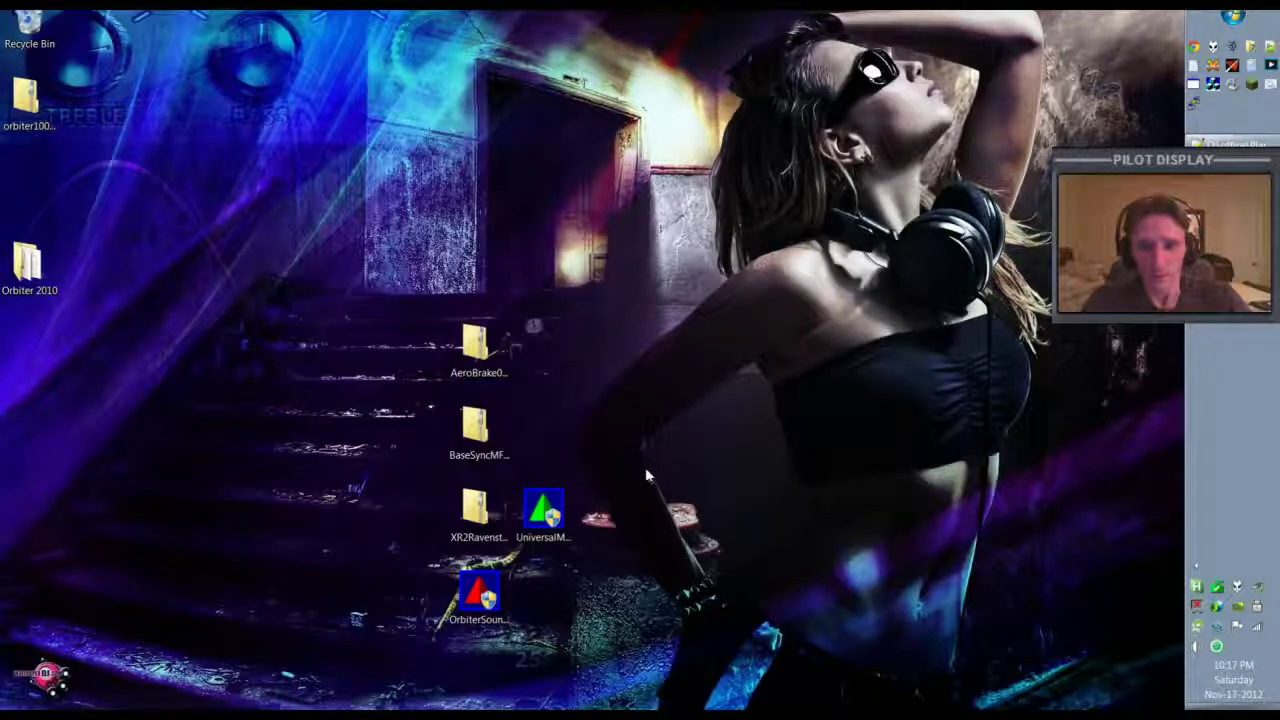
Step: Point out the UMmu installer and the XR2 Ravenstar archive on the desktop, and return to the Altea Aerospace Downloads page
click(543, 513)
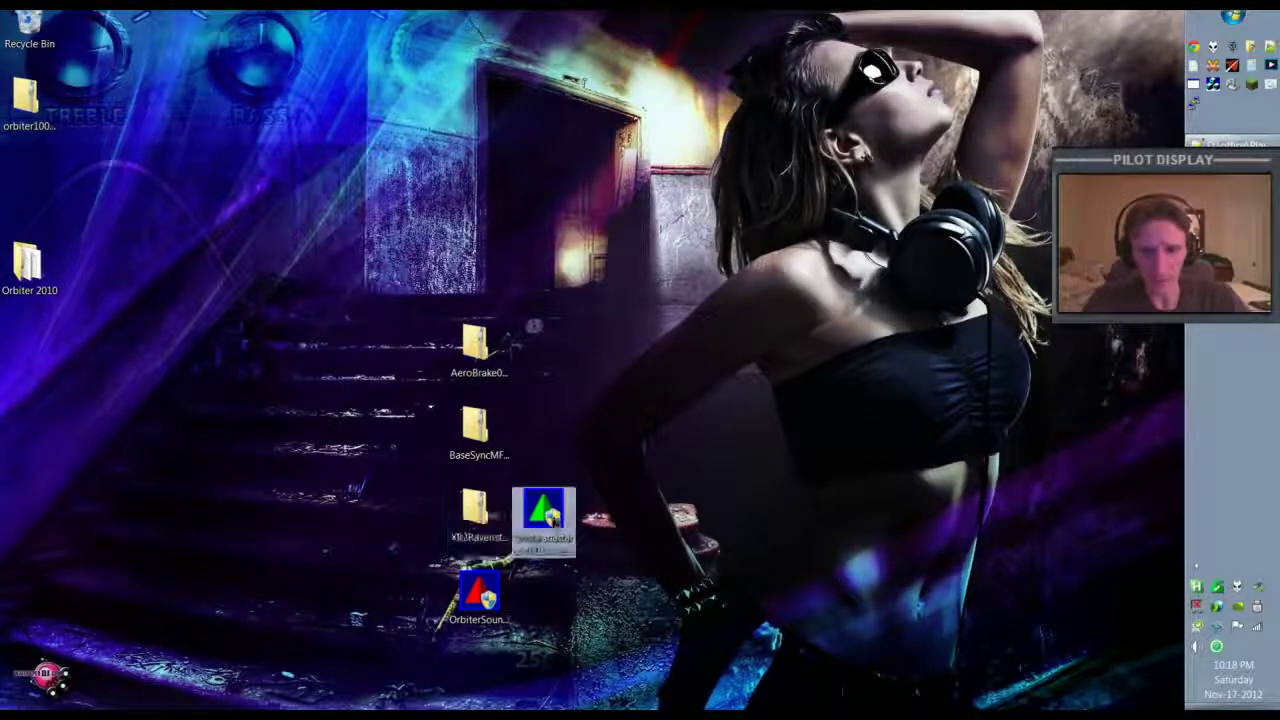
click(477, 512)
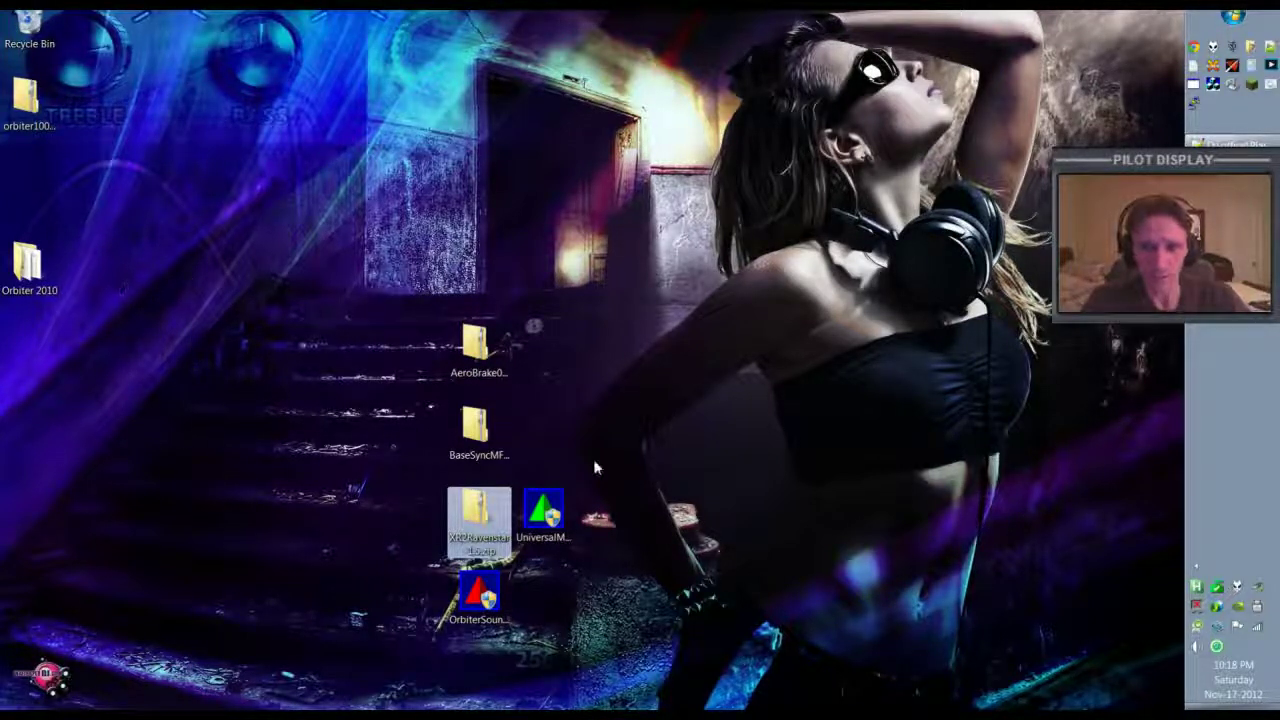
click(543, 512)
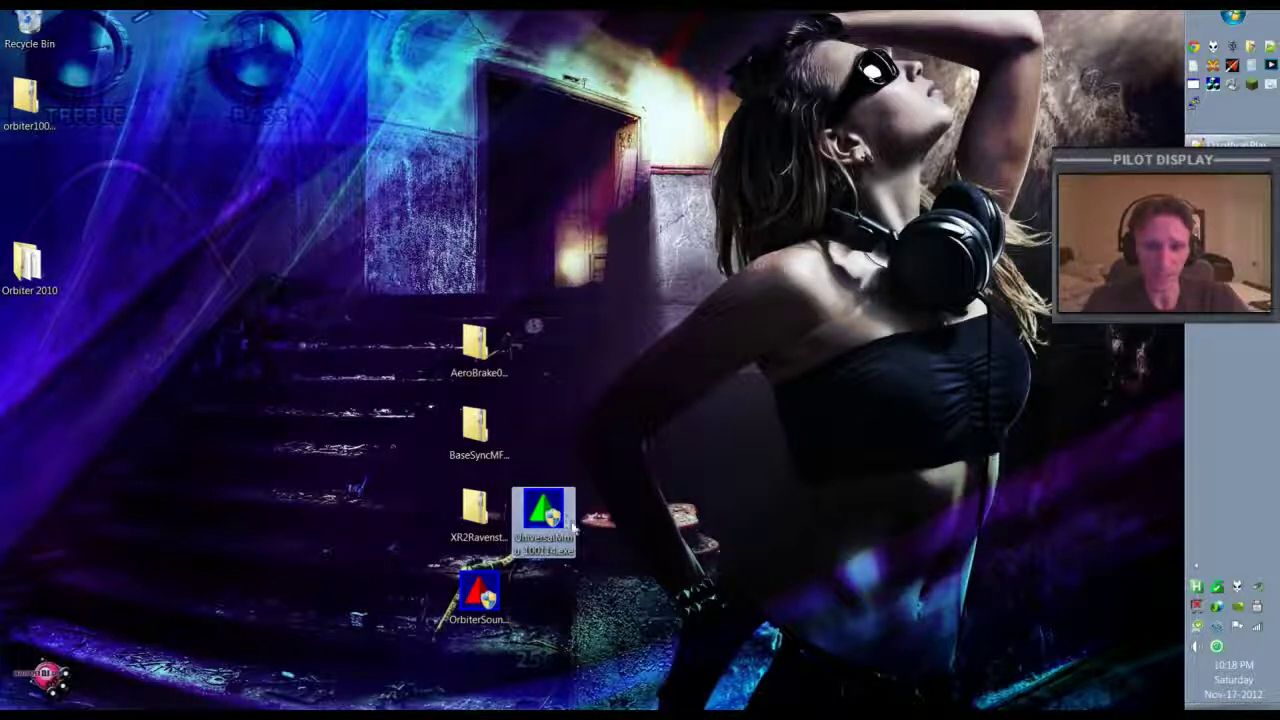
click(495, 512)
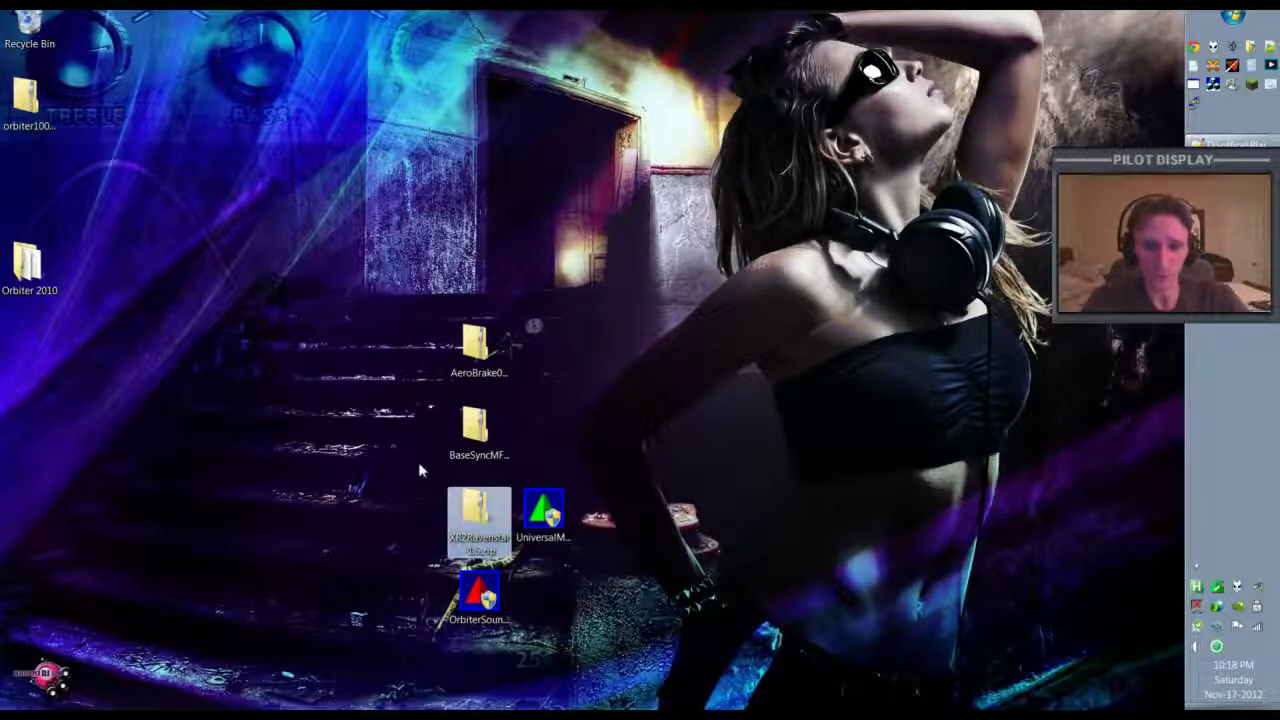
click(548, 512)
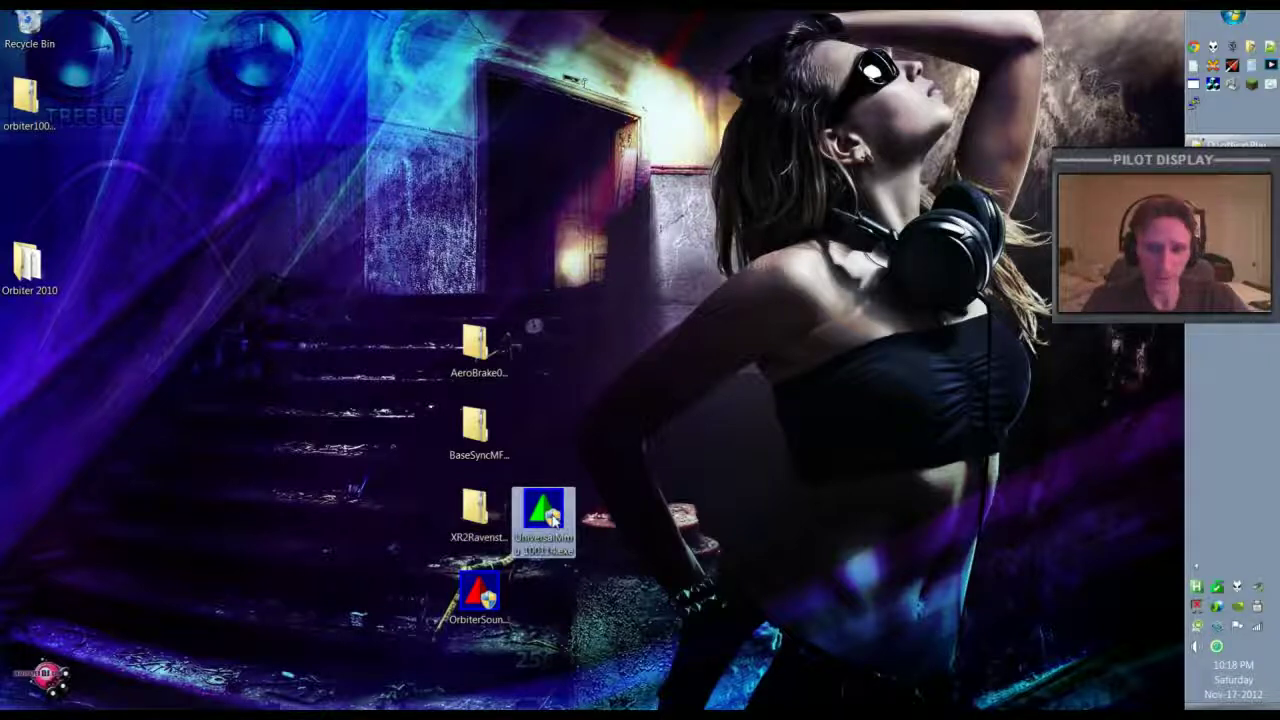
click(483, 507)
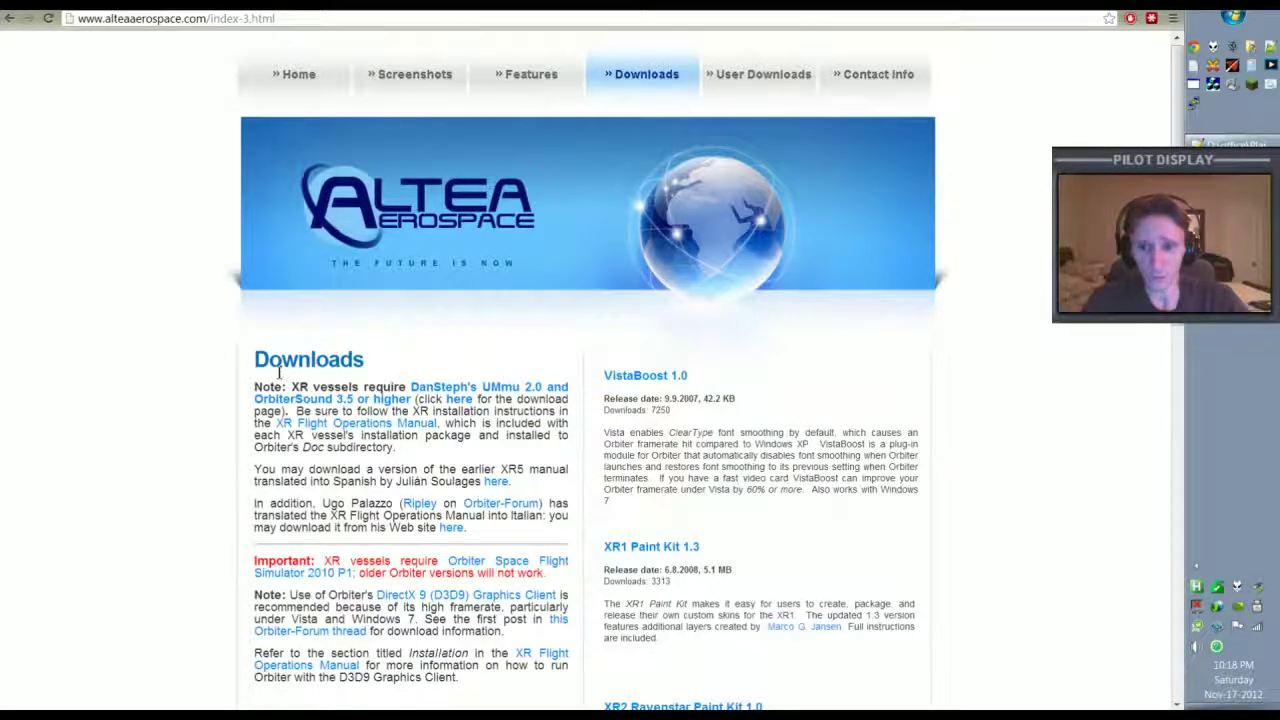
Step: Highlight the note on XR vessel requirements, and point out the XR2 Ravenstar archive and the UMmu and OrbiterSound installers on the desktop
drag(256, 392, 390, 388)
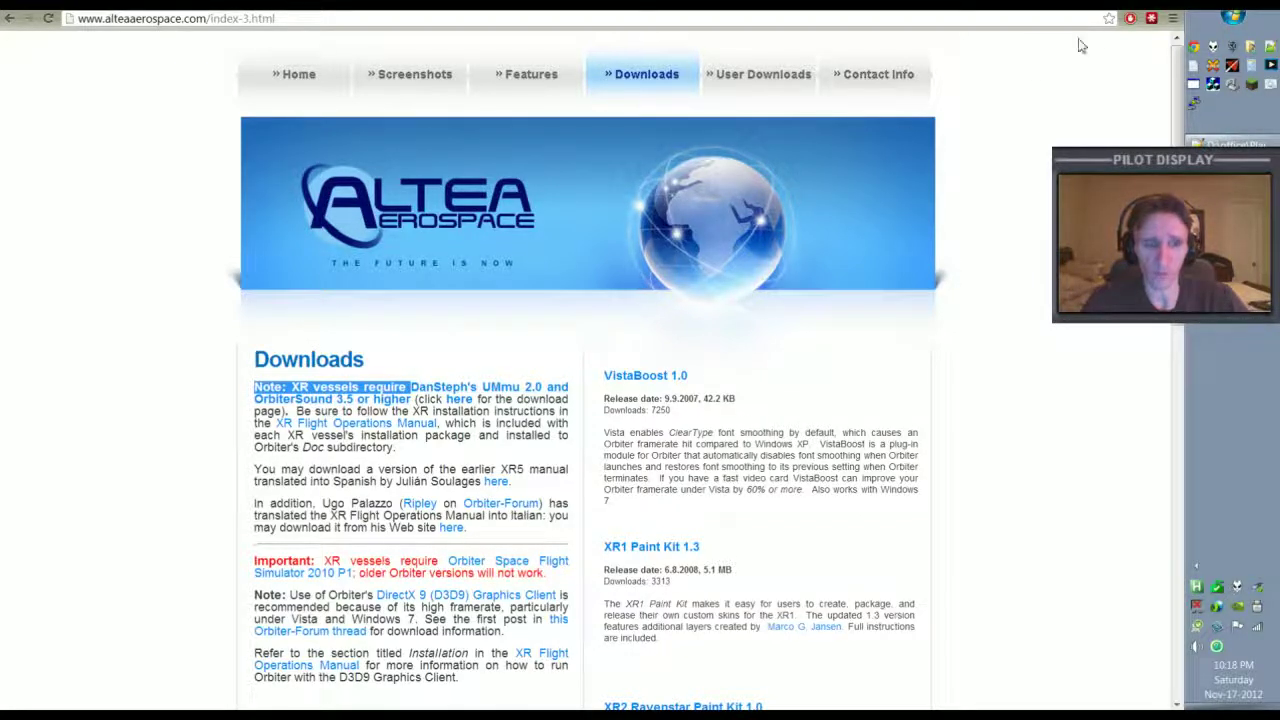
key(super+d)
click(488, 514)
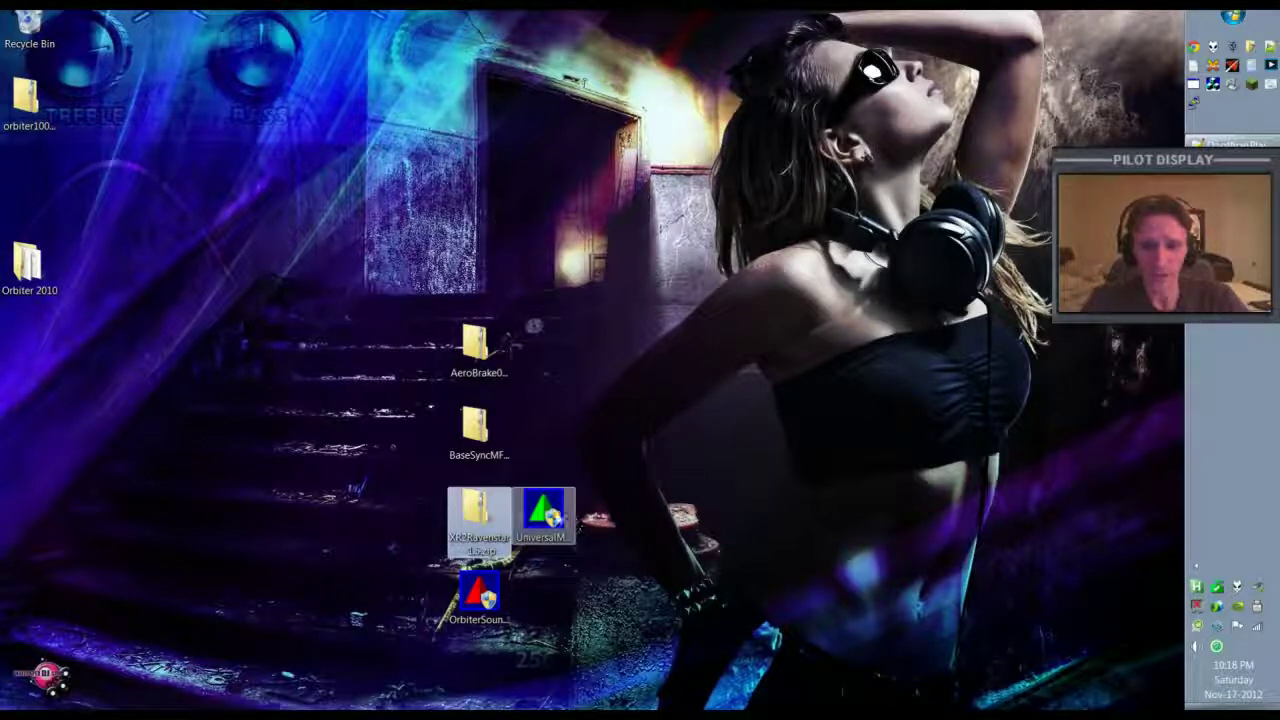
click(543, 515)
click(480, 597)
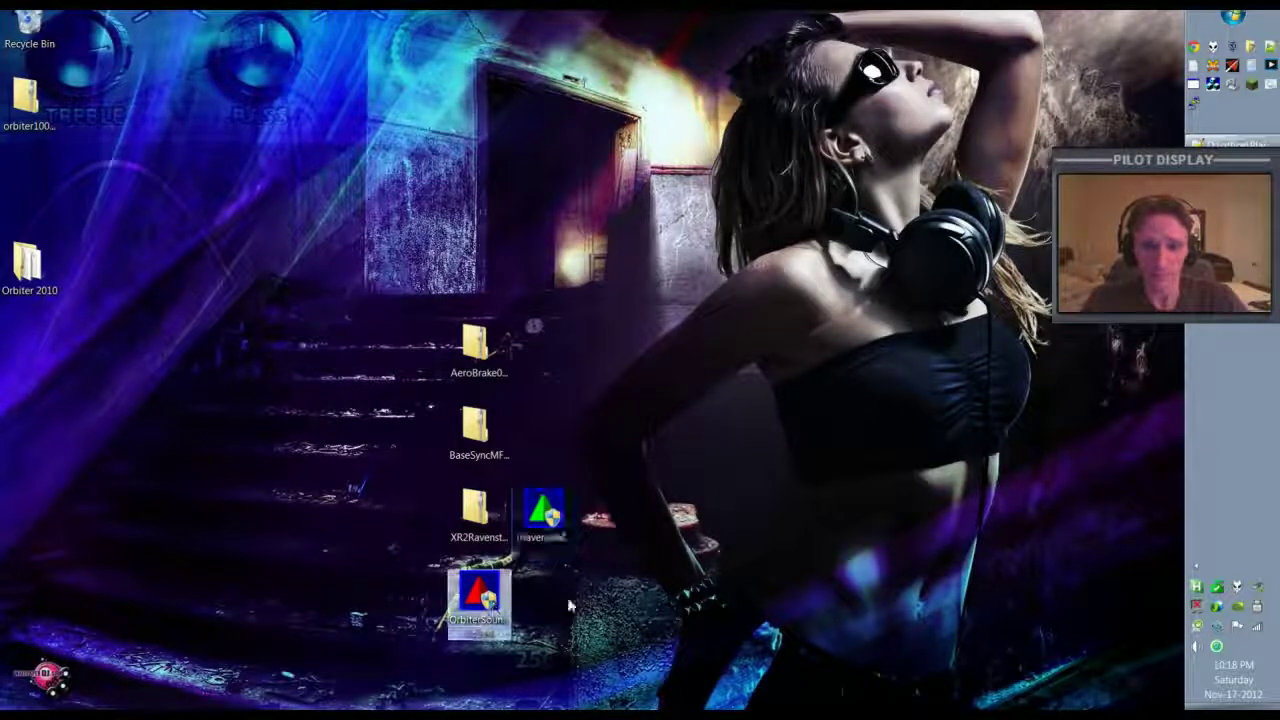
click(478, 512)
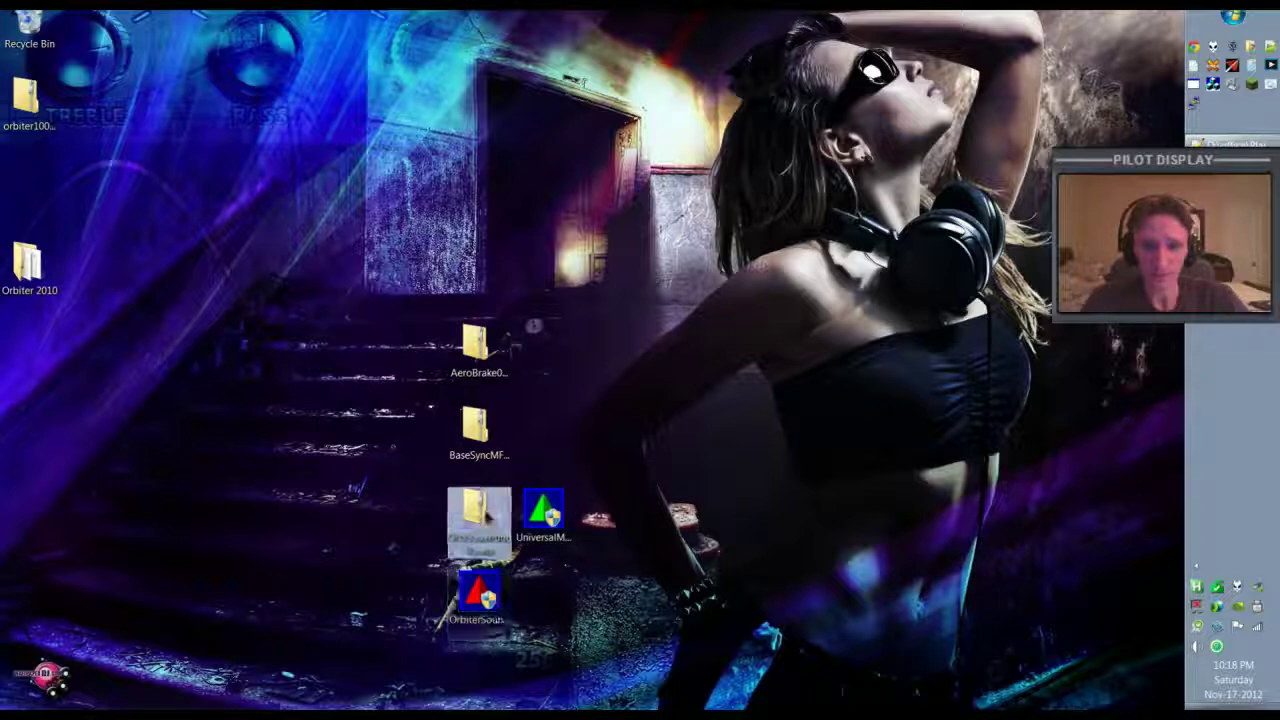
click(545, 516)
click(485, 596)
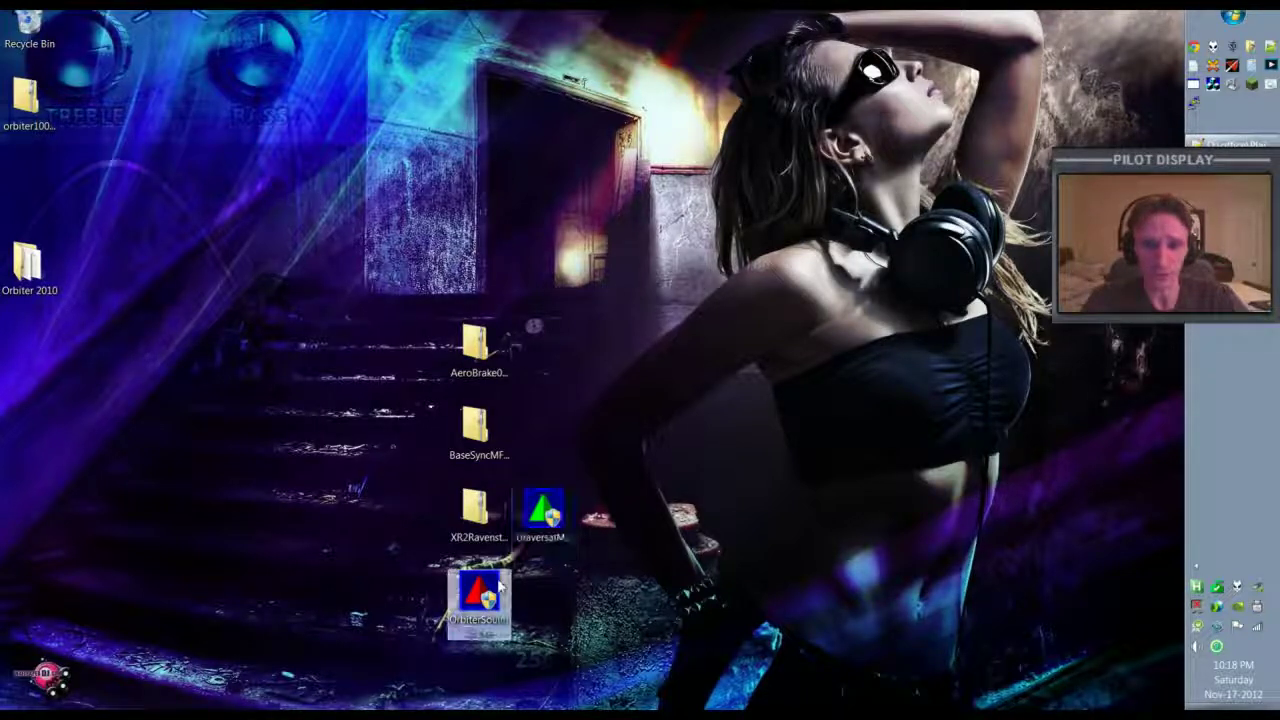
click(490, 522)
click(540, 514)
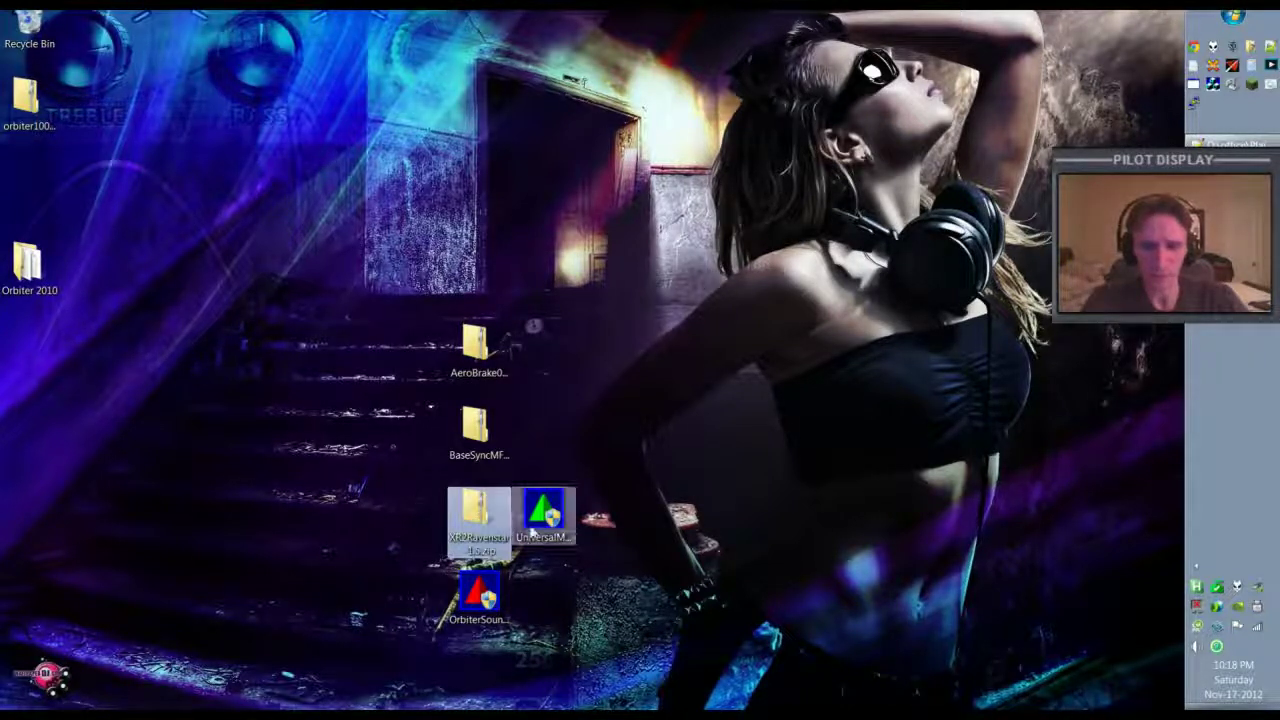
click(479, 598)
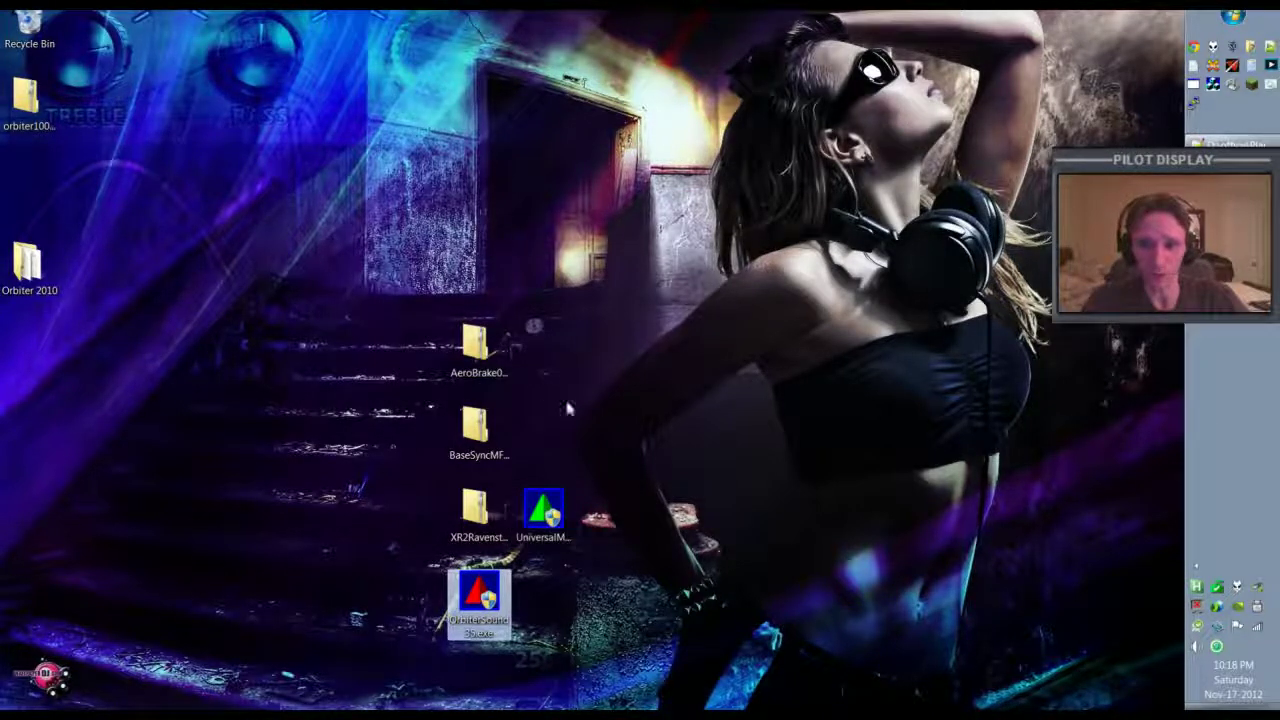
click(478, 510)
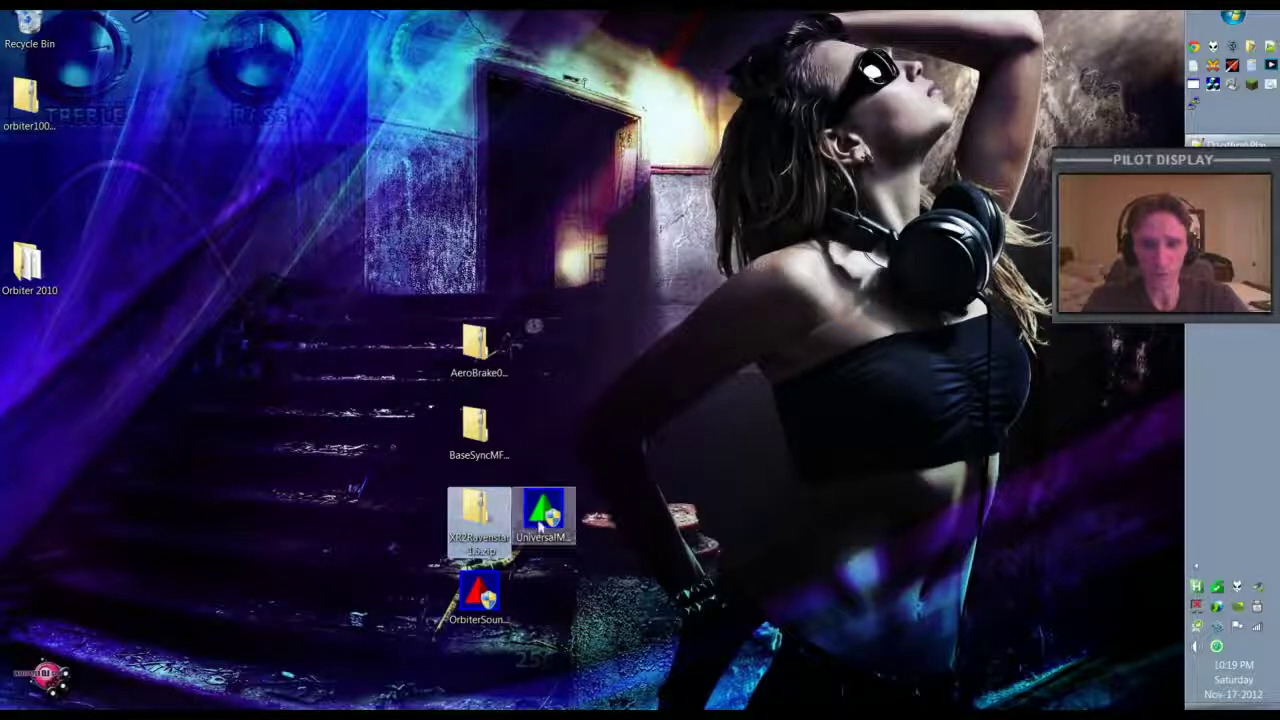
Step: Launch the OrbiterSound 3.5 installer and set its target directory to the Orbiter 2010 folder on the desktop
click(480, 598)
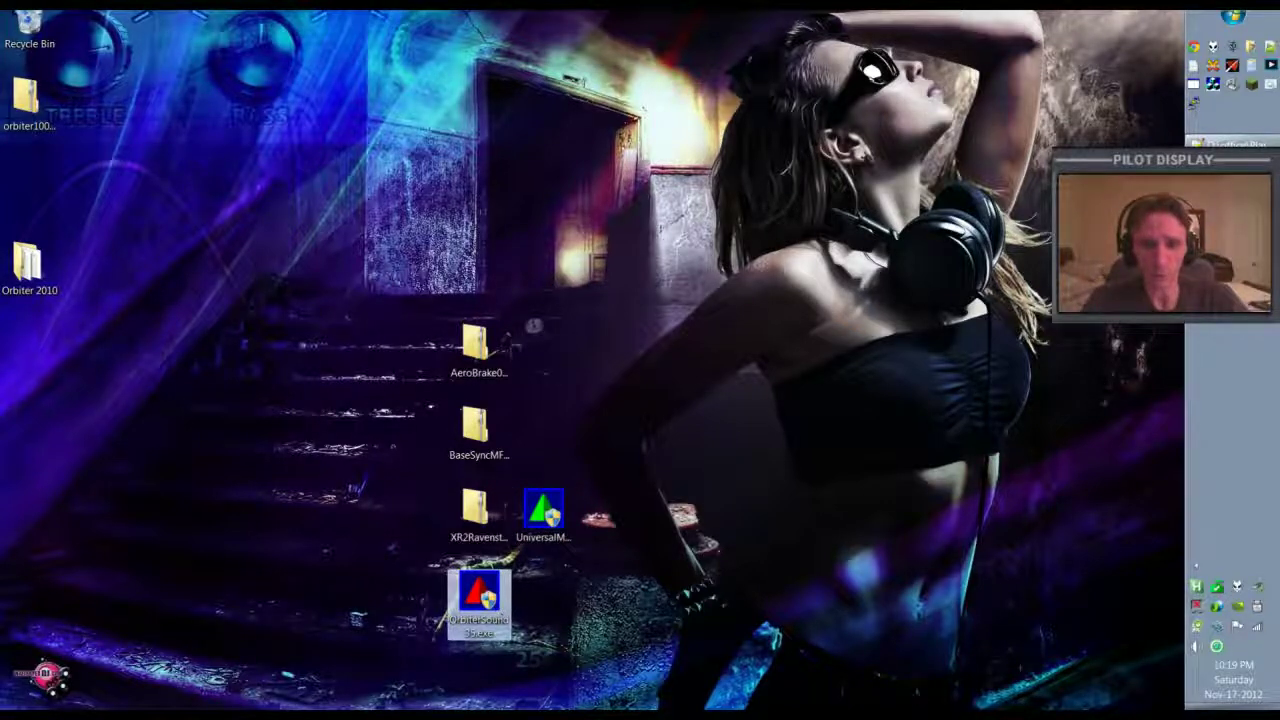
key(Return)
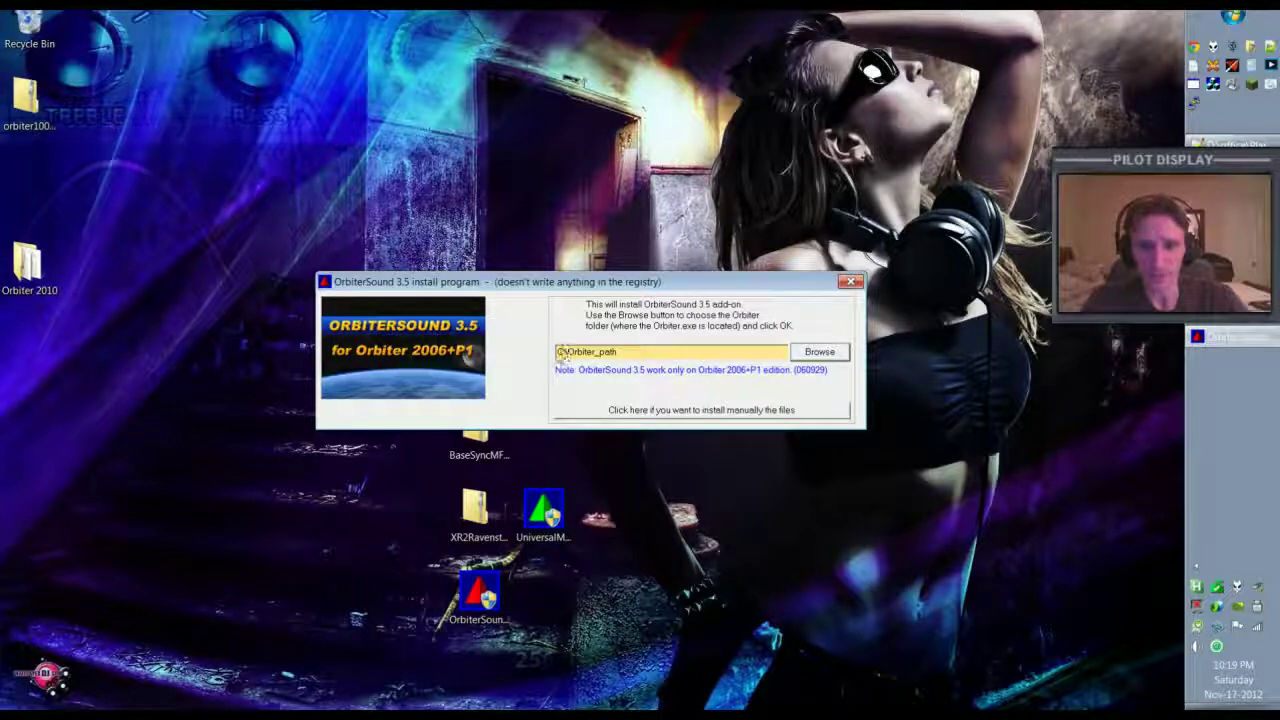
drag(556, 352, 659, 352)
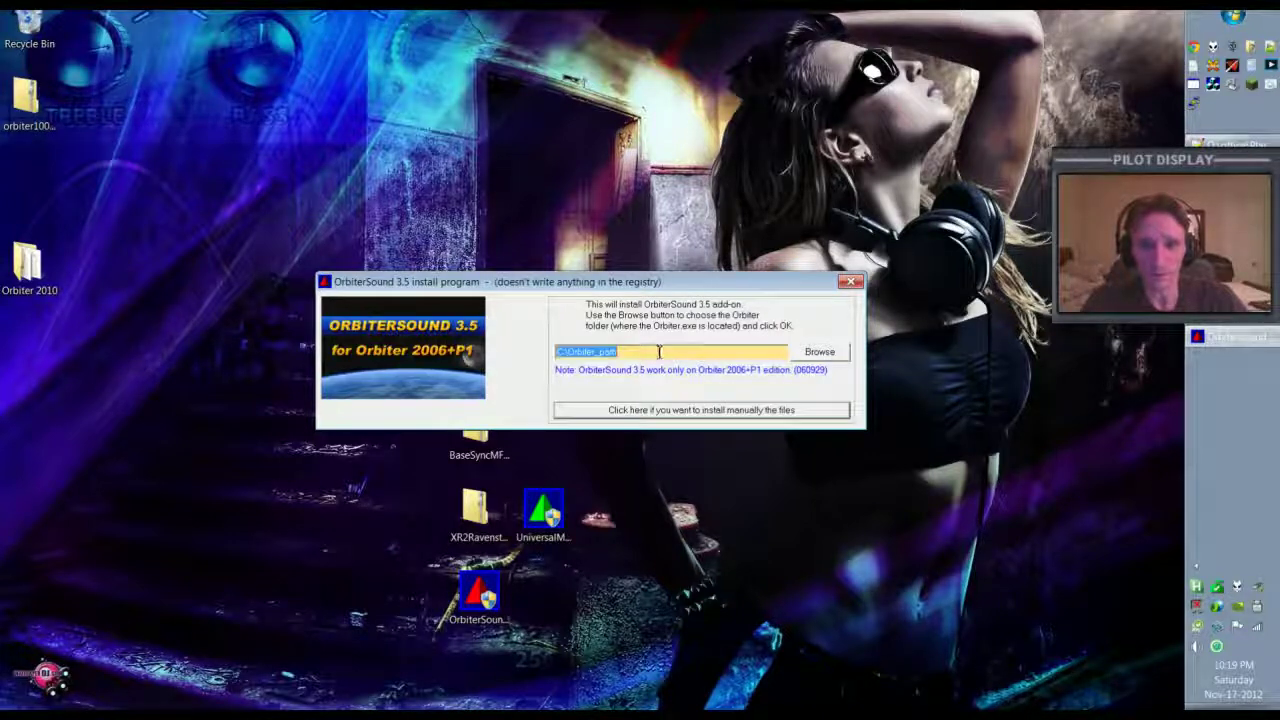
click(836, 358)
drag(700, 340, 710, 380)
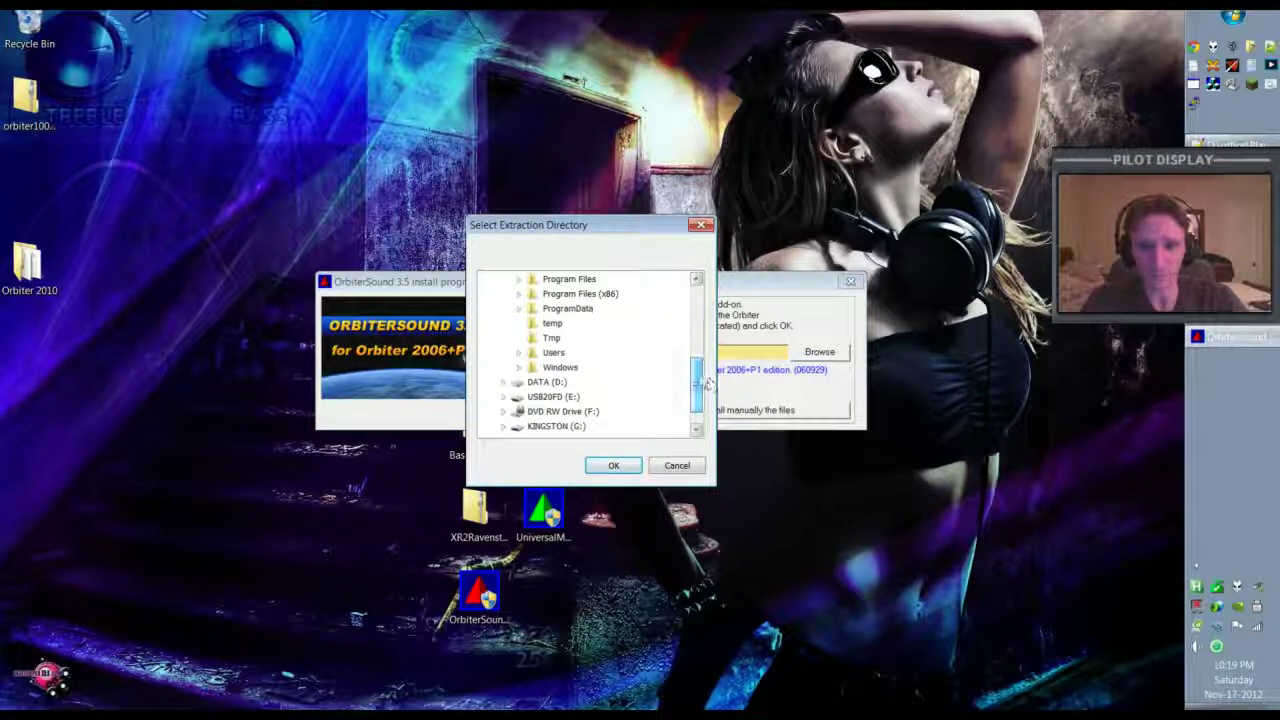
click(519, 352)
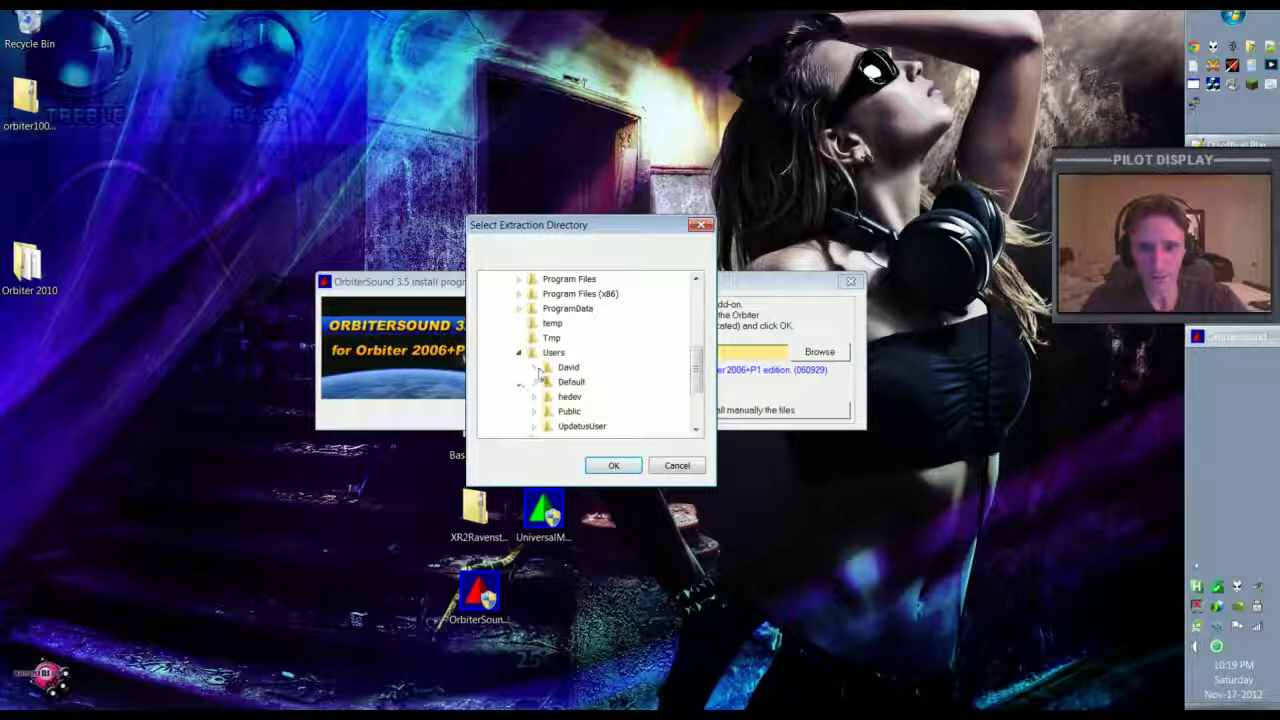
click(534, 368)
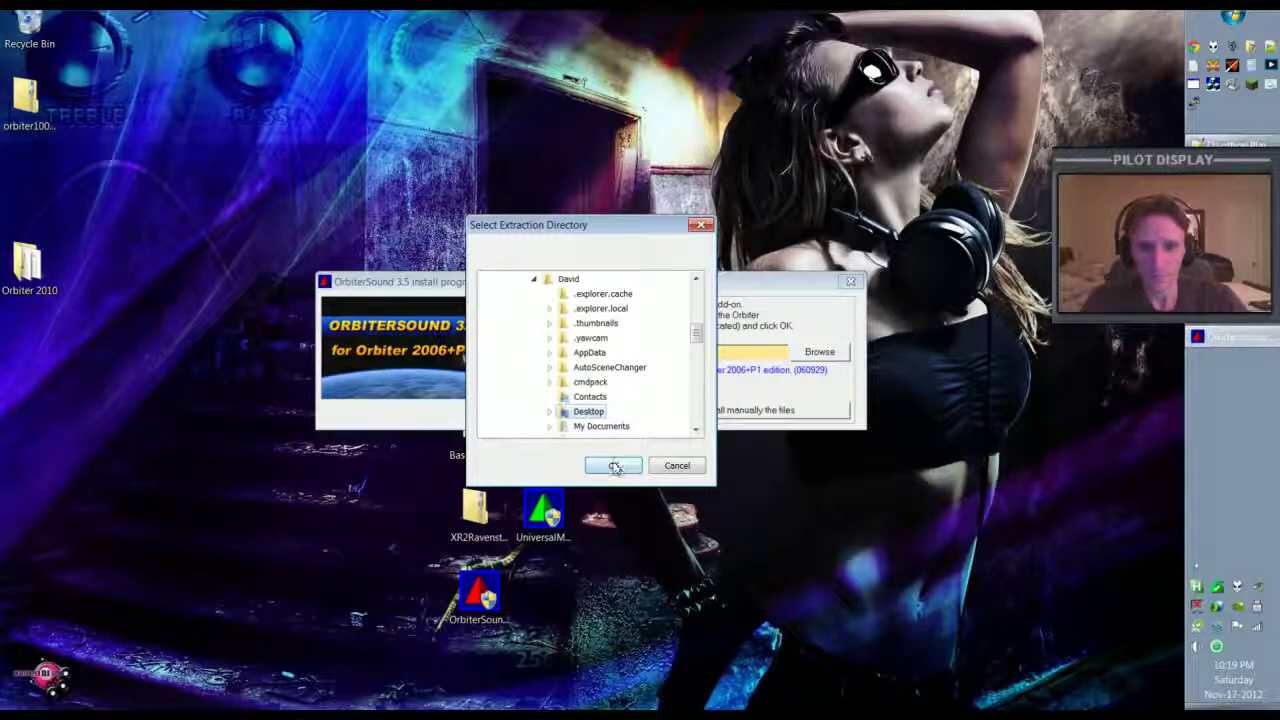
click(550, 412)
click(603, 426)
click(615, 466)
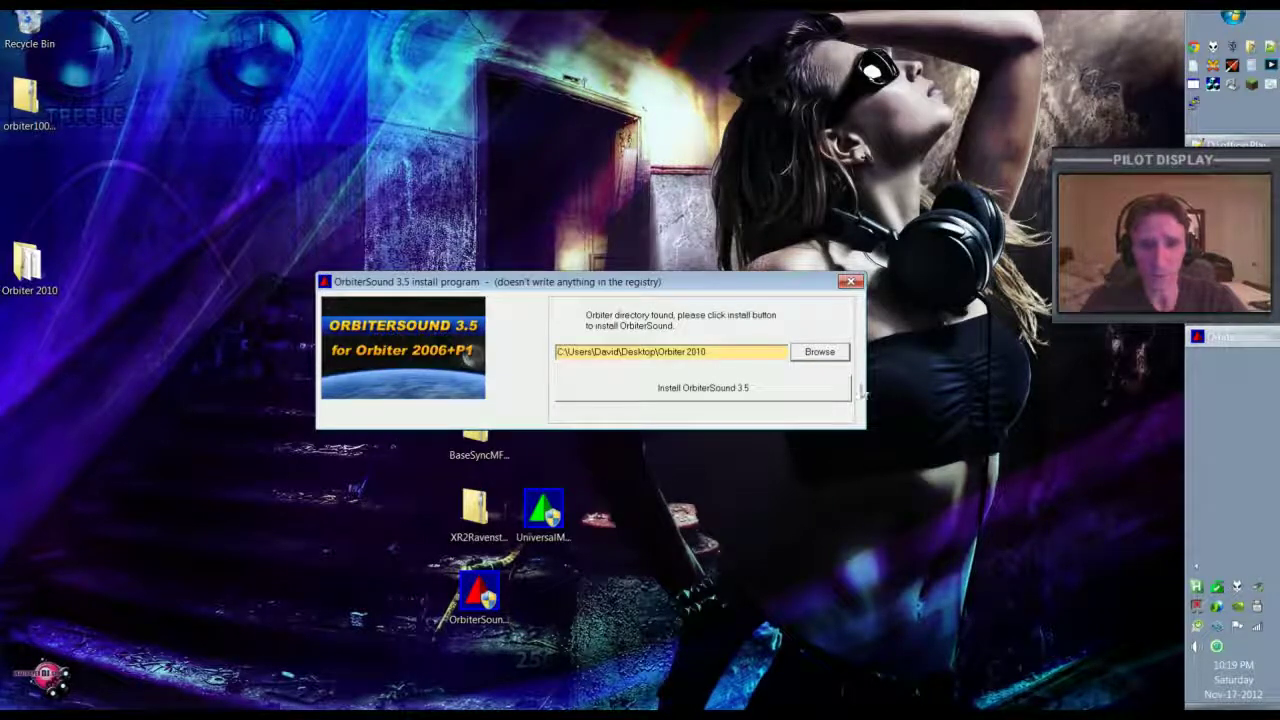
Step: Install OrbiterSound 3.5 with its module activated in Orbiter, and exit the installer
click(704, 394)
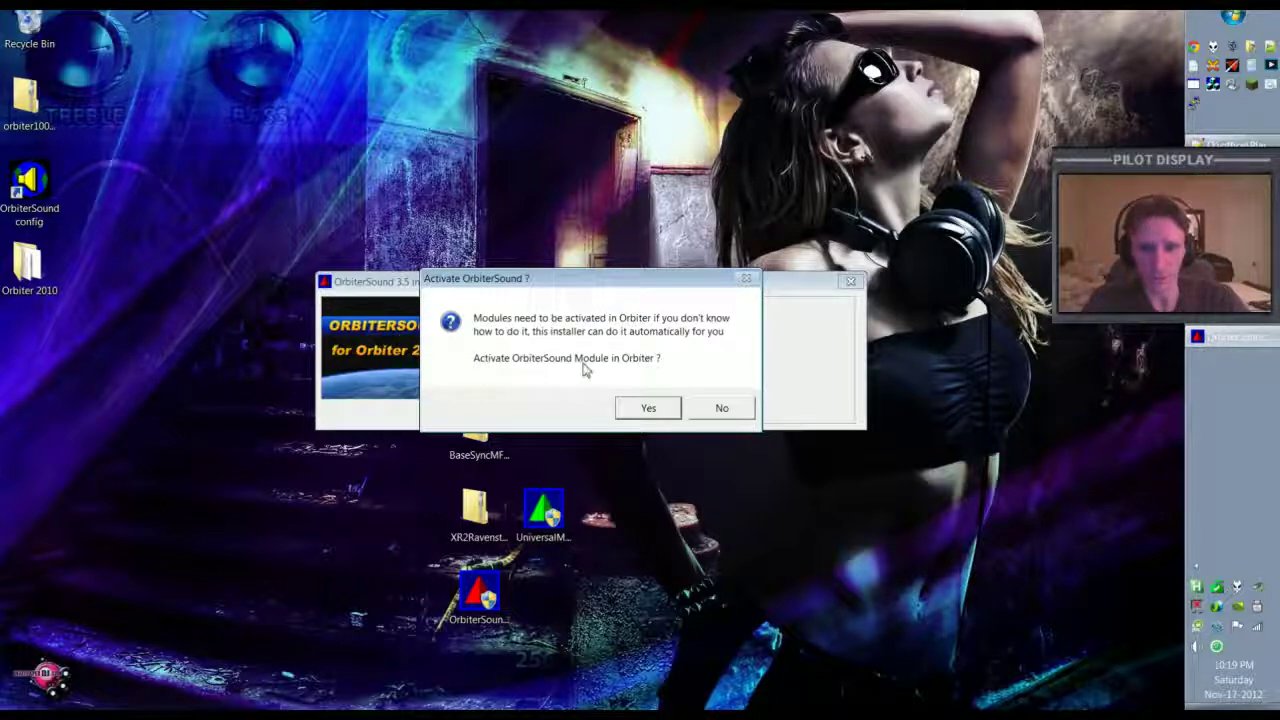
click(652, 414)
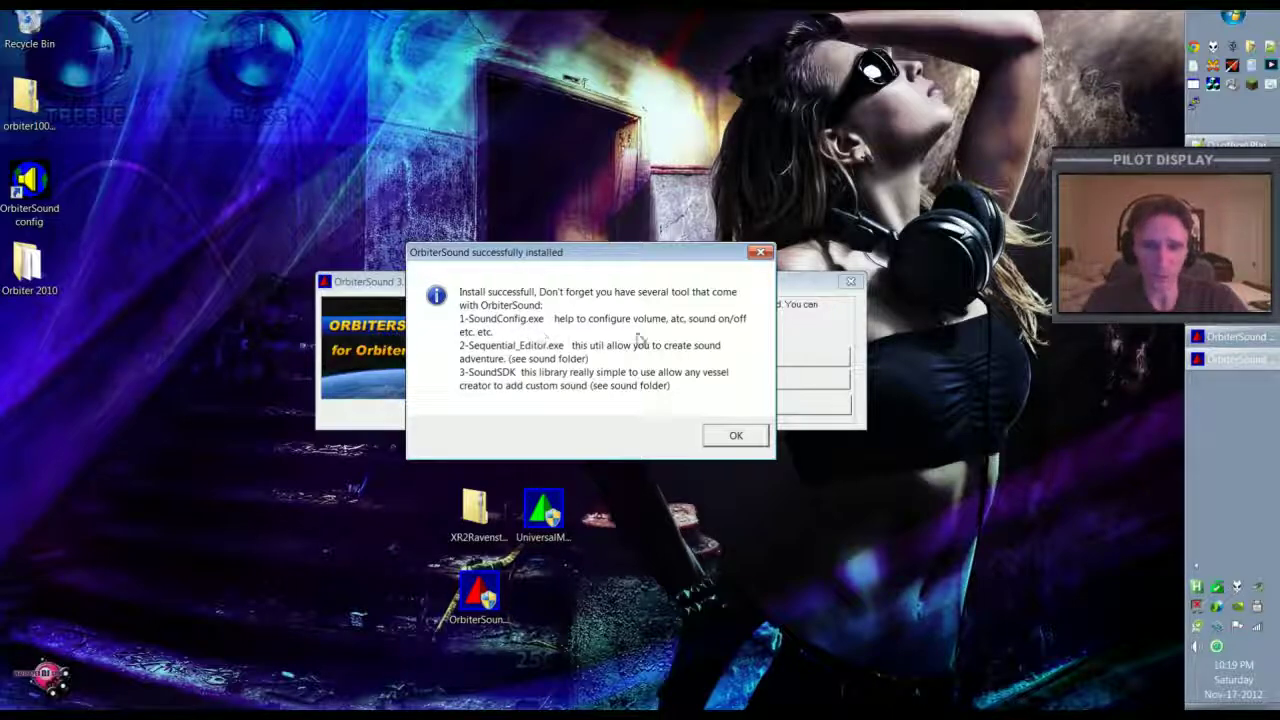
click(736, 436)
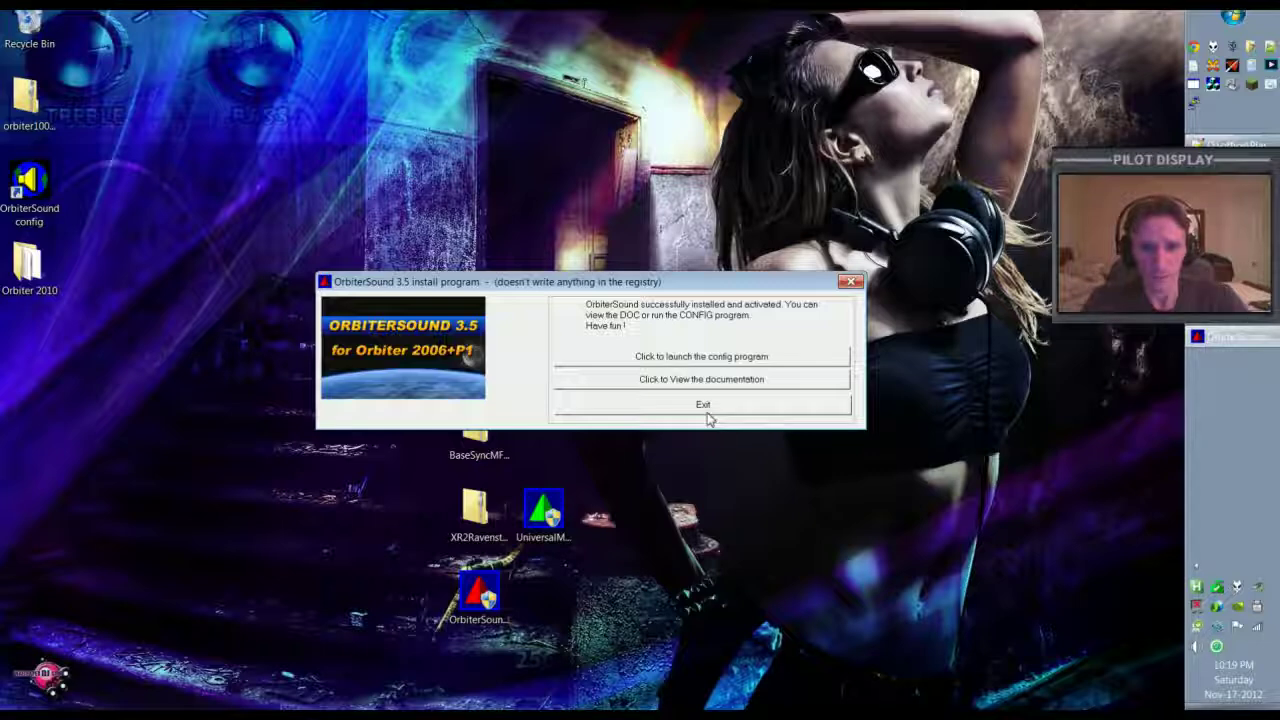
click(704, 408)
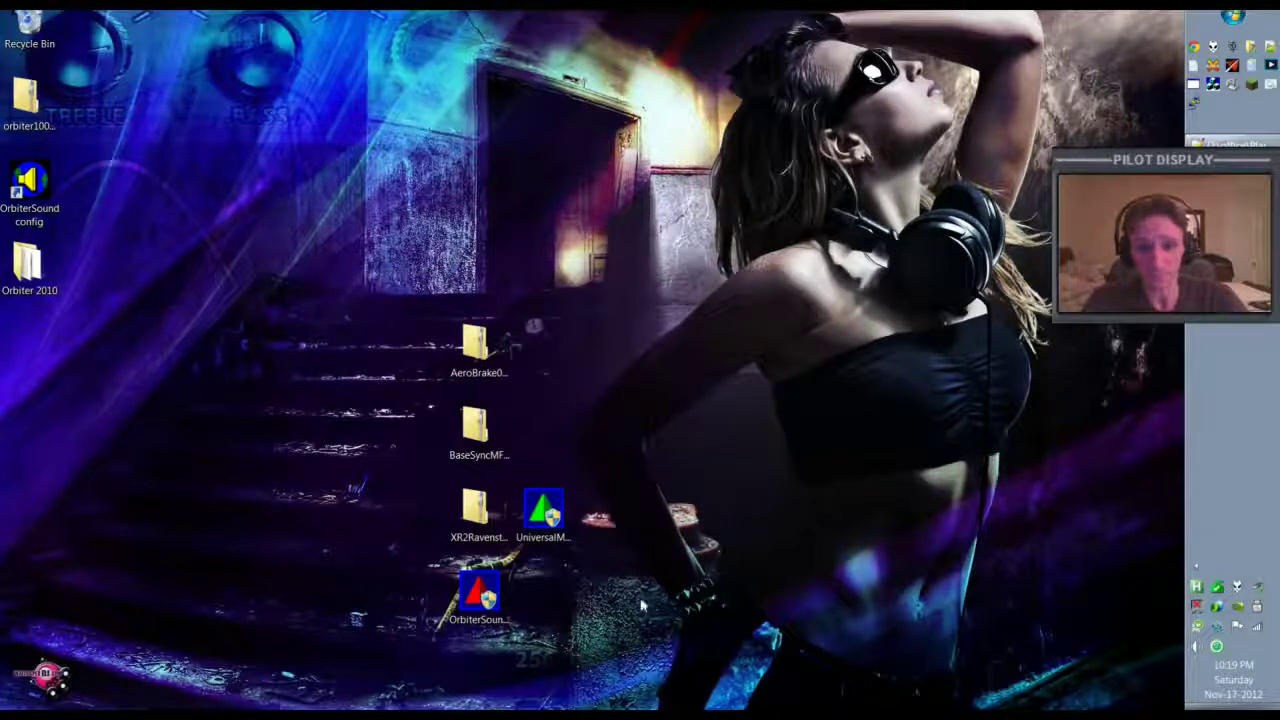
Step: Launch the Universal Mmu 2.0 installer and set its target directory to the Orbiter 2010 folder on the desktop
click(562, 384)
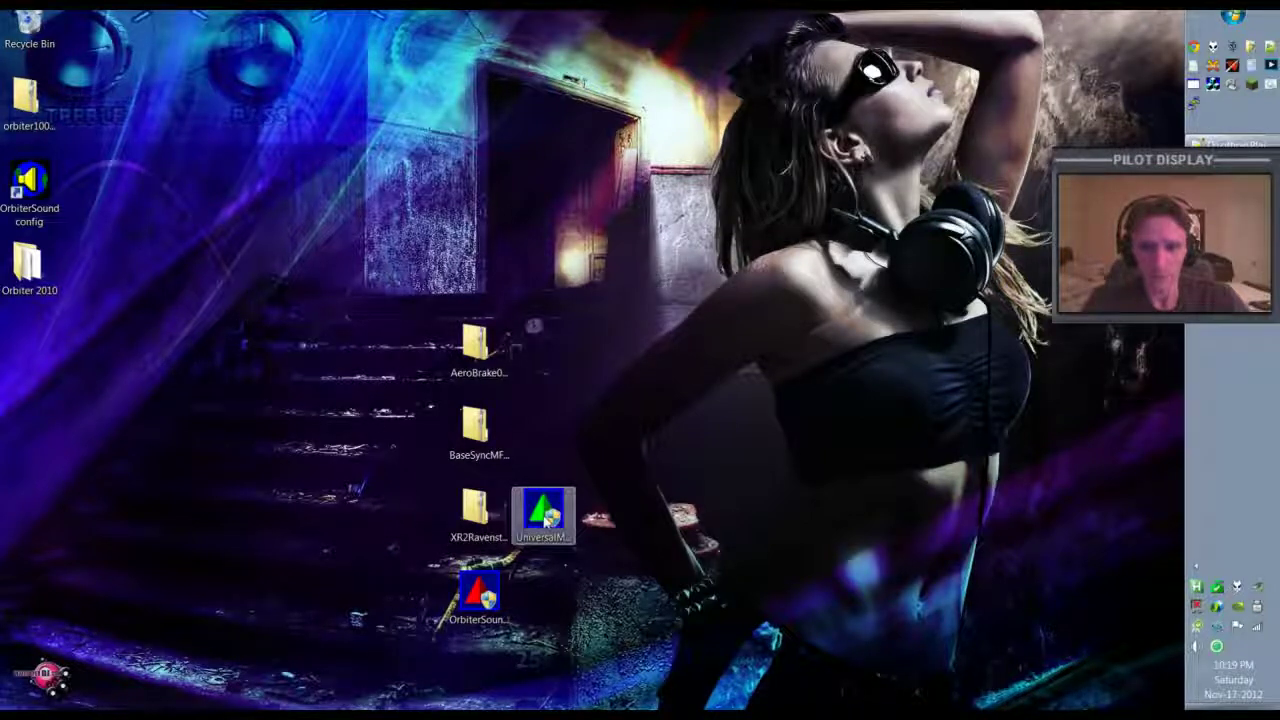
click(545, 515)
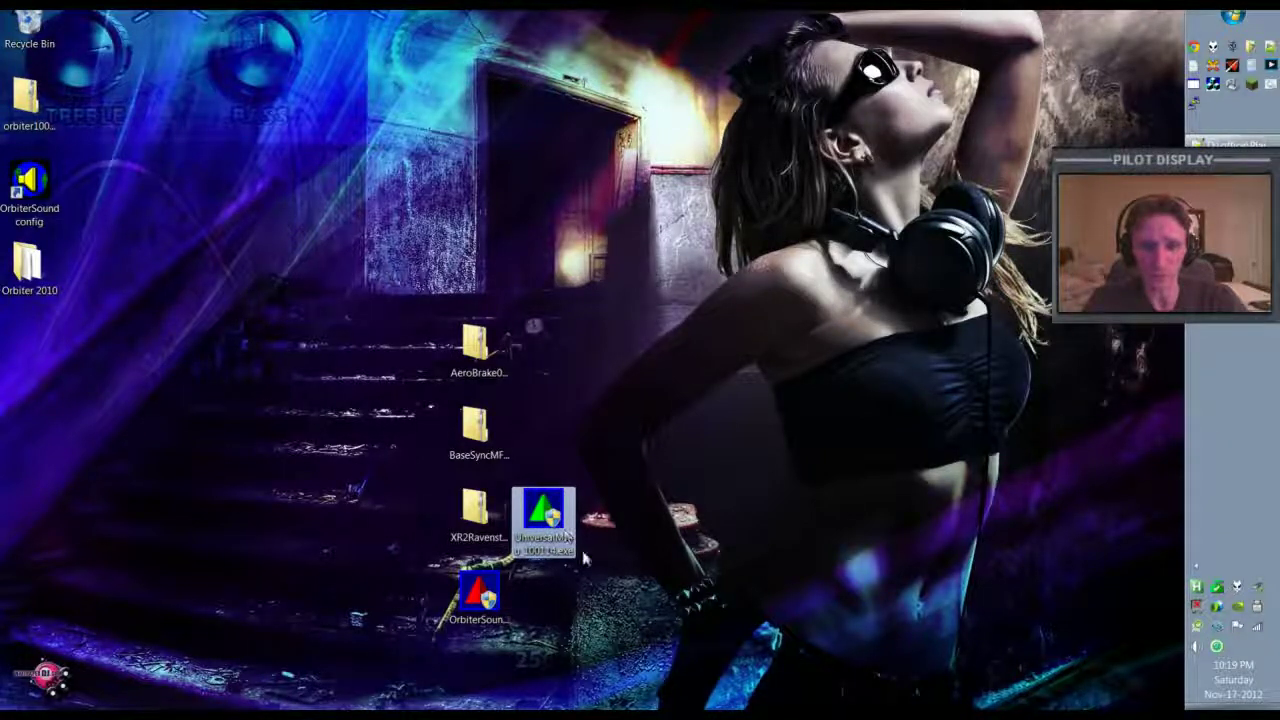
double_click(545, 515)
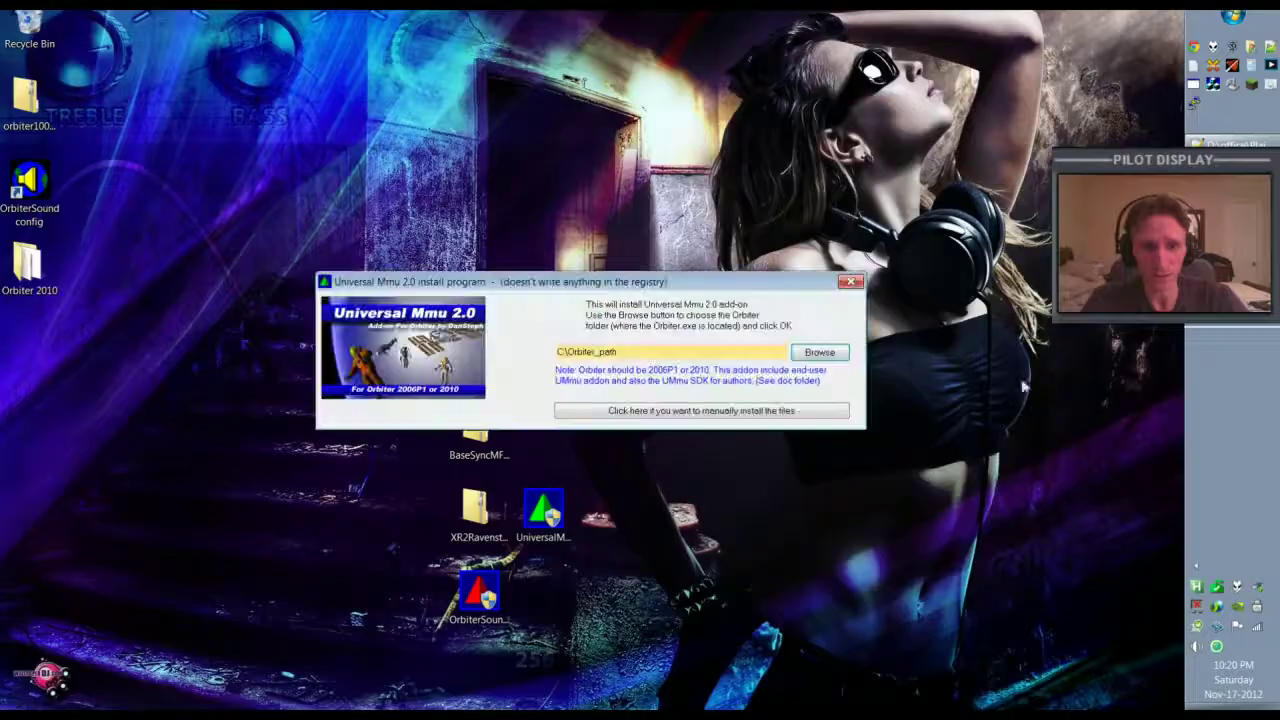
click(817, 353)
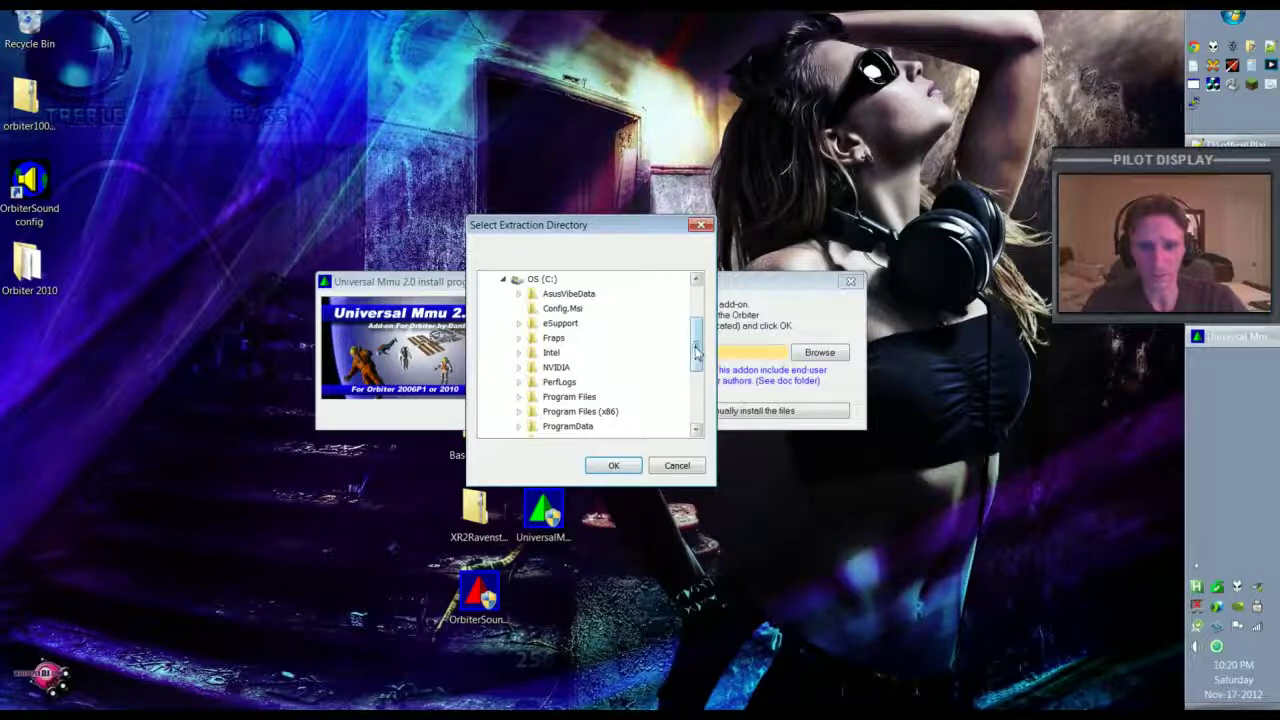
scroll(685, 365, down, 3)
click(519, 323)
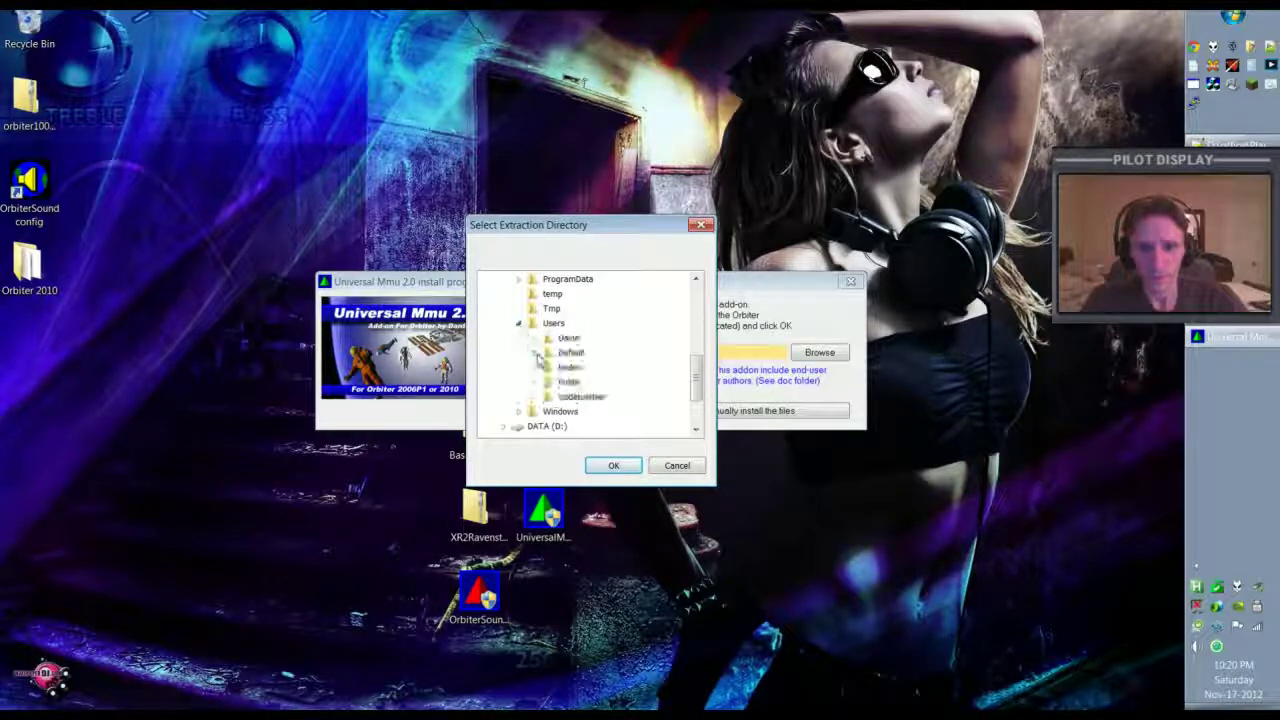
click(533, 338)
click(549, 411)
click(605, 426)
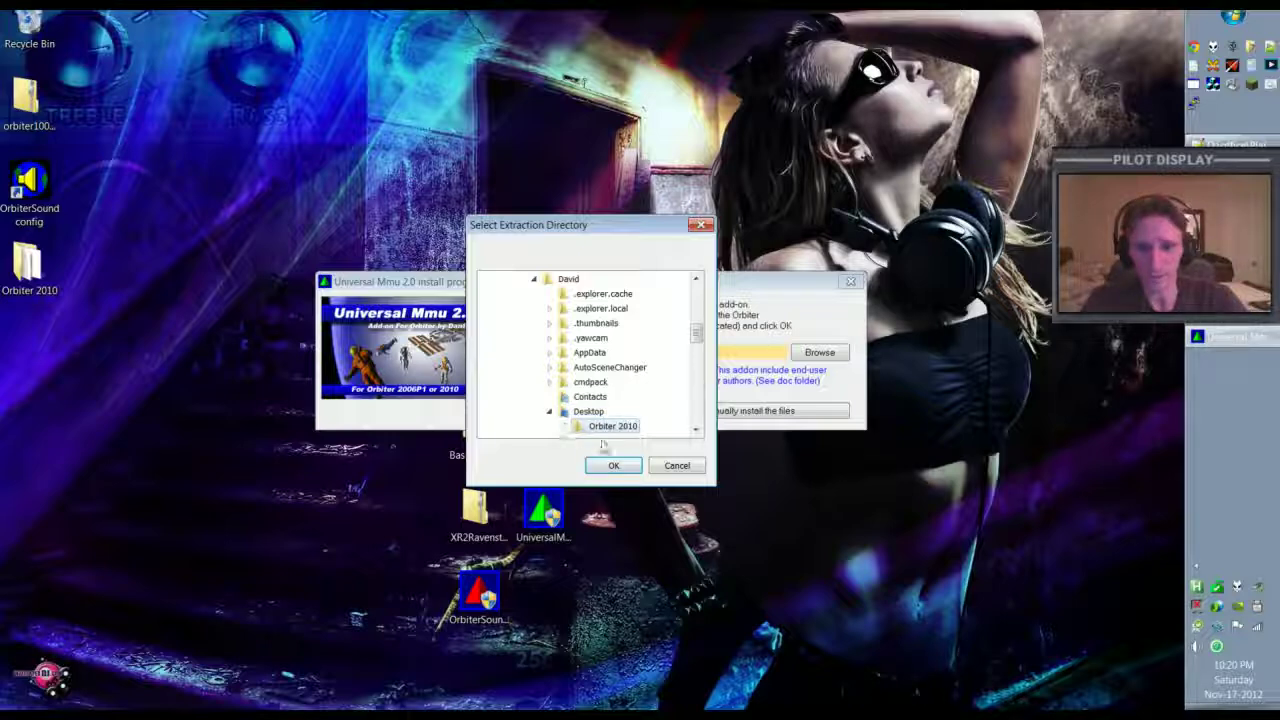
click(612, 466)
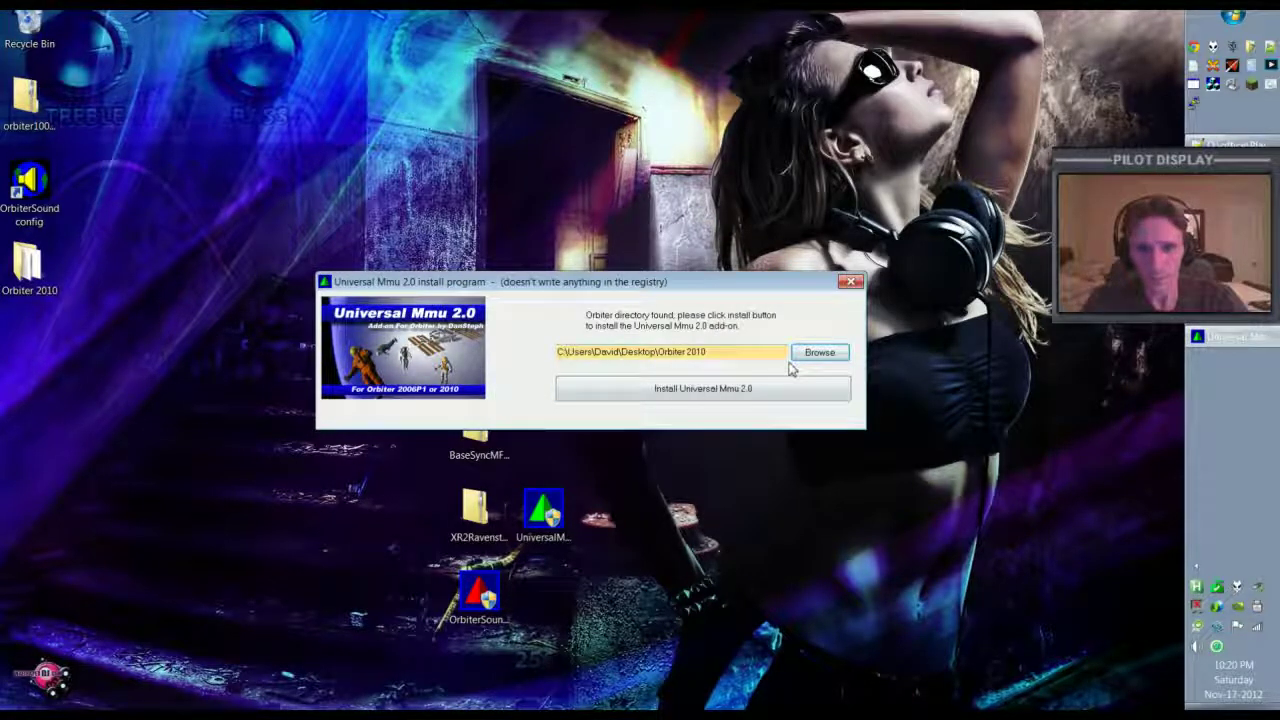
Step: Install Universal Mmu 2.0, open the UMmu patch utility, and exit it and the installer without patching any modules
click(774, 392)
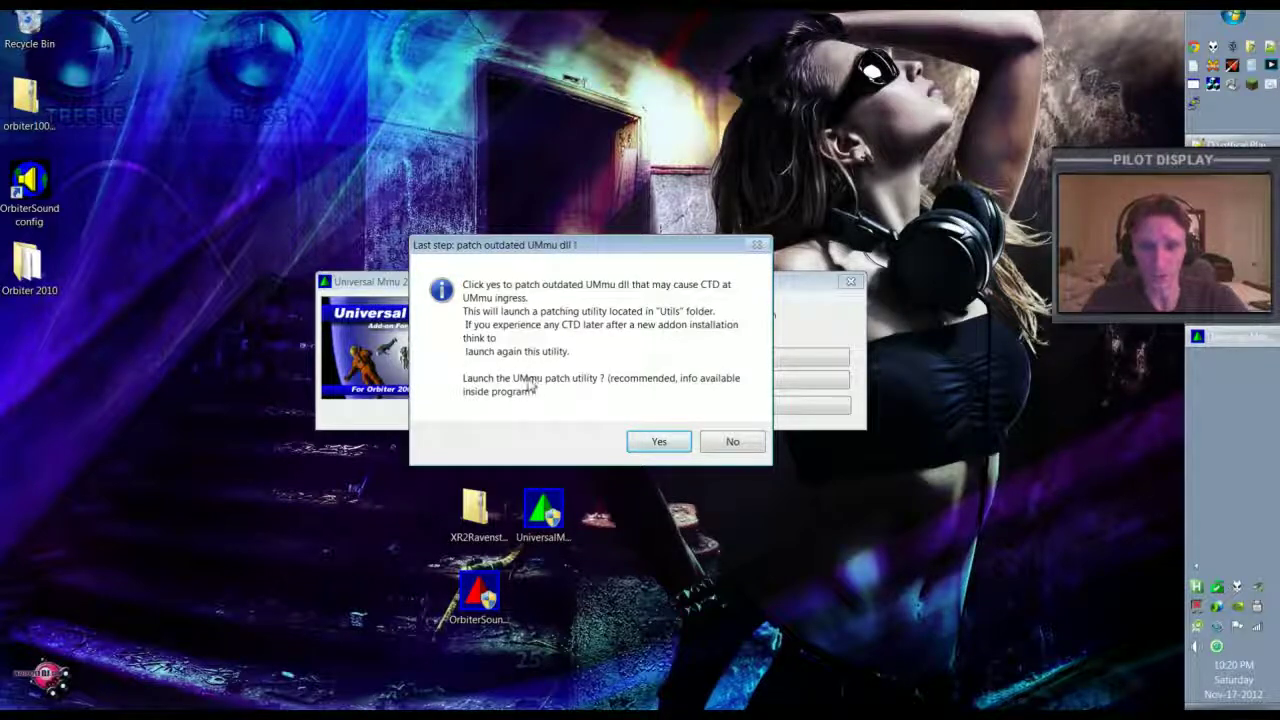
click(678, 447)
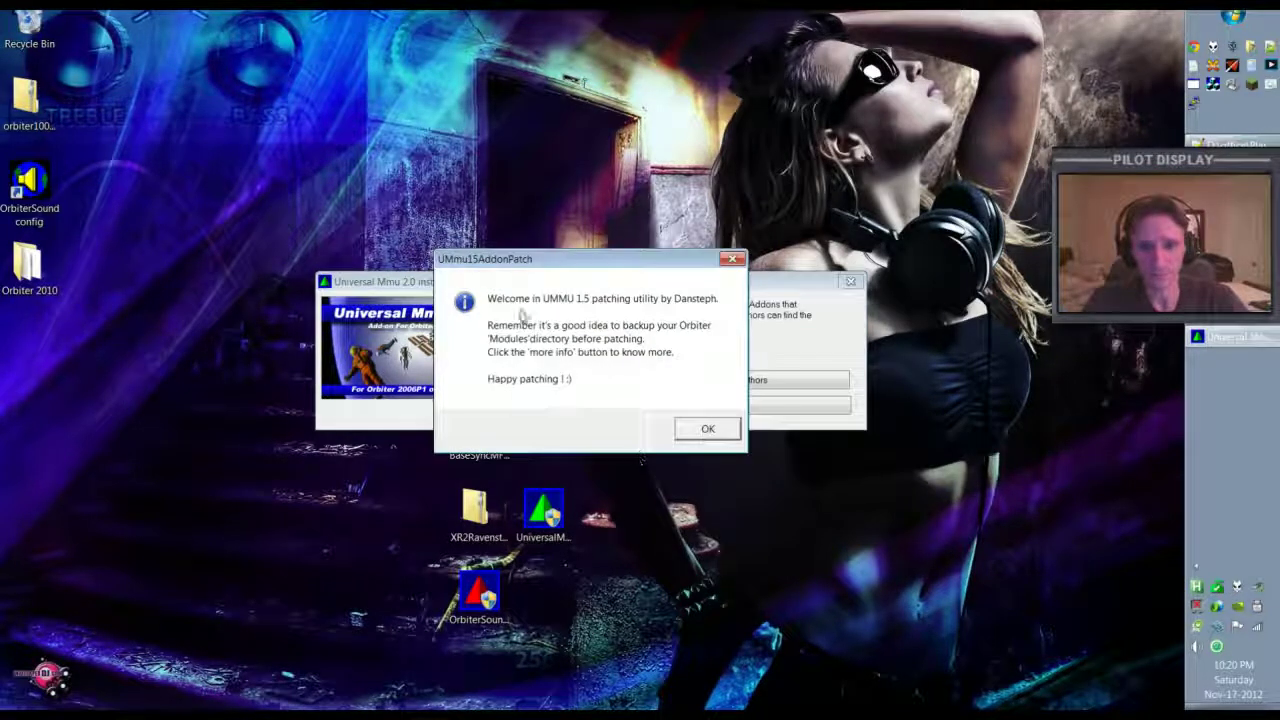
click(712, 432)
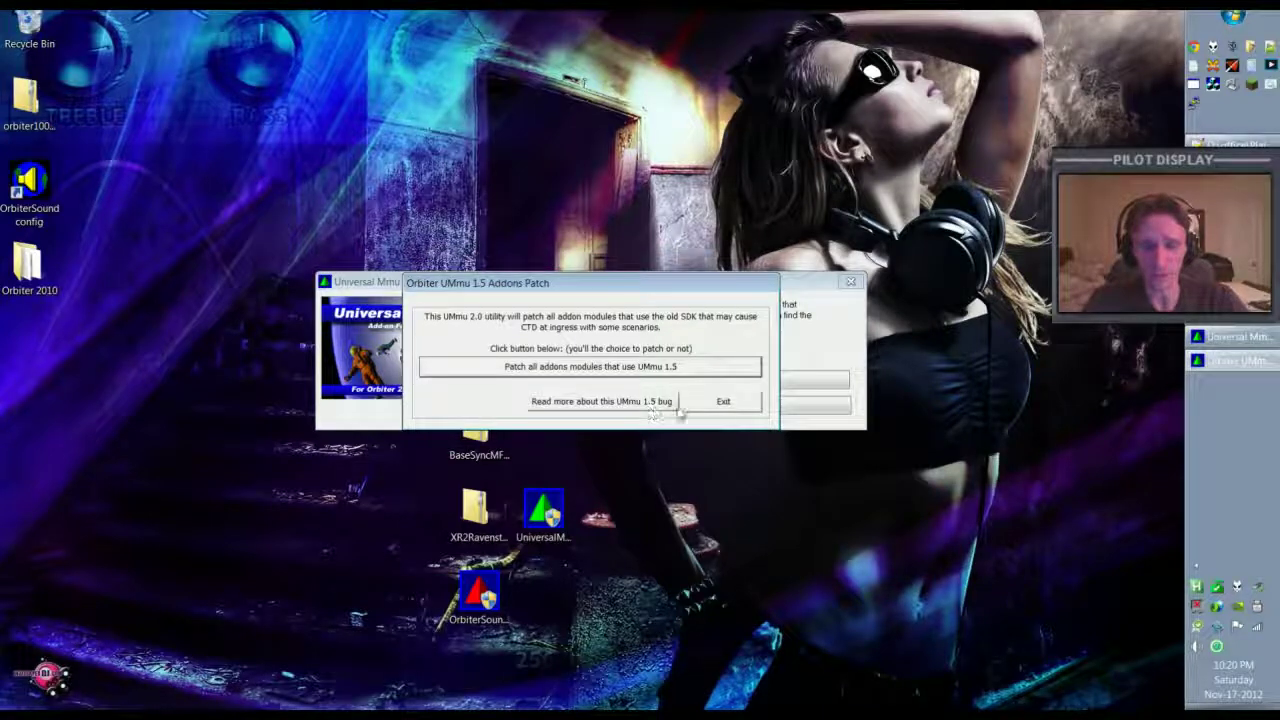
click(730, 405)
click(749, 413)
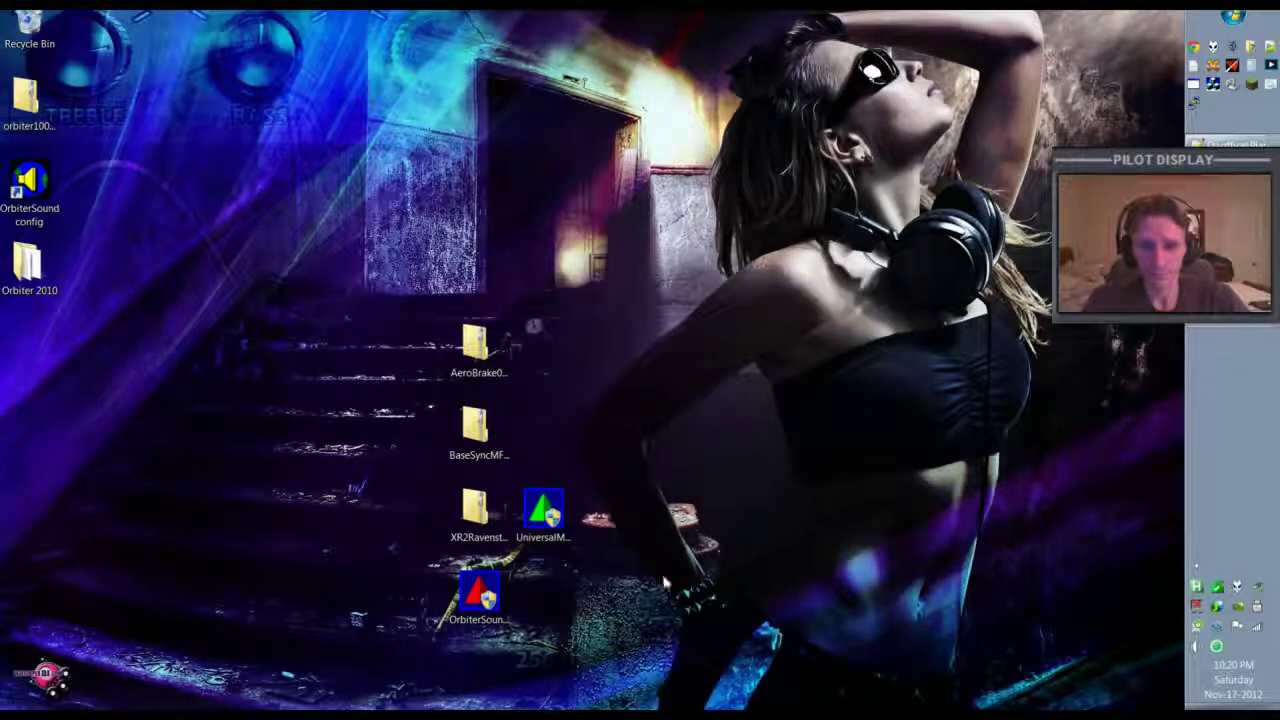
click(632, 384)
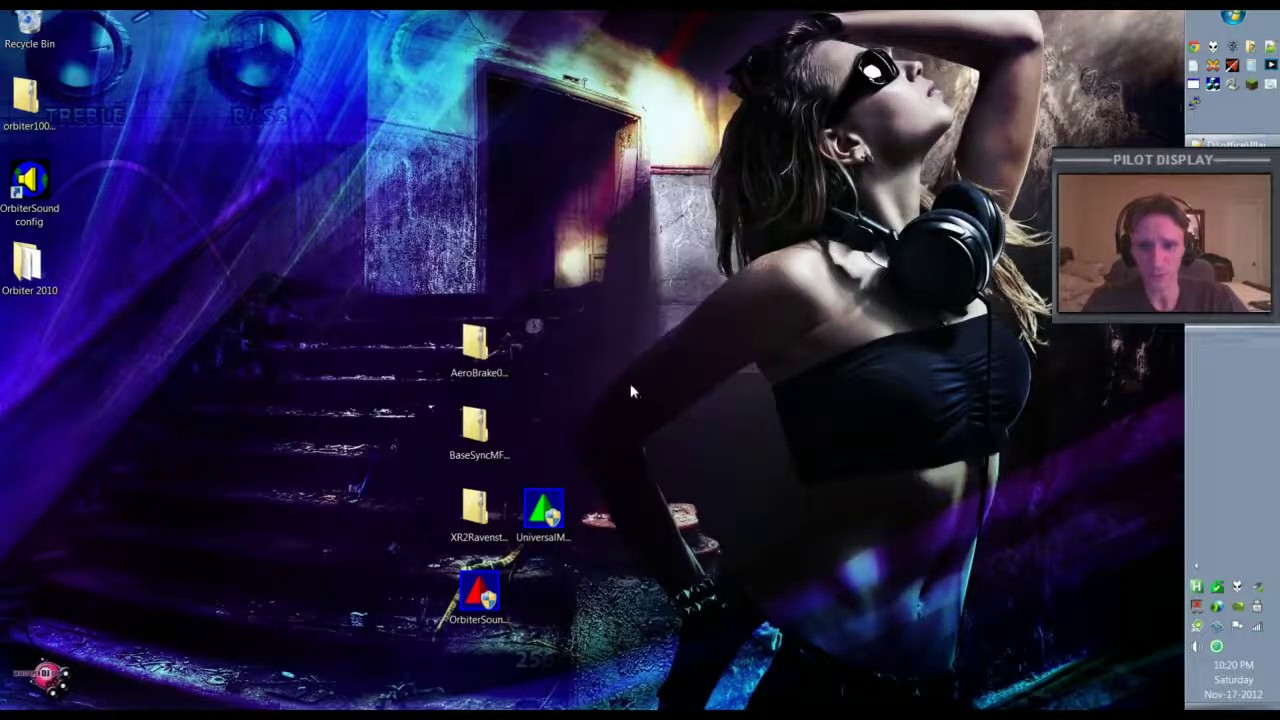
Step: Open the XR2Ravenstar-1.5.zip archive from the desktop in 7-Zip and select all its folders, from Config to Textures
click(488, 550)
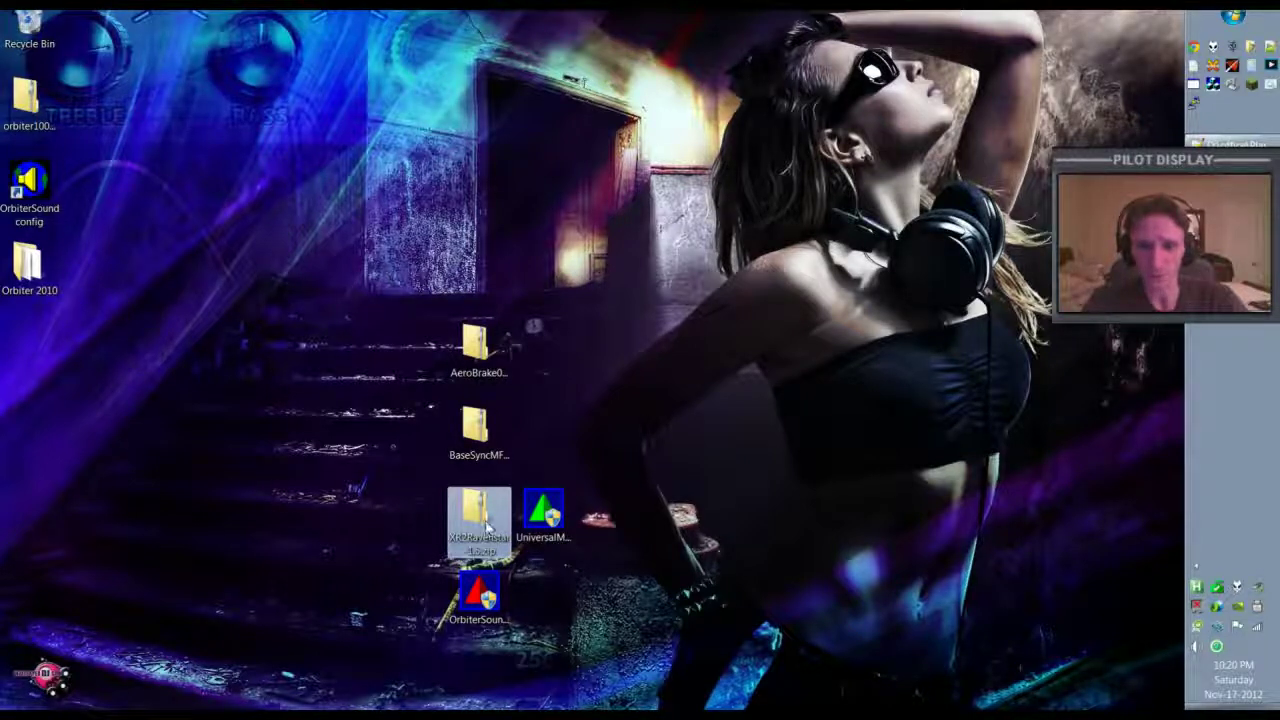
right_click(484, 514)
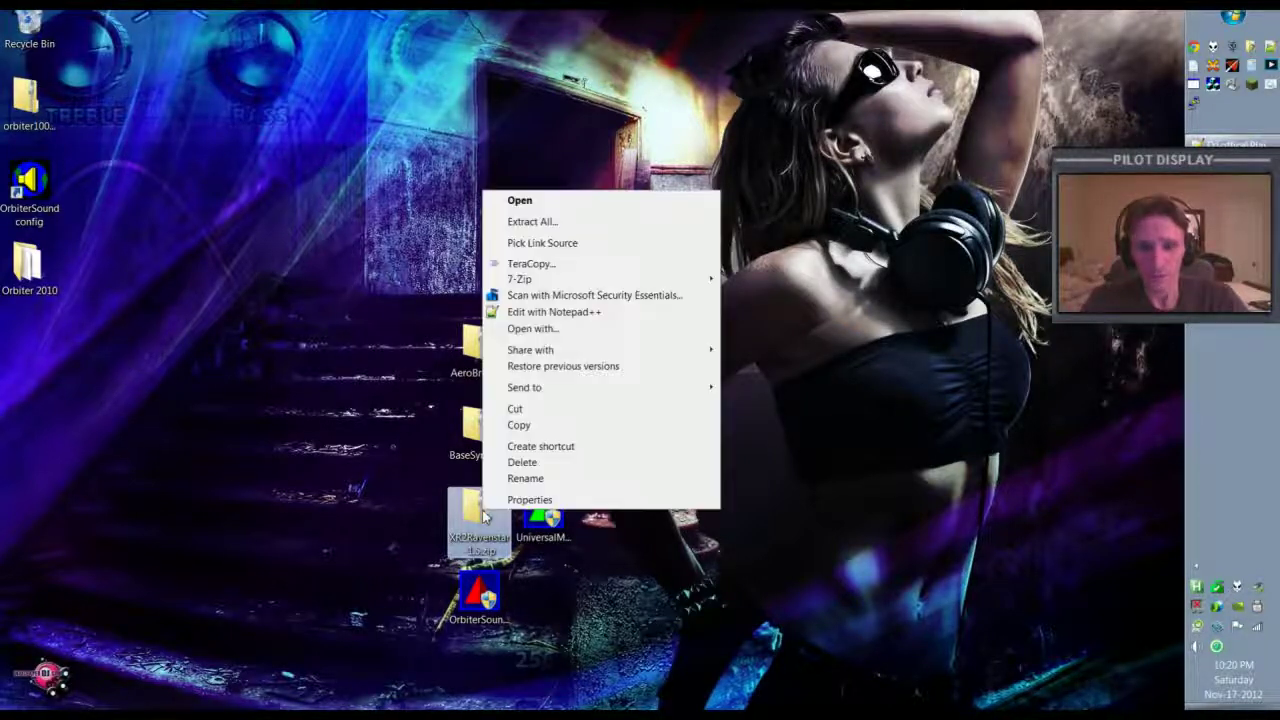
click(478, 520)
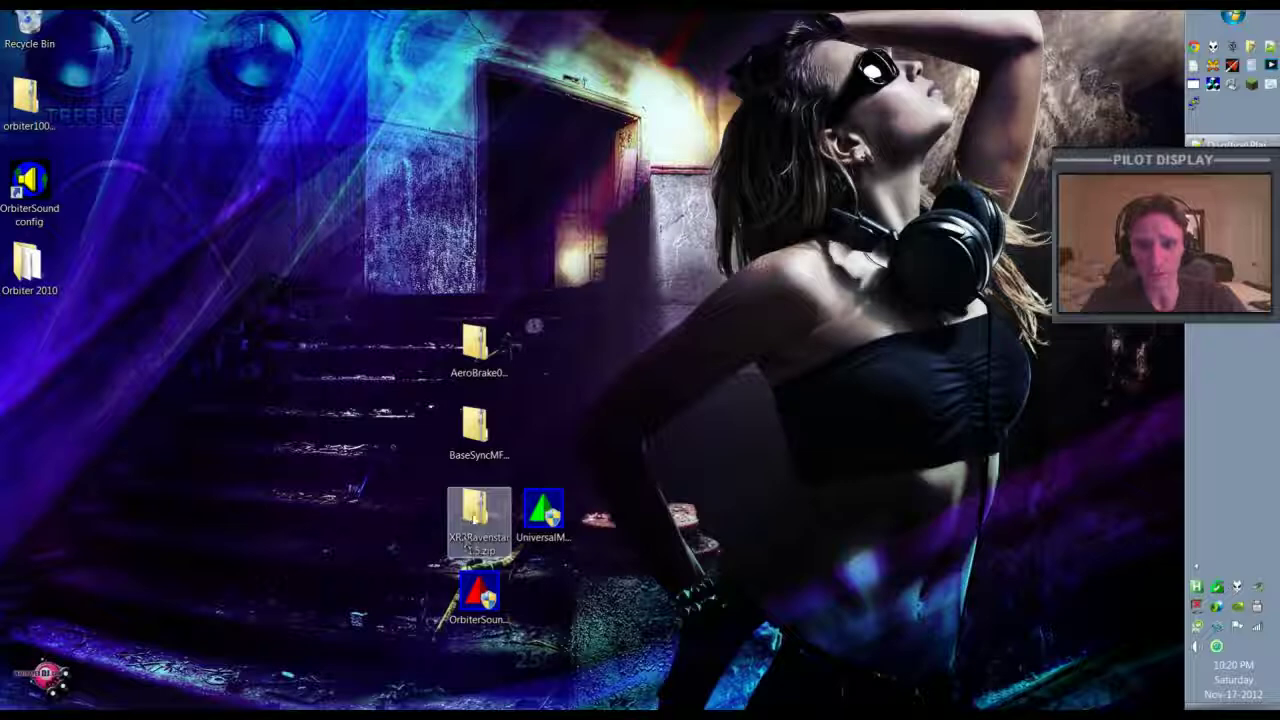
right_click(472, 513)
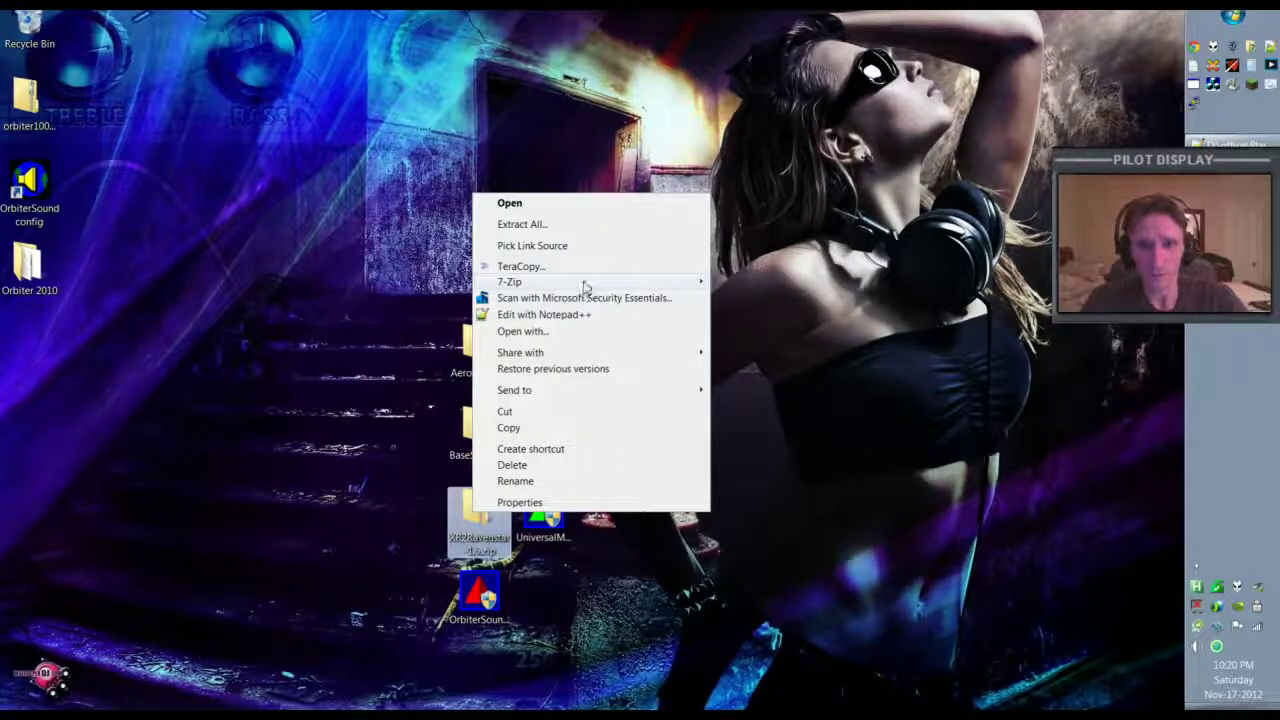
mouse_move(586, 284)
click(768, 282)
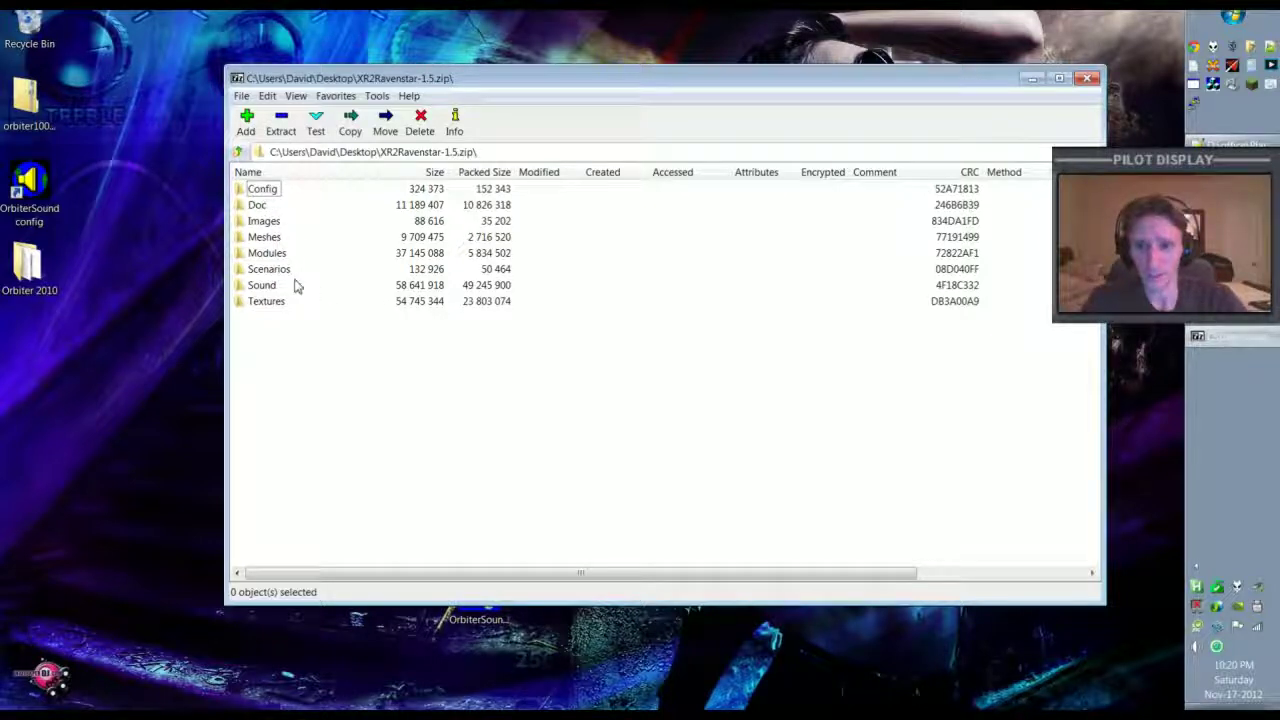
click(263, 190)
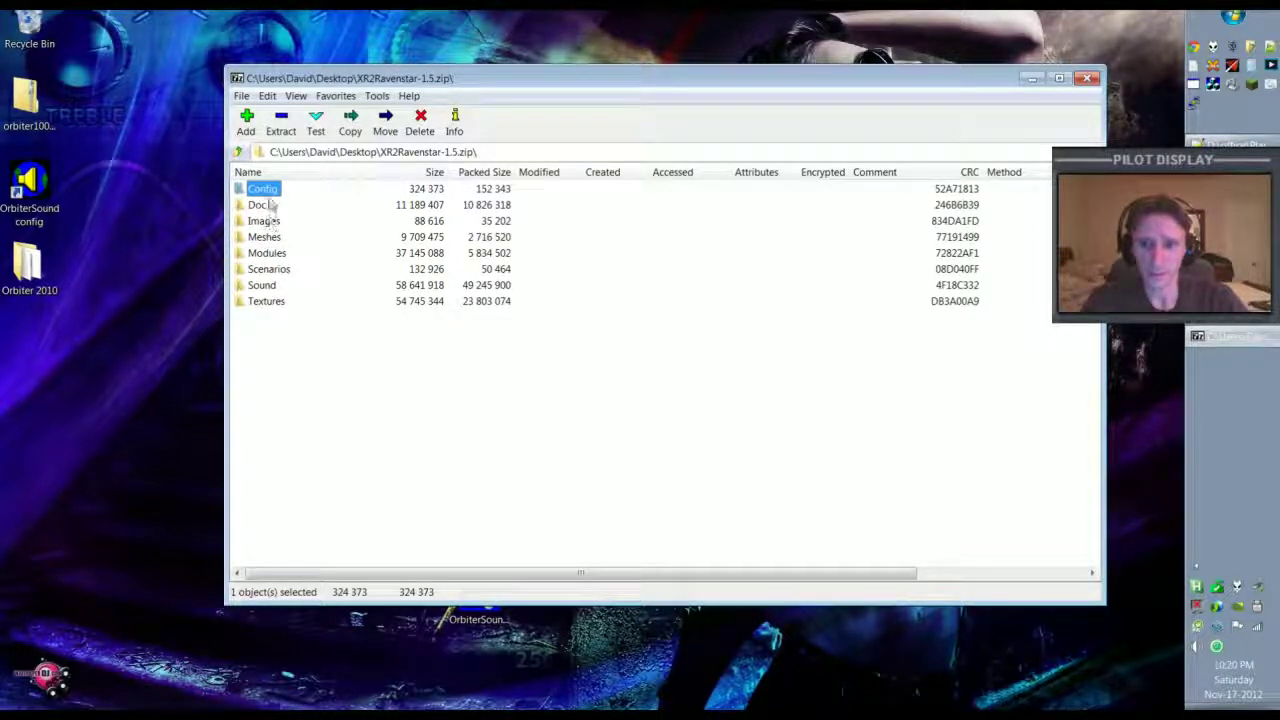
shift+click(270, 301)
click(323, 348)
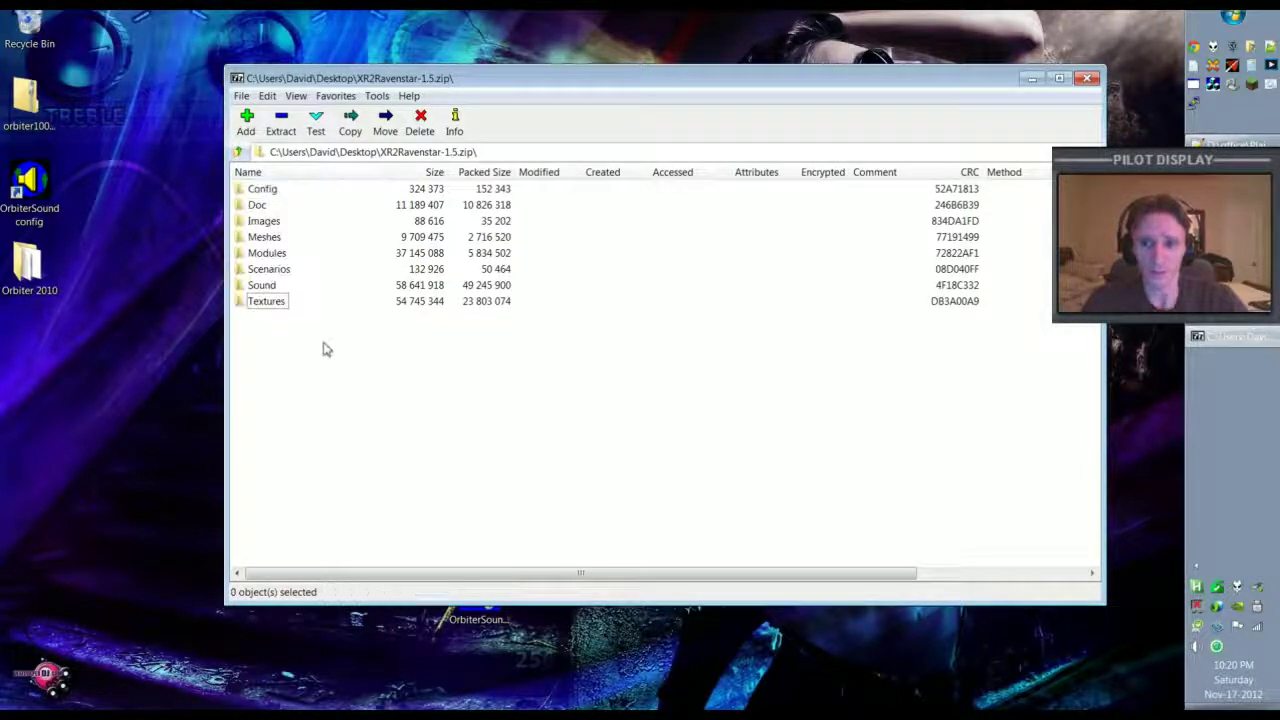
drag(318, 356, 262, 178)
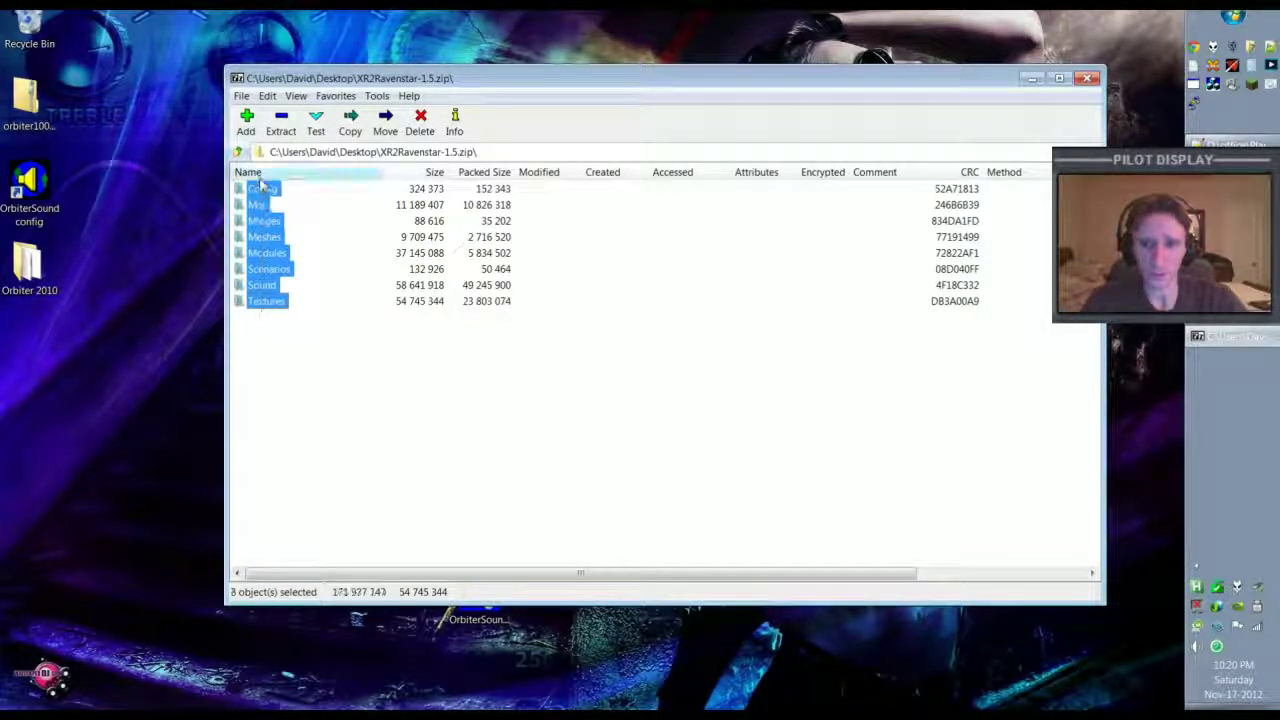
Step: Extract the selected XR2 Ravenstar folders into the Orbiter 2010 folder on the desktop and close the archive
click(286, 130)
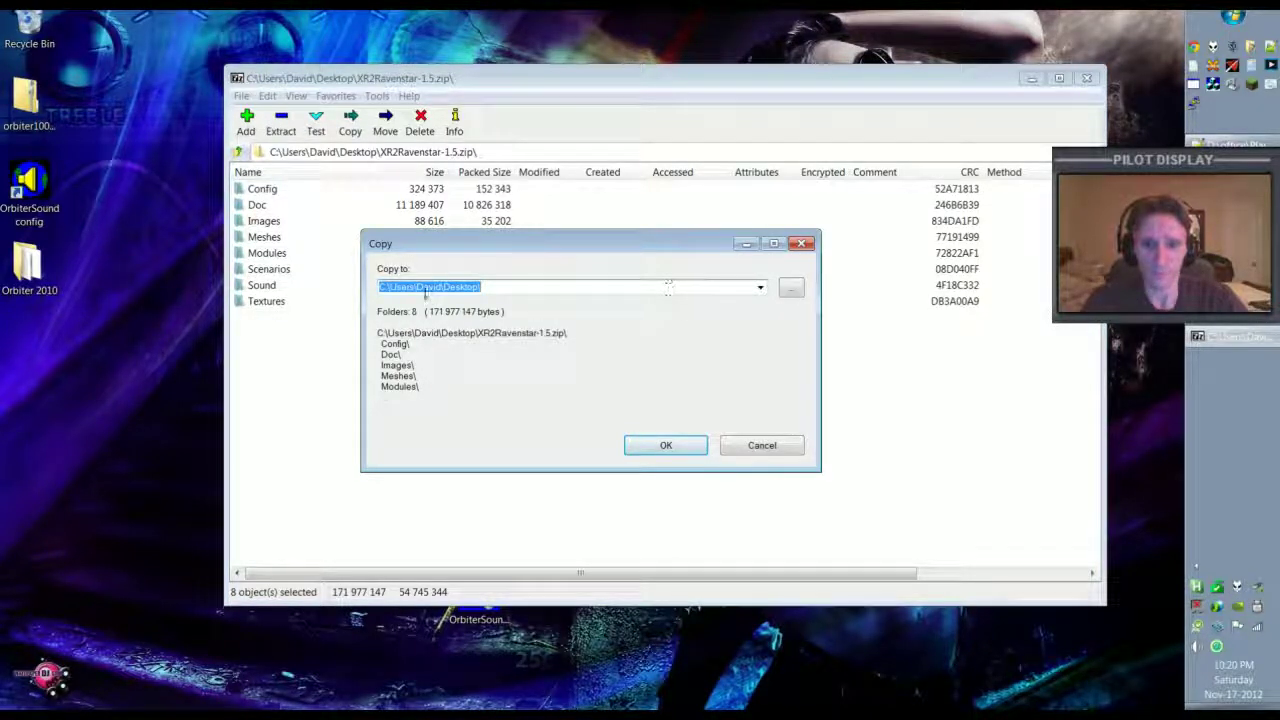
click(791, 288)
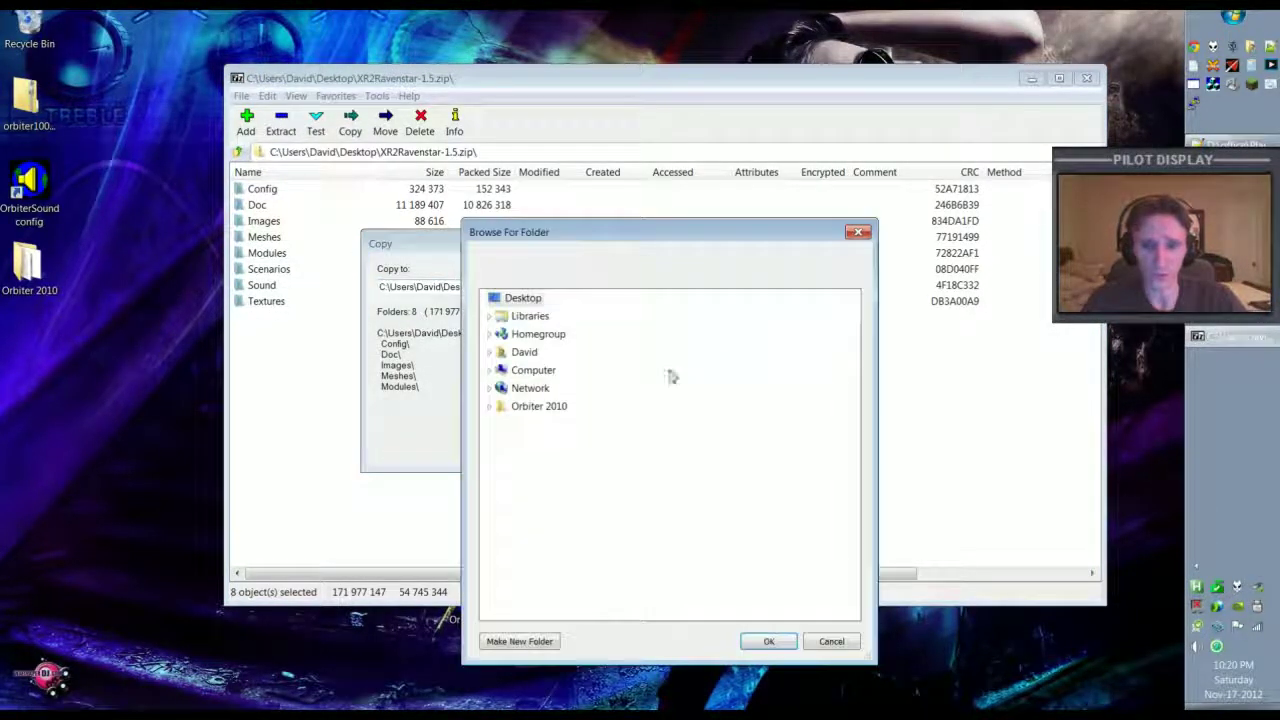
click(525, 407)
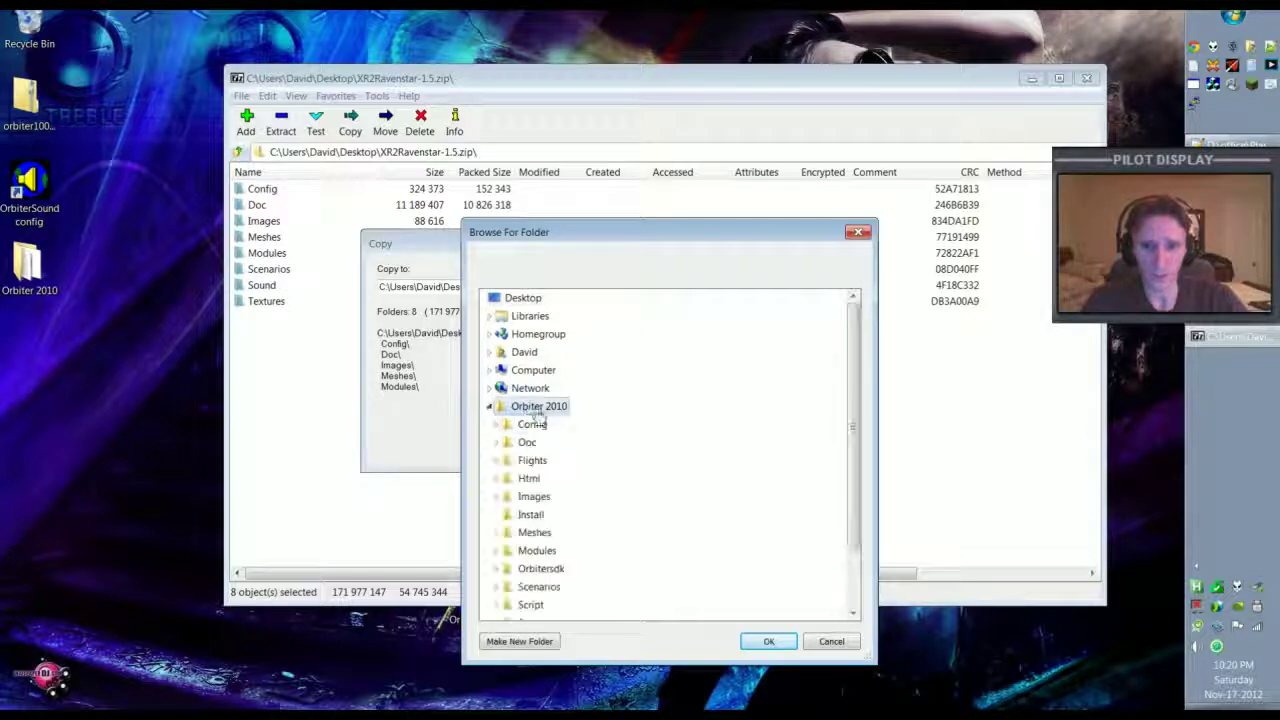
click(768, 641)
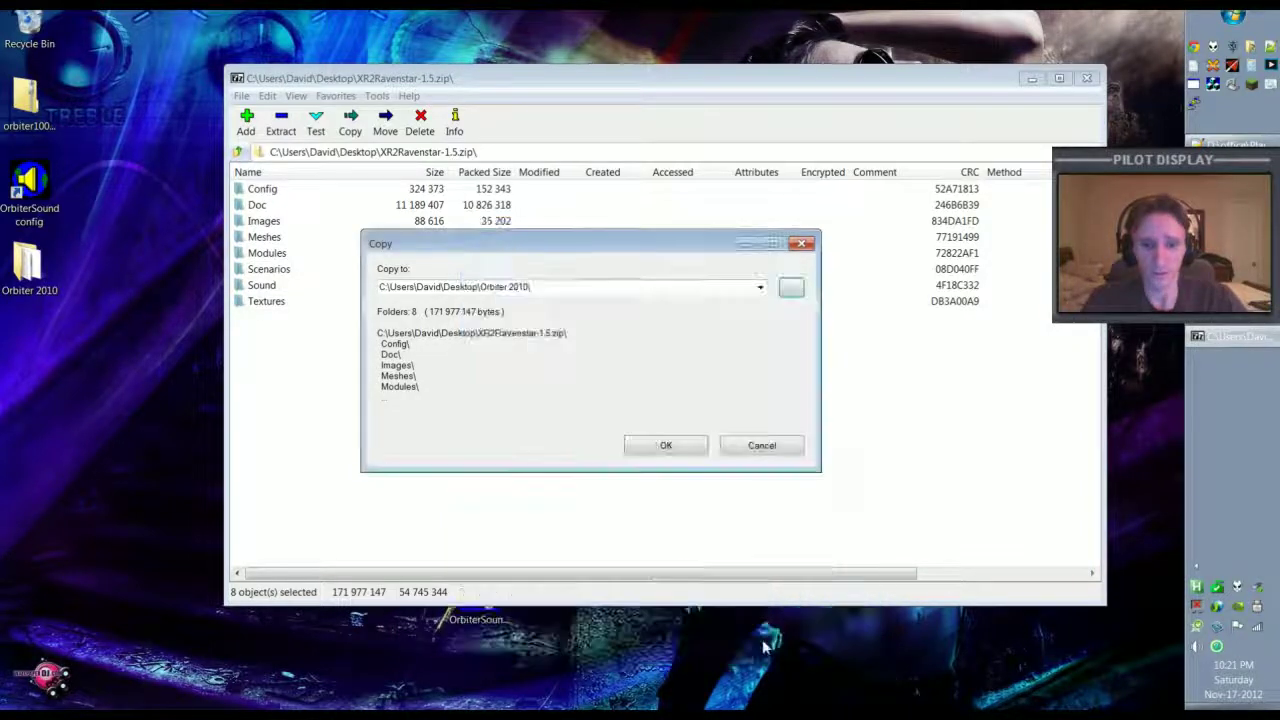
click(666, 449)
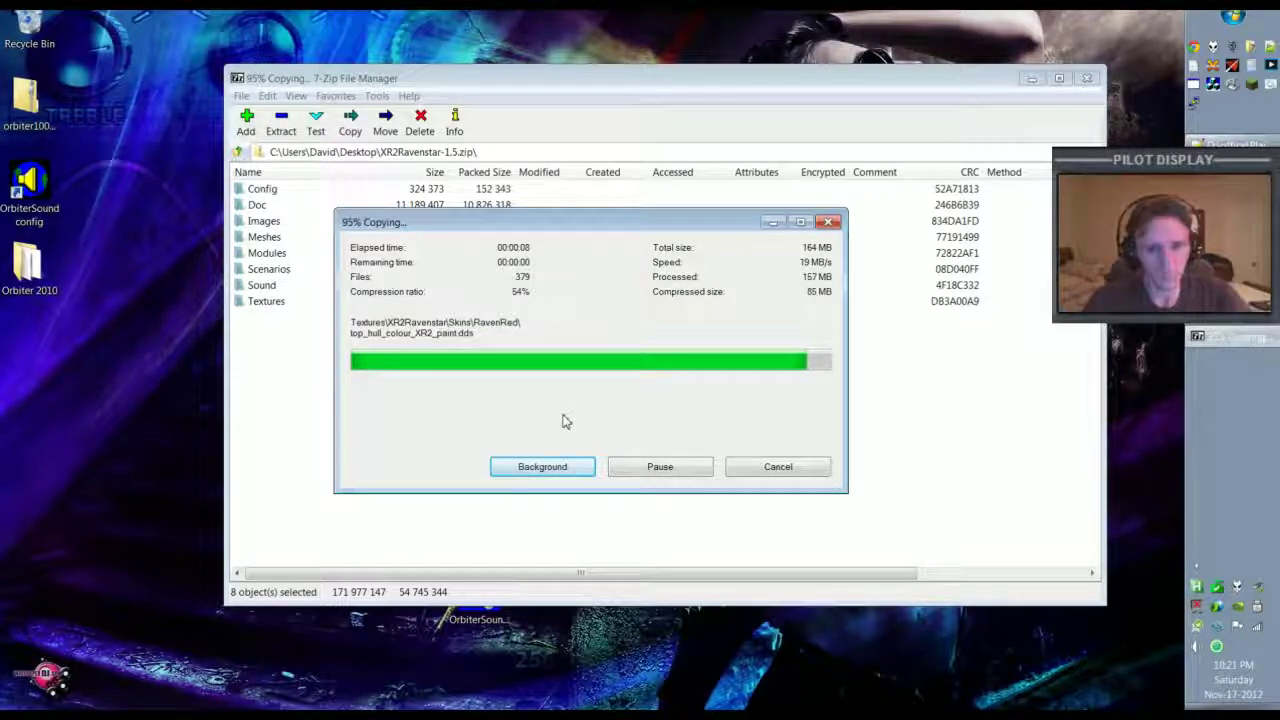
click(1088, 79)
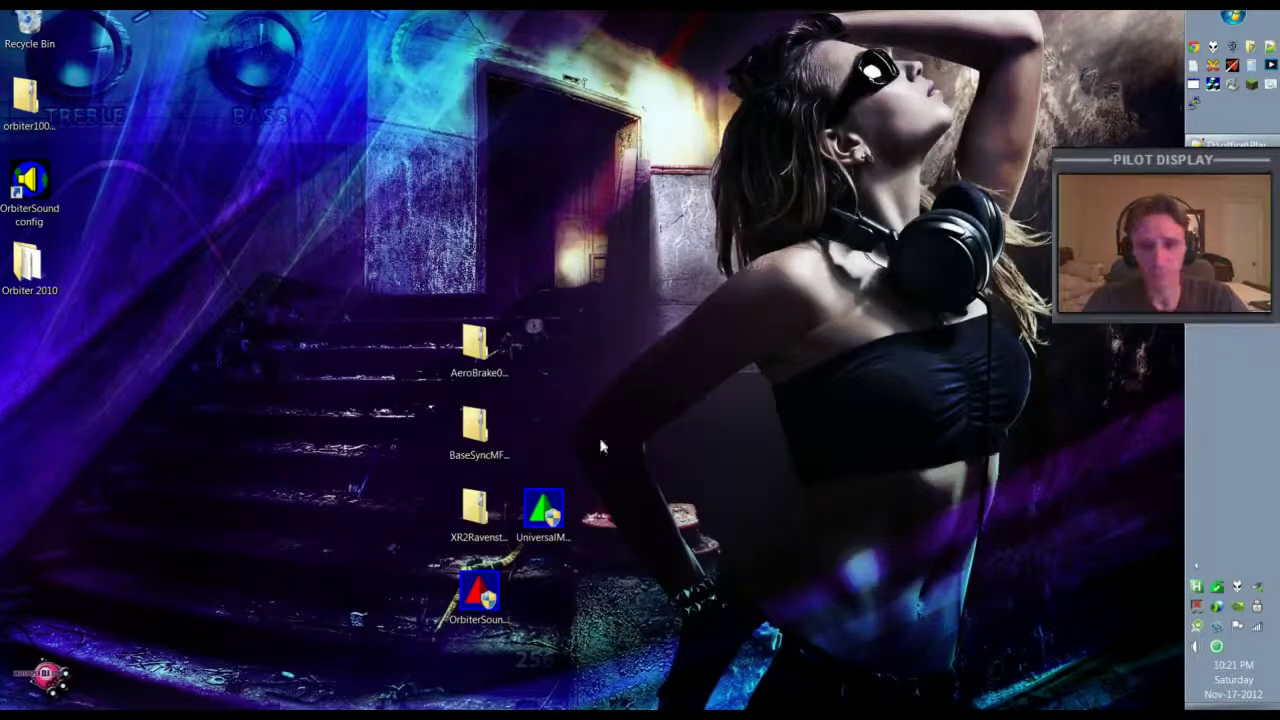
Step: Launch orbiter.exe from the desktop's Orbiter 2010 folder and show the list of plugin modules
double_click(35, 272)
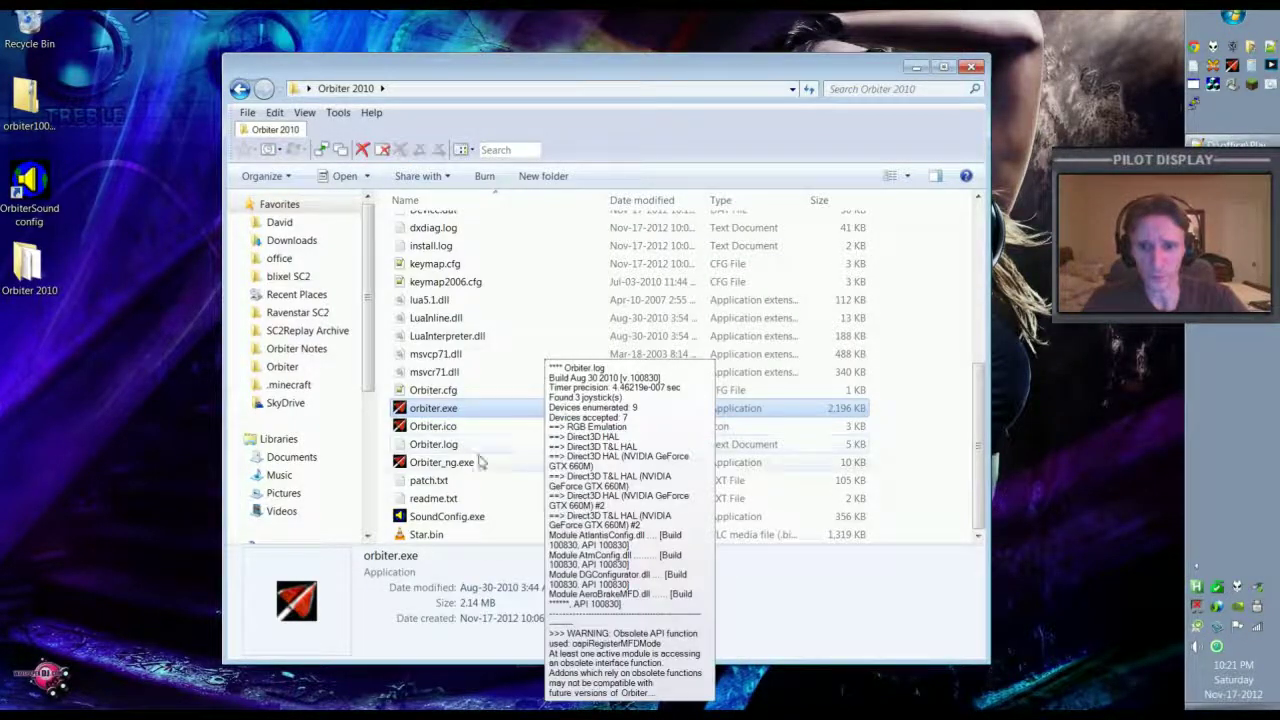
double_click(418, 410)
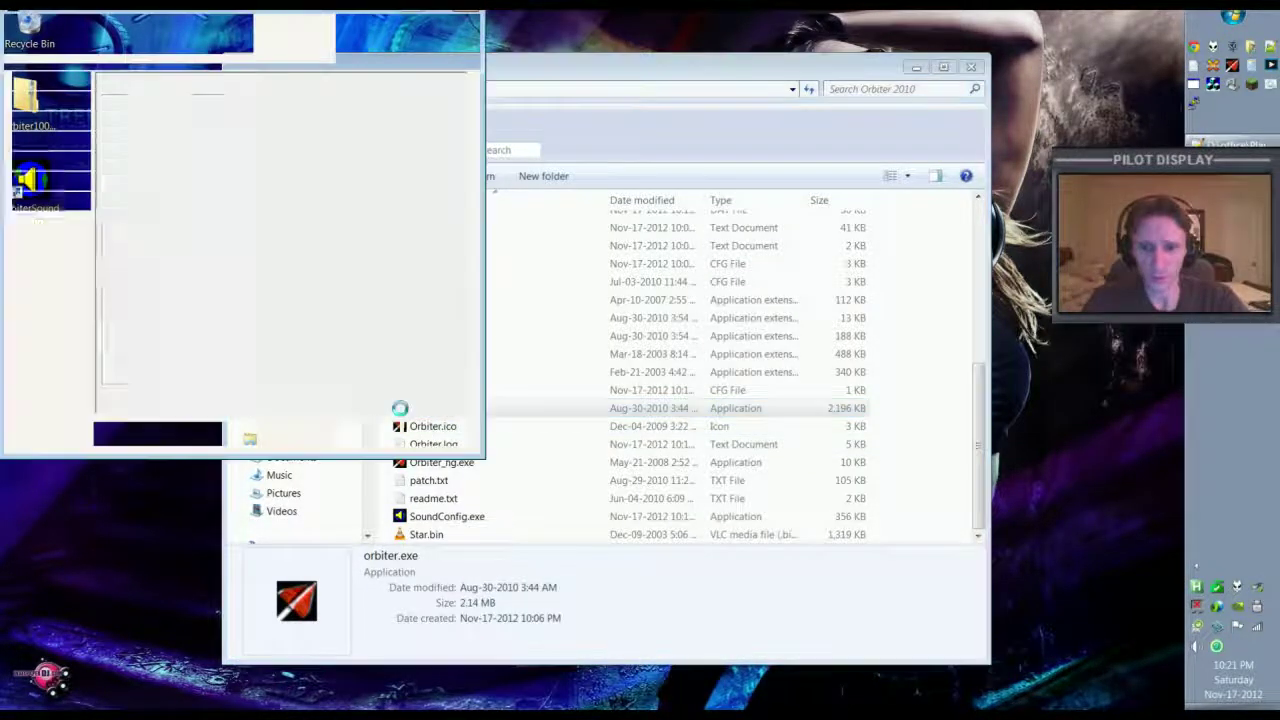
click(70, 142)
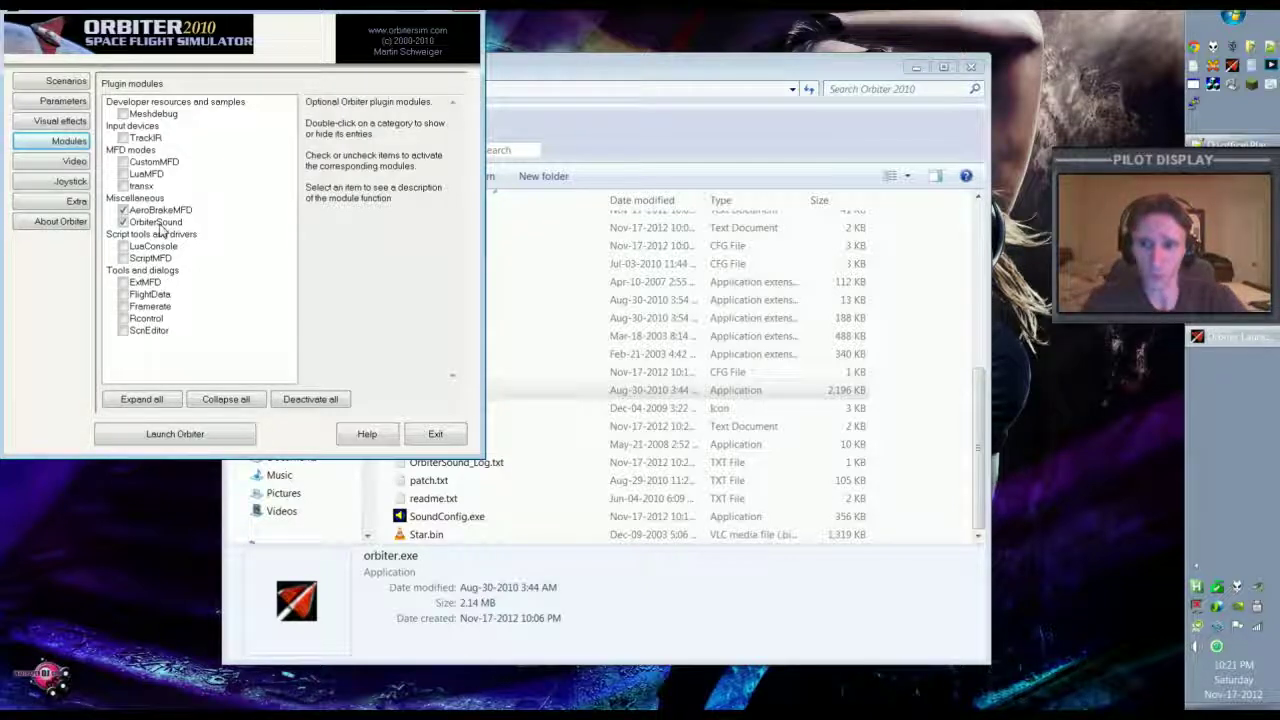
Step: Launch the "1 - Ready for Takeoff to ISS" scenario from the XR2 Ravenstar scenario folder
click(62, 81)
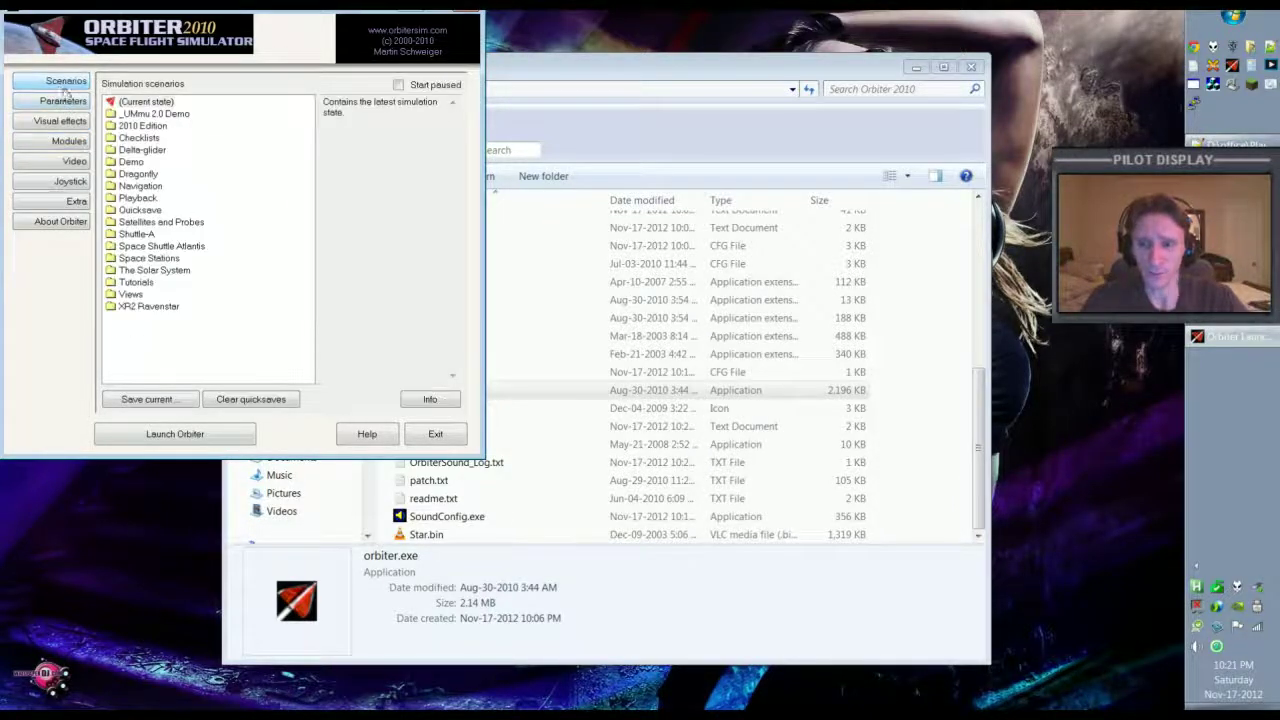
click(112, 308)
click(112, 312)
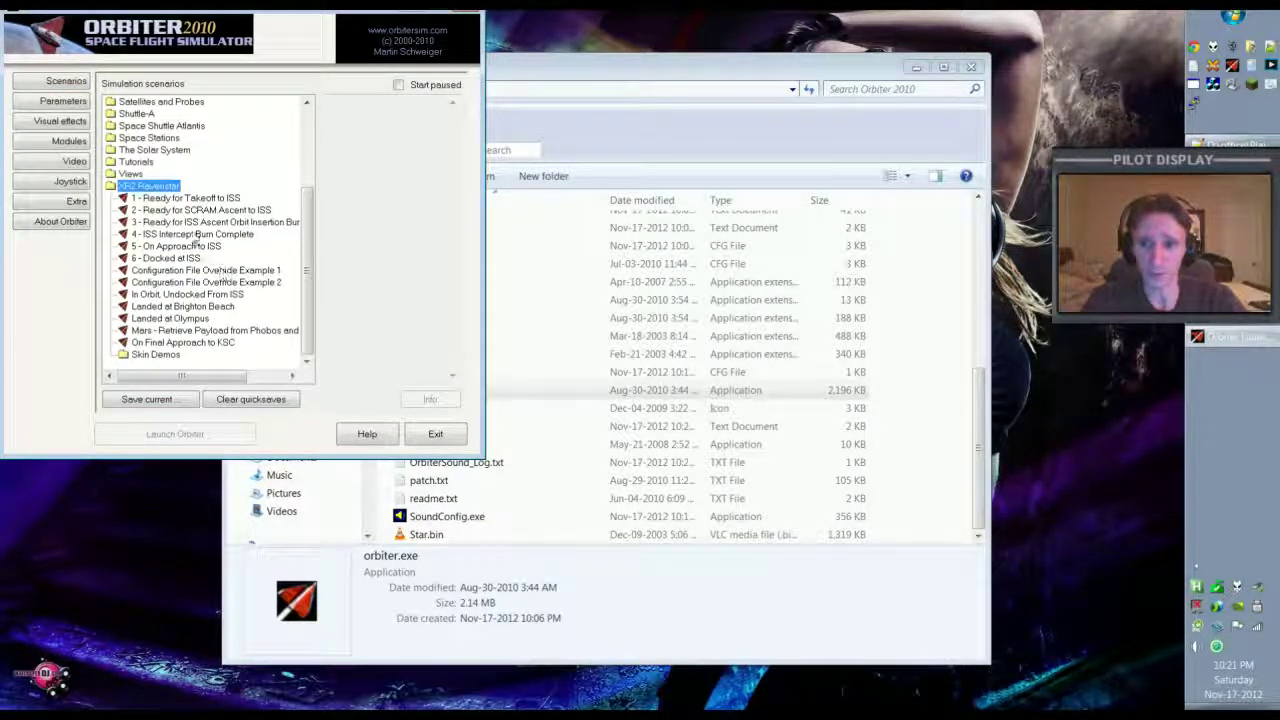
click(220, 208)
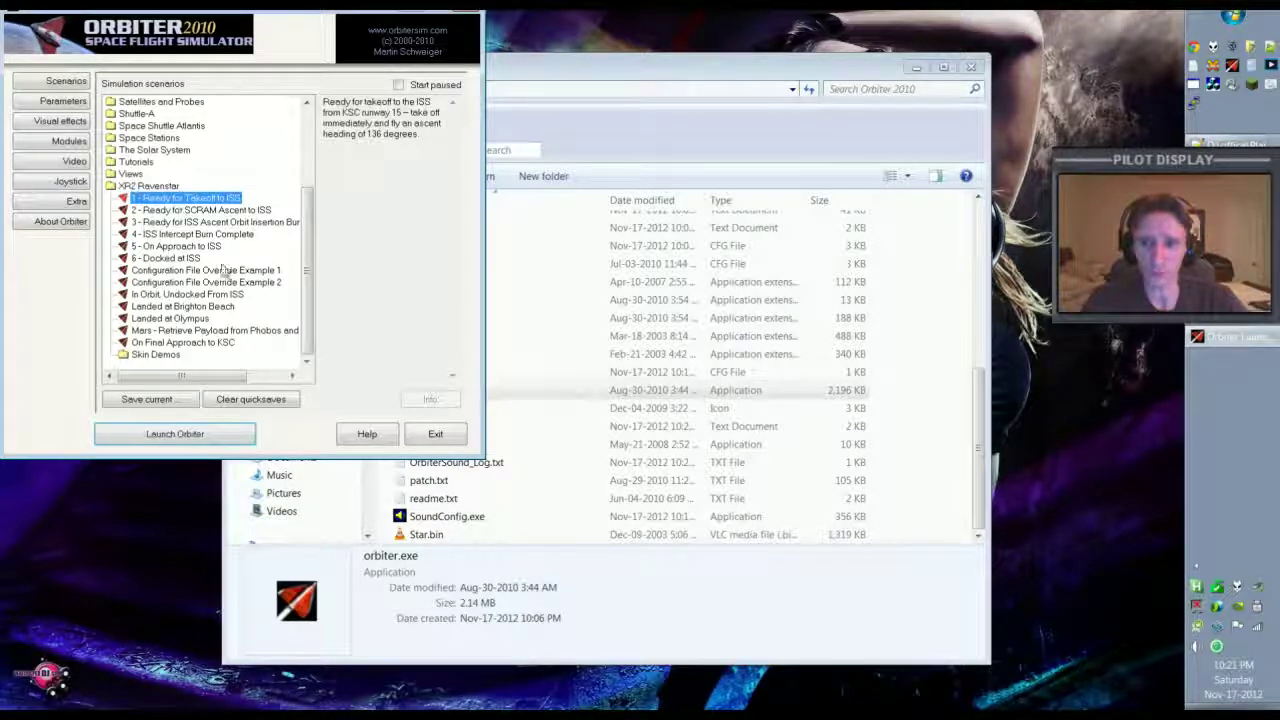
click(208, 436)
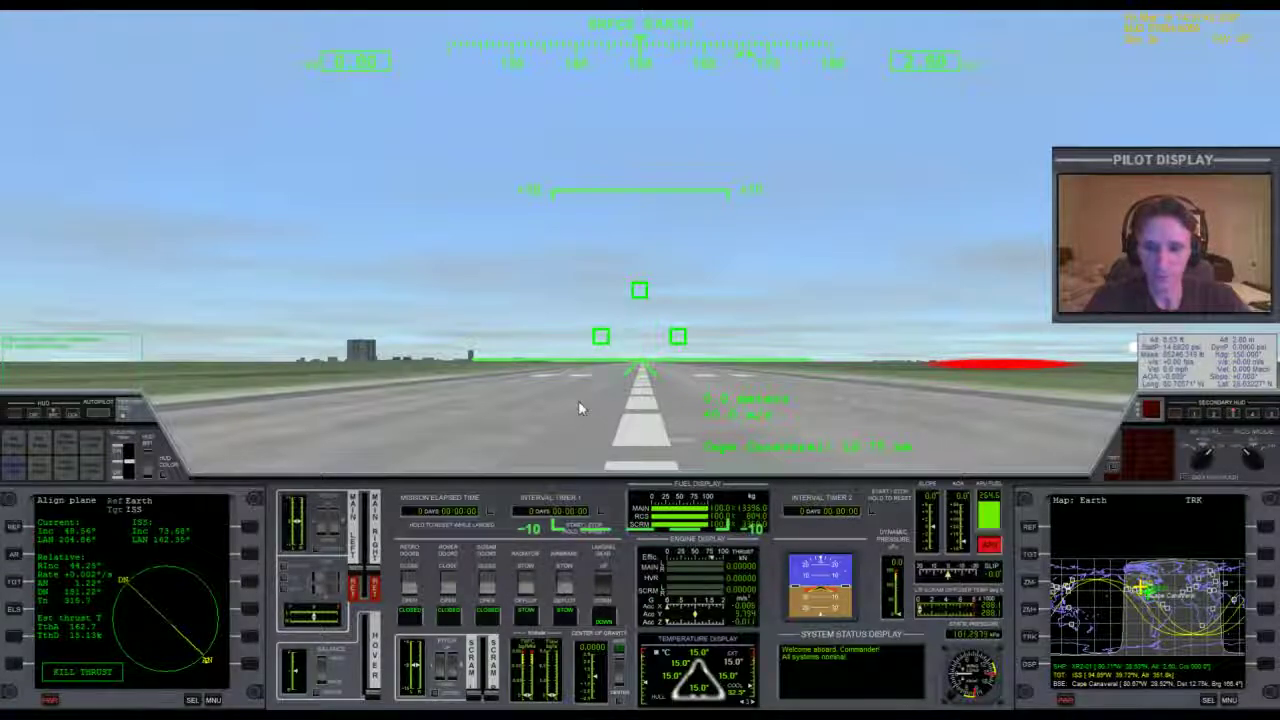
Step: Examine the XR2 Ravenstar on the runway from outside, at several distances and angles
key(F1)
scroll(811, 456, down, 4)
drag(864, 410, 690, 485)
scroll(937, 393, down, 4)
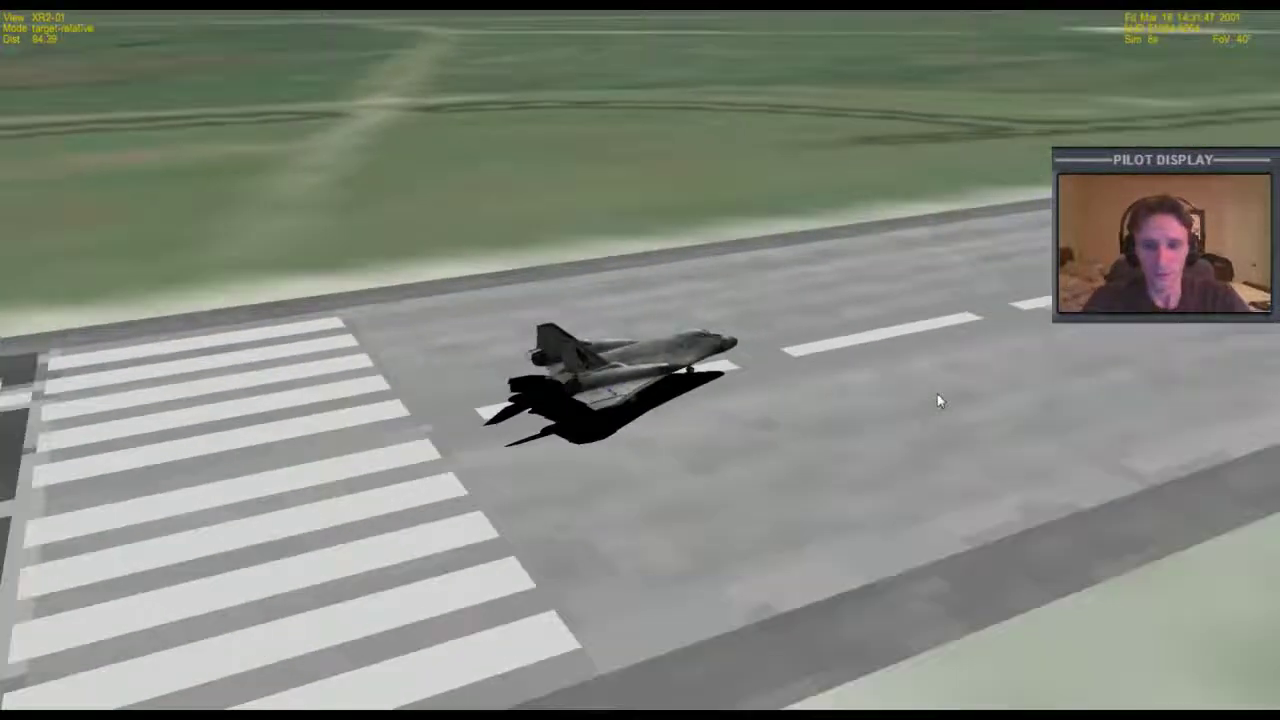
drag(946, 400, 850, 405)
drag(943, 400, 843, 477)
Step: Exit the simulation and the Orbiter launcher, and minimise the Orbiter 2010 folder window
key(F4)
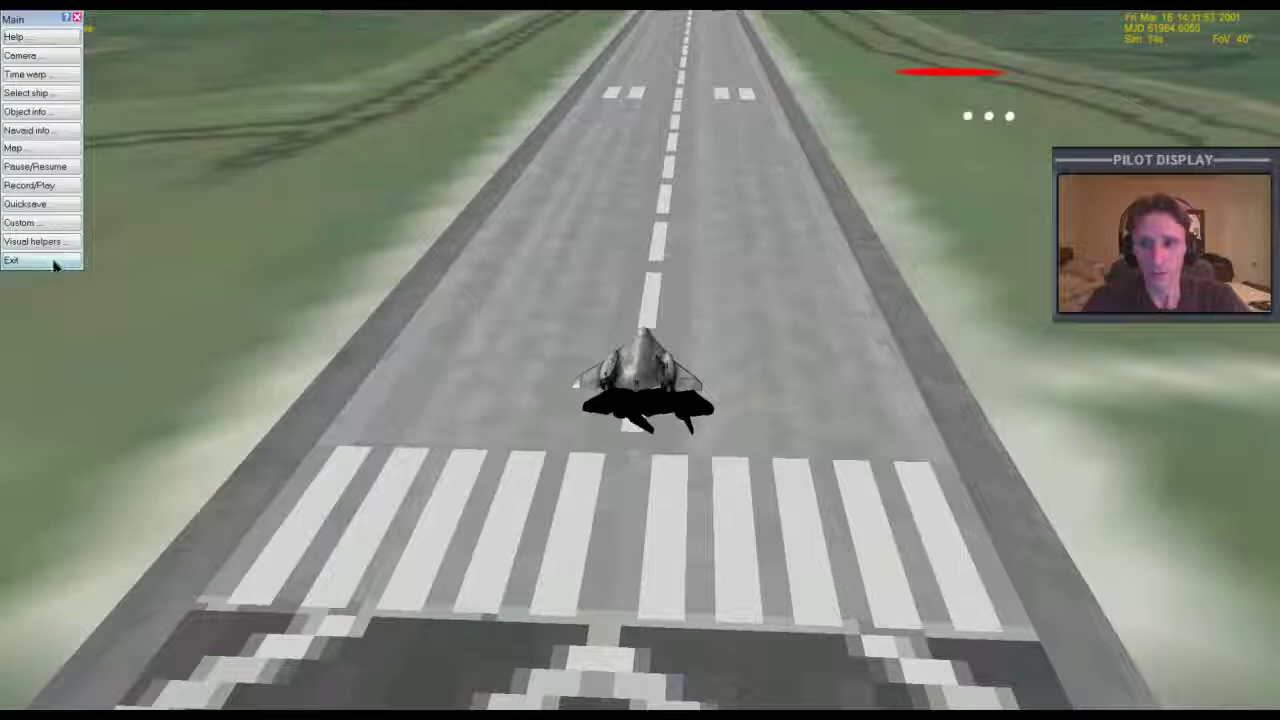
click(14, 260)
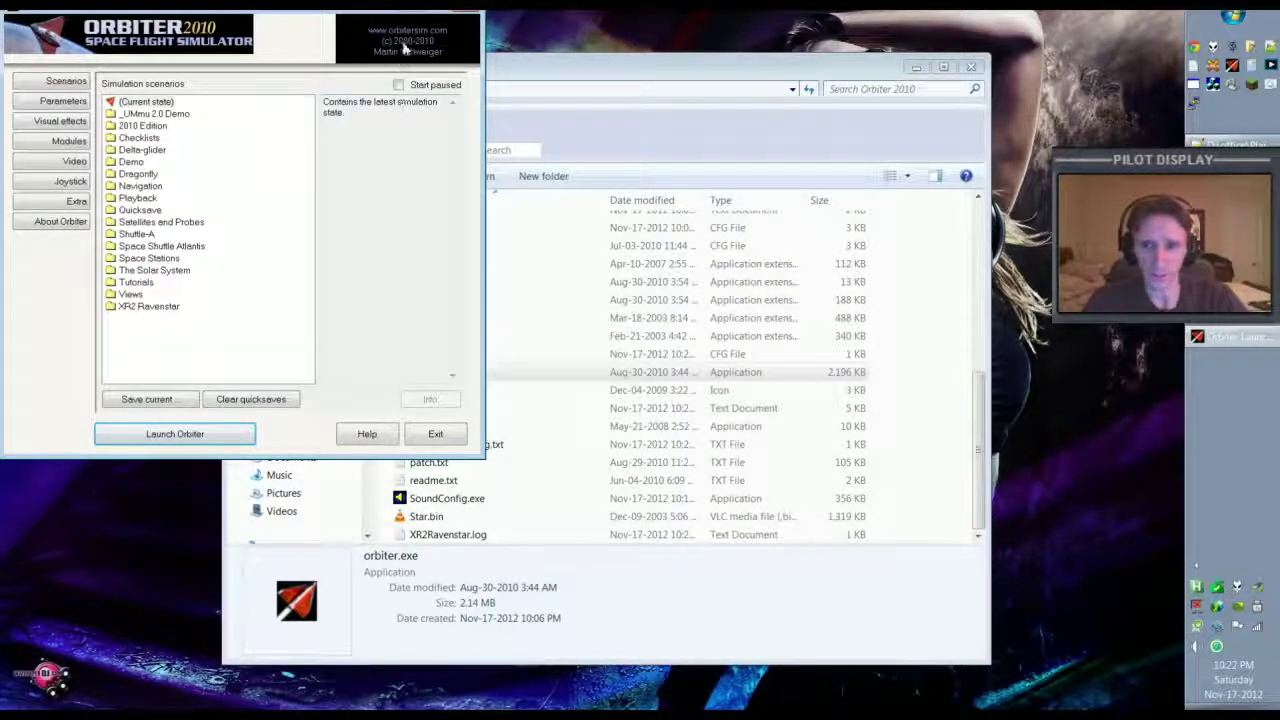
click(447, 430)
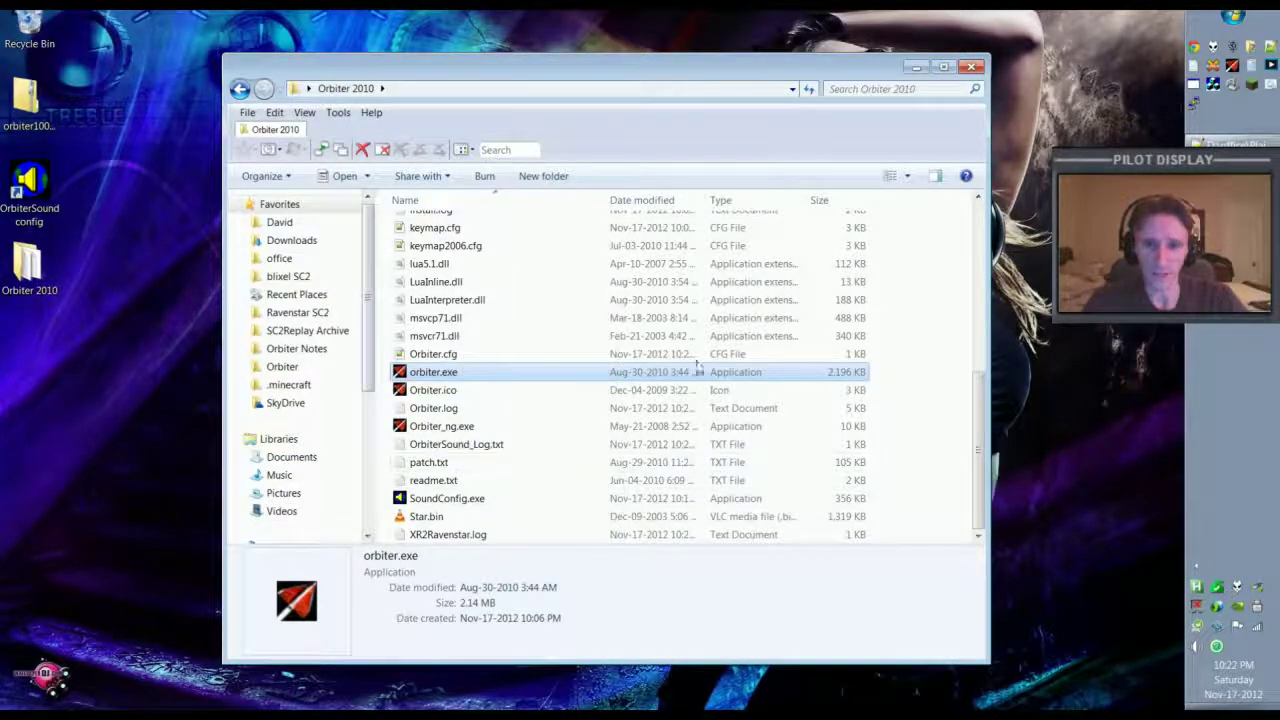
click(917, 66)
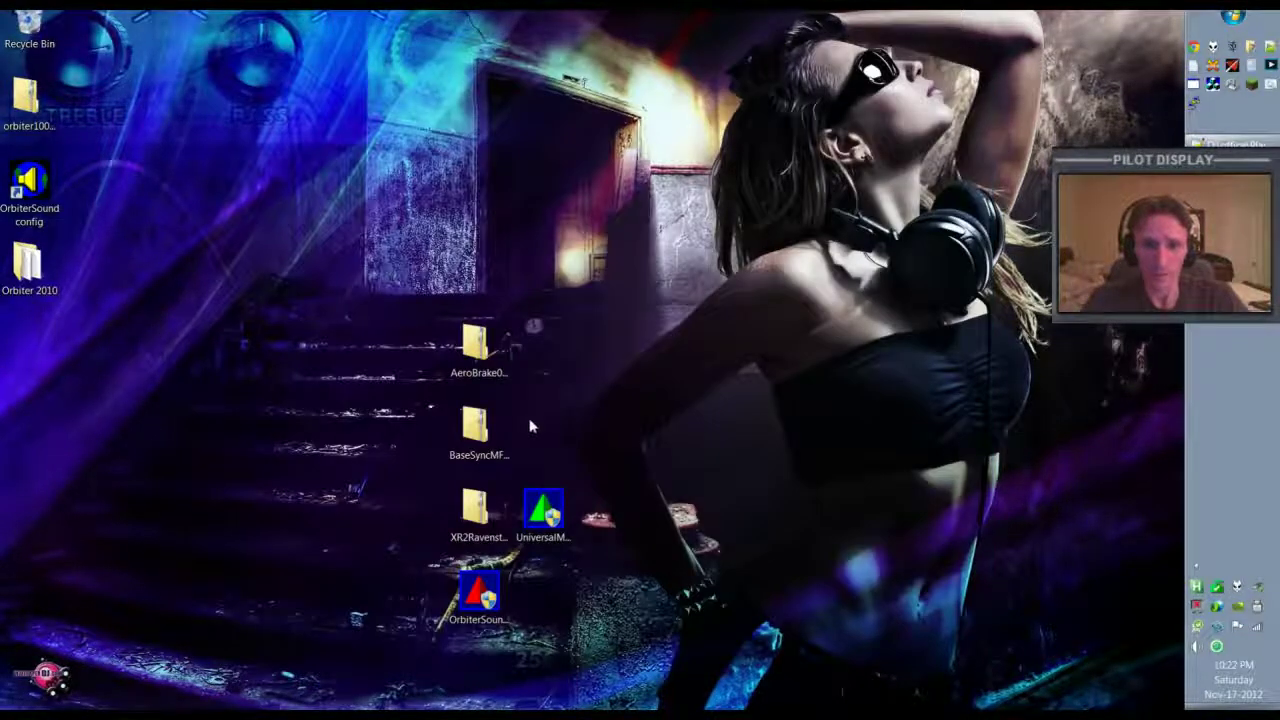
Step: Open the BaseSyncMFD archive from the desktop and examine the contents of its Config and Doc folders
double_click(478, 430)
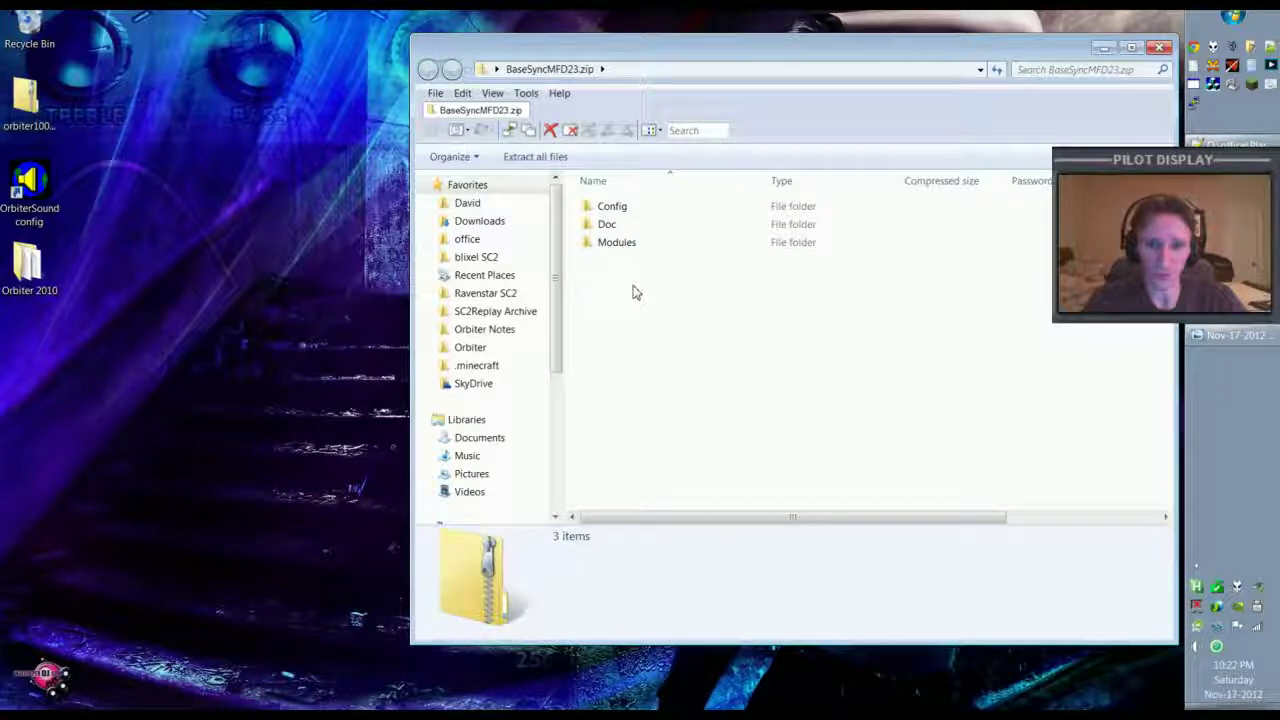
click(600, 208)
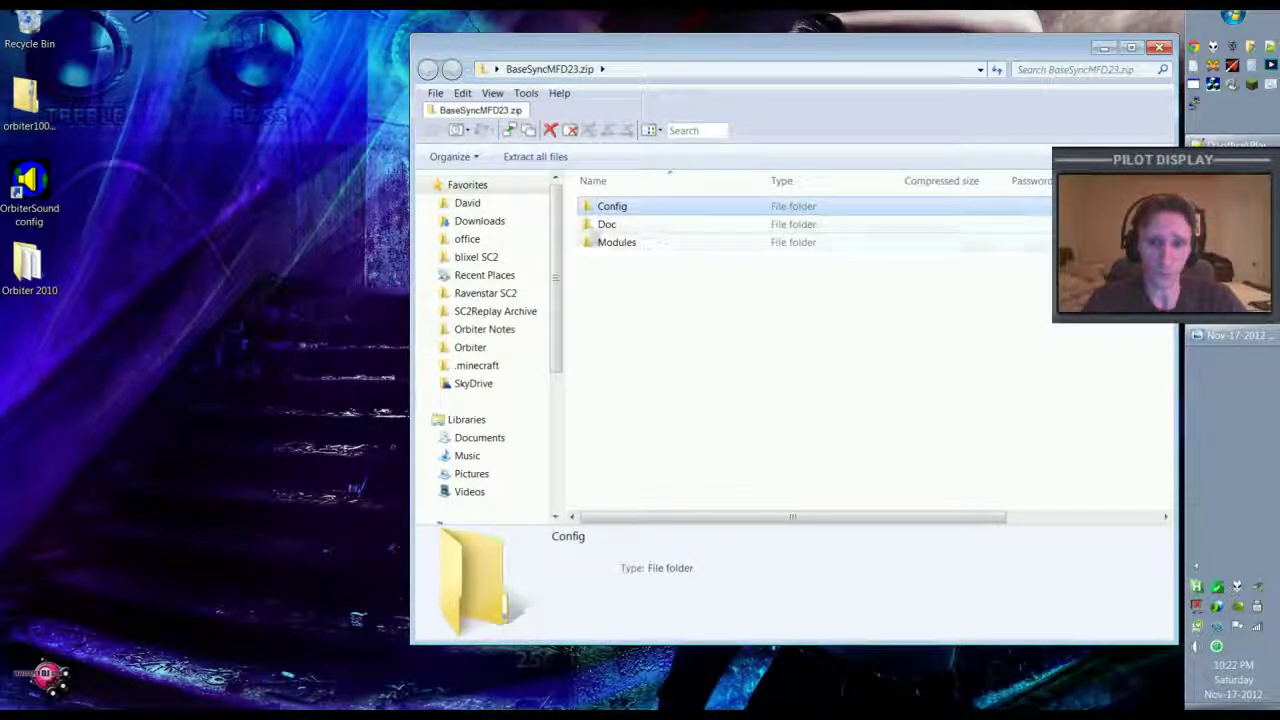
click(605, 245)
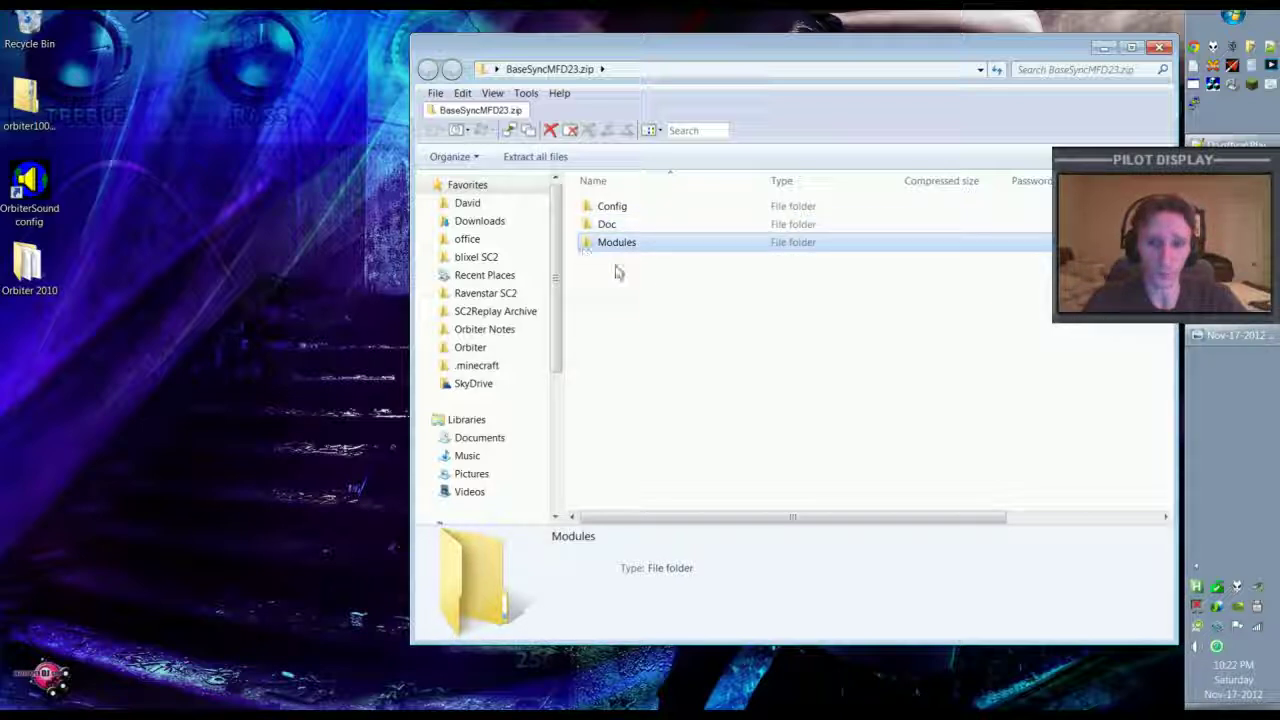
click(675, 317)
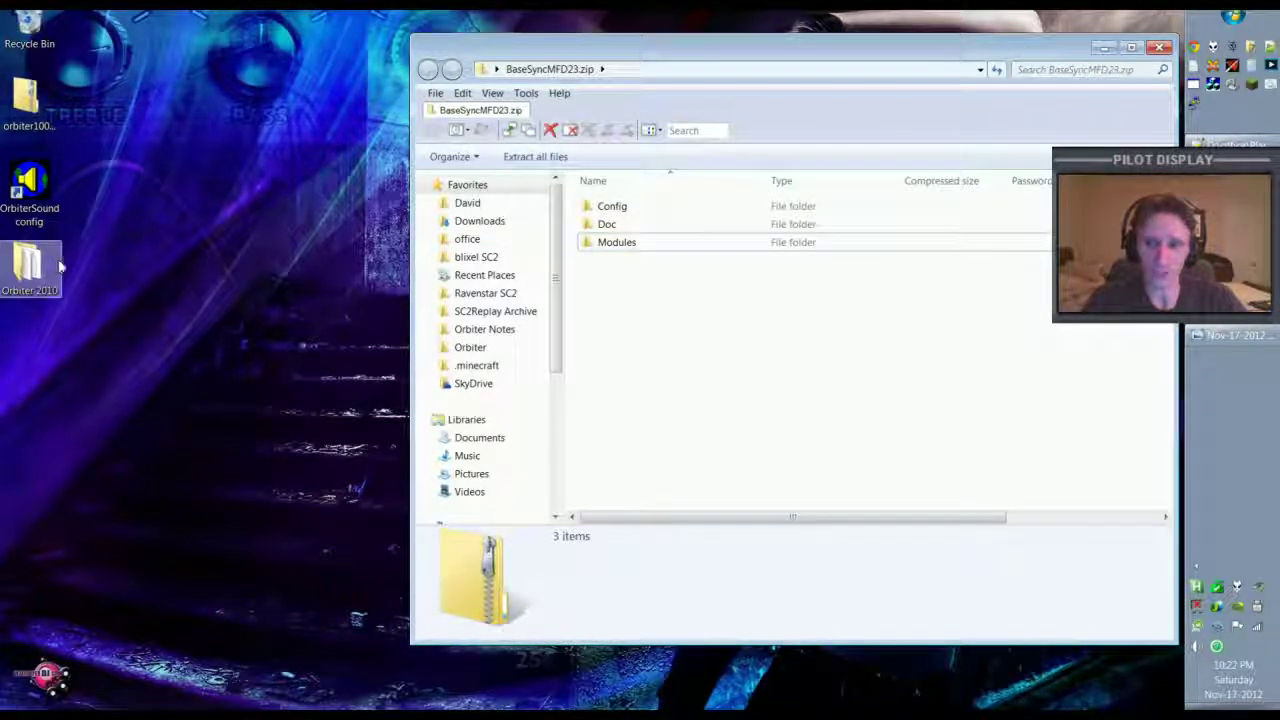
double_click(598, 206)
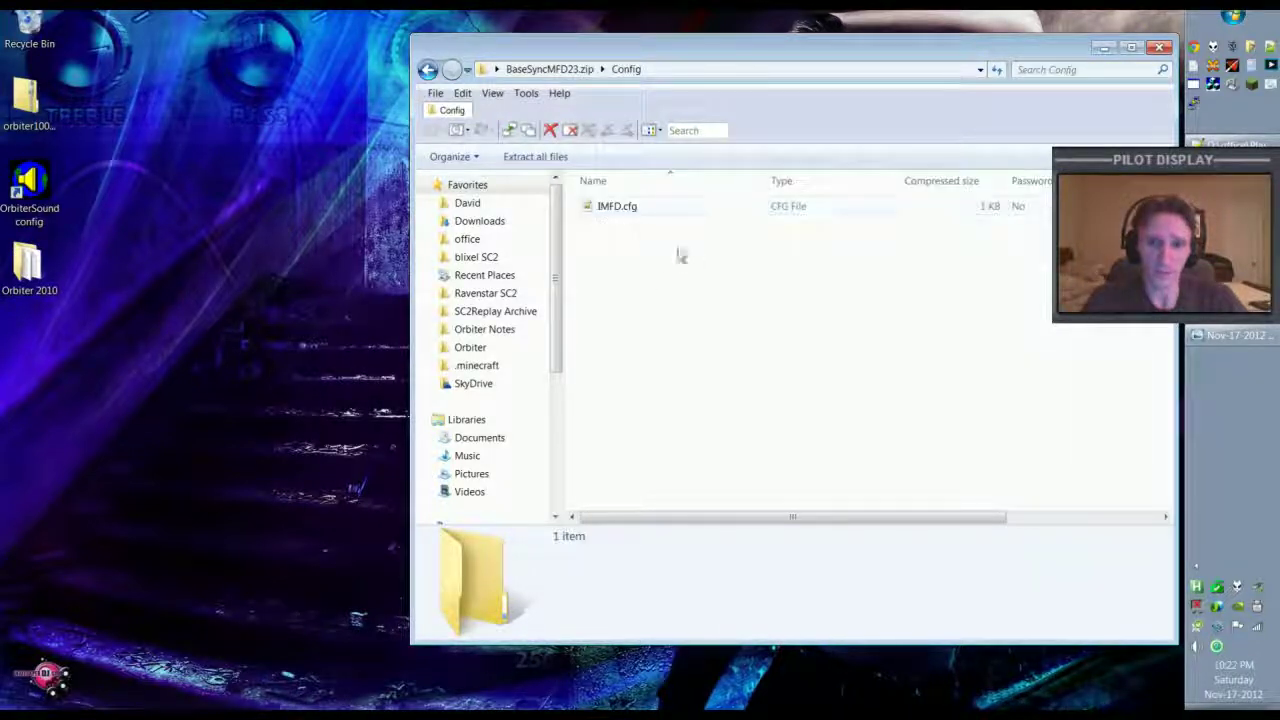
key(BackSpace)
double_click(645, 223)
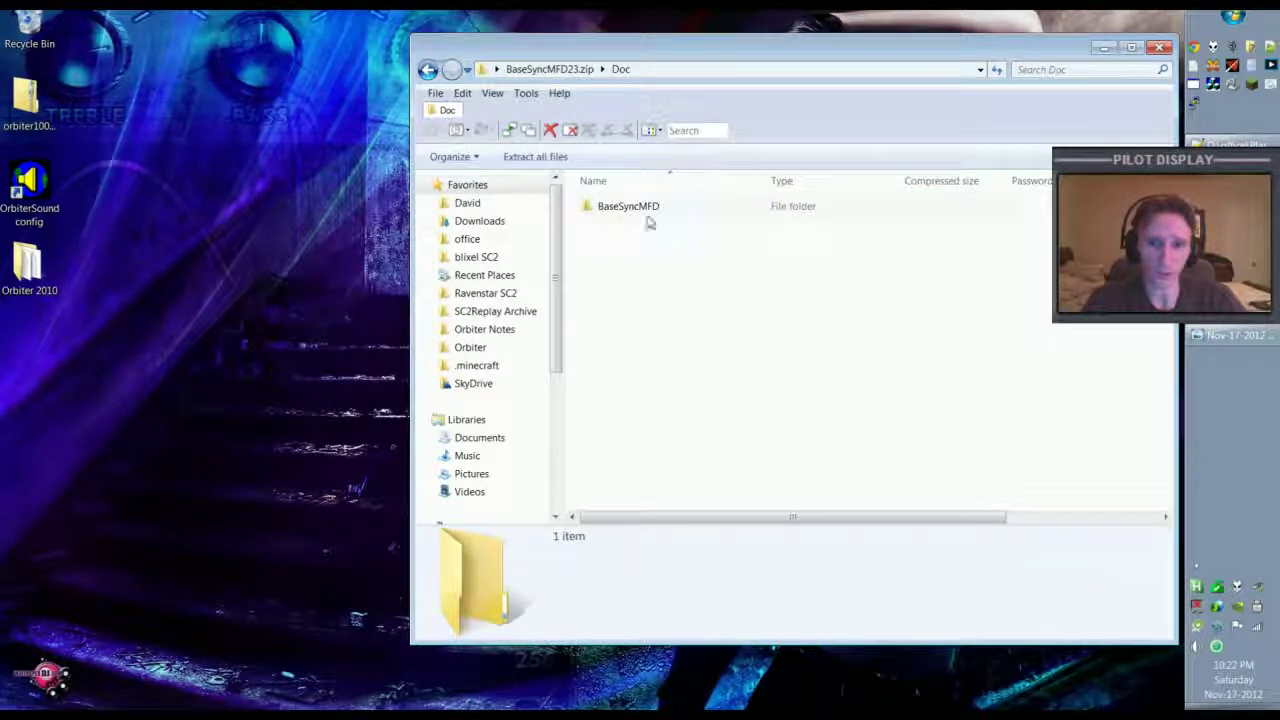
key(BackSpace)
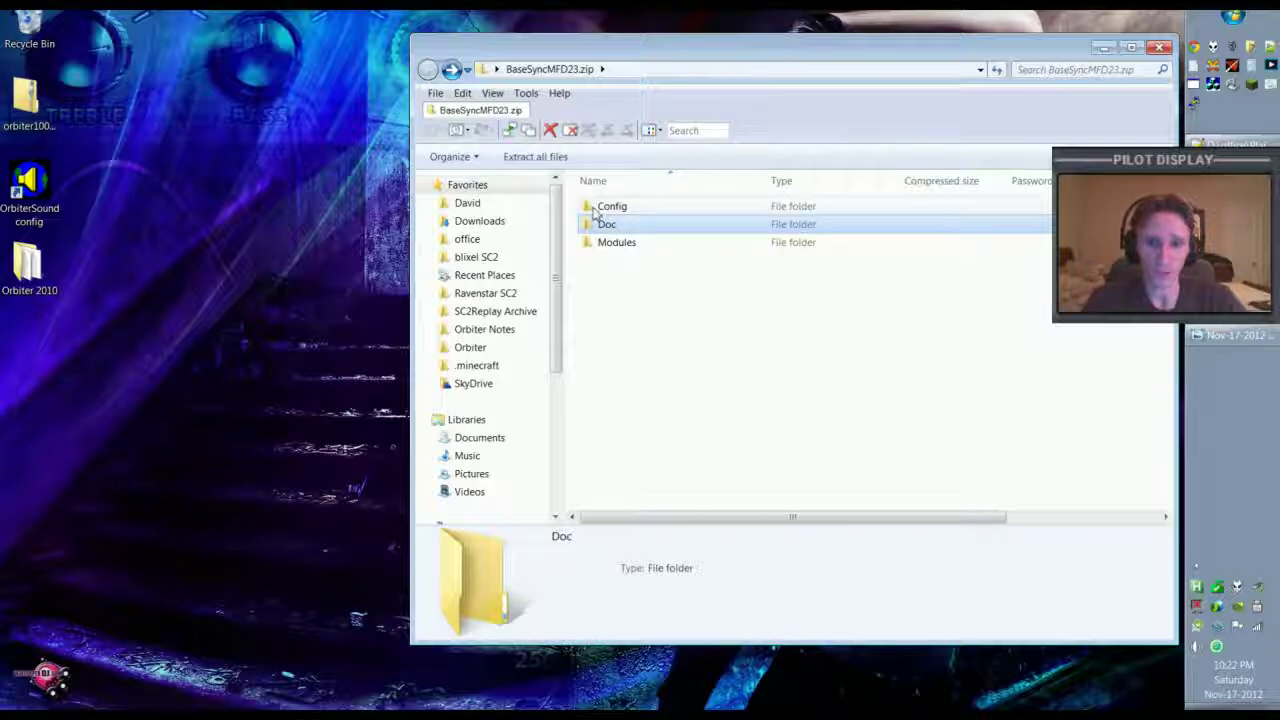
click(589, 208)
double_click(589, 208)
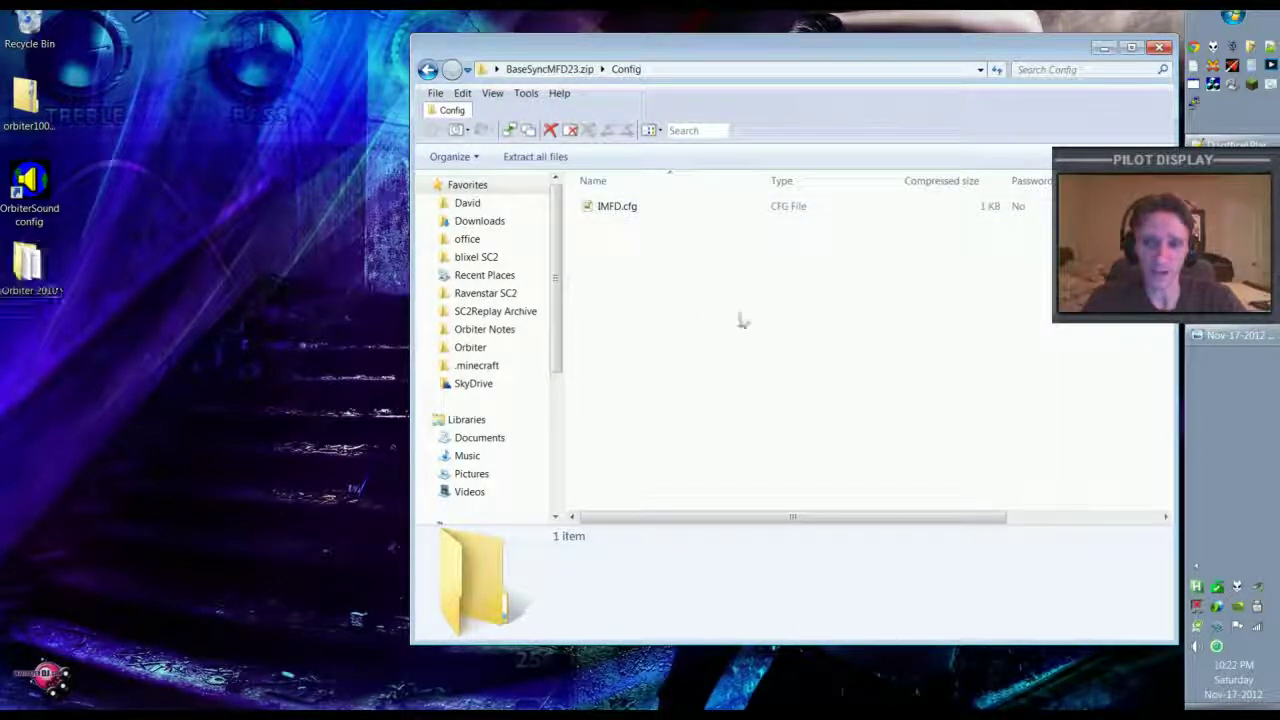
key(BackSpace)
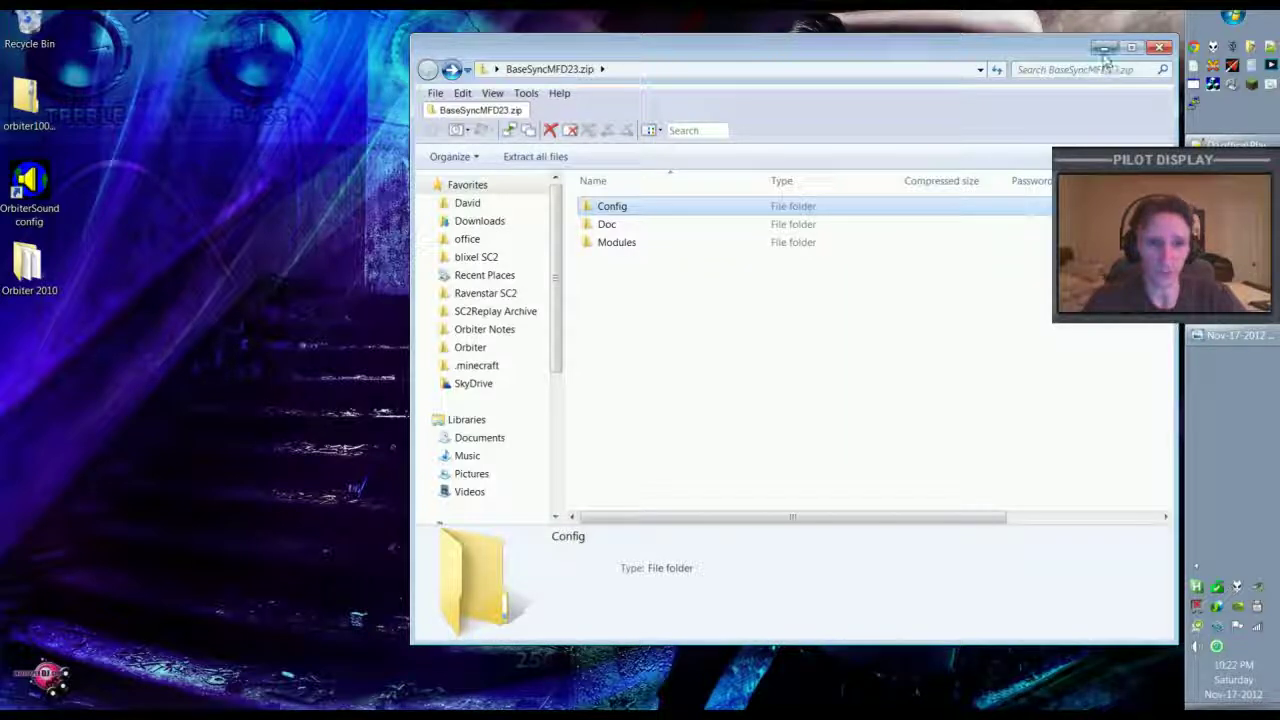
Step: Close the BaseSyncMFD archive window, then open the Orbiter 2010 folder from the desktop and look through its files
click(1159, 47)
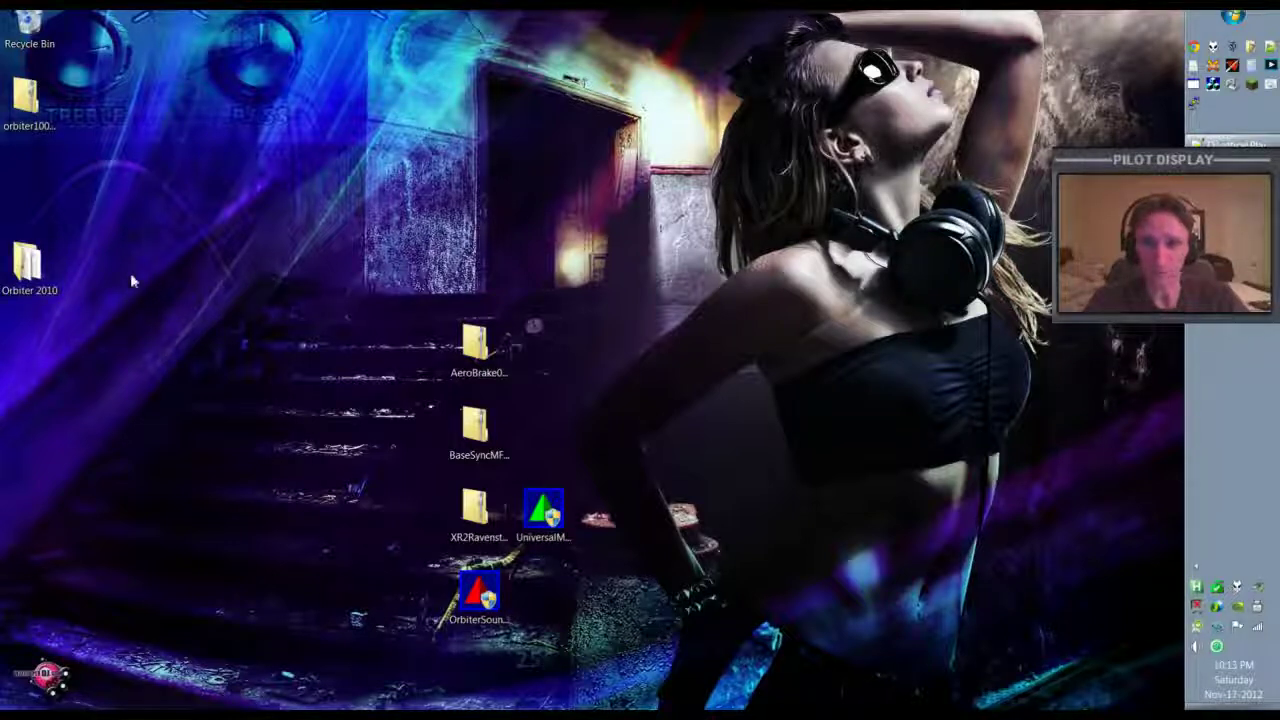
click(48, 268)
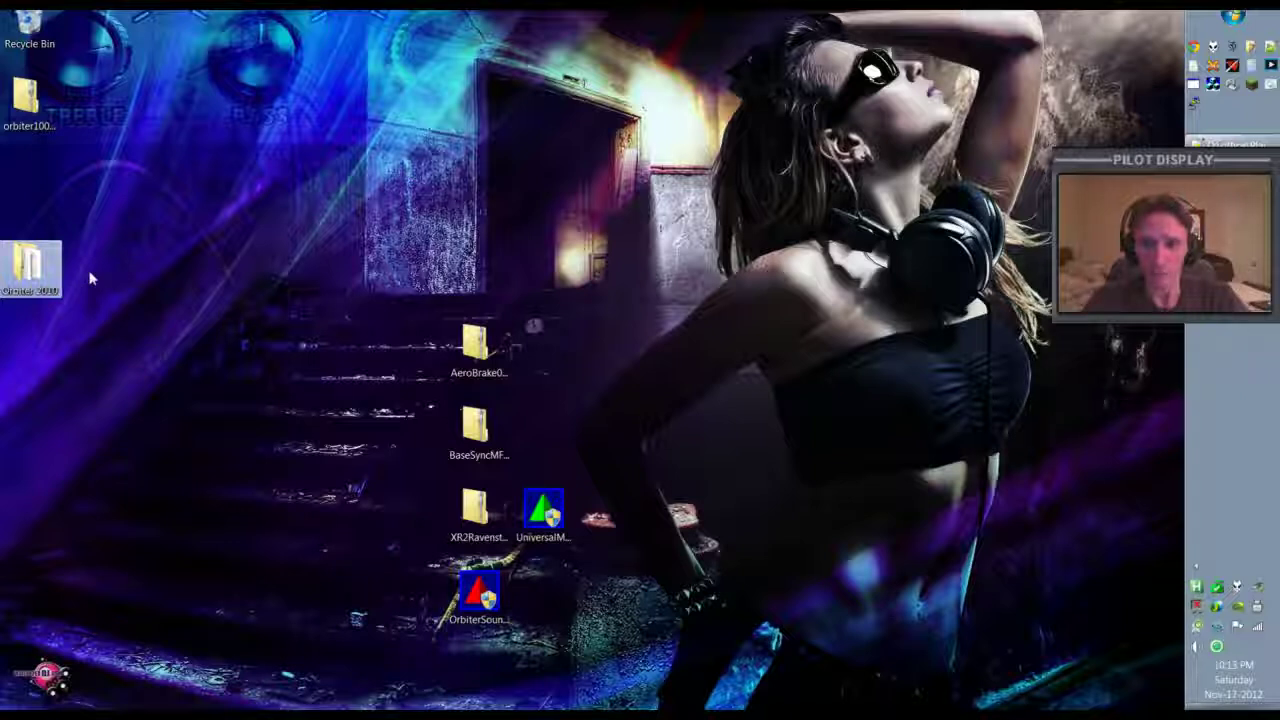
click(212, 322)
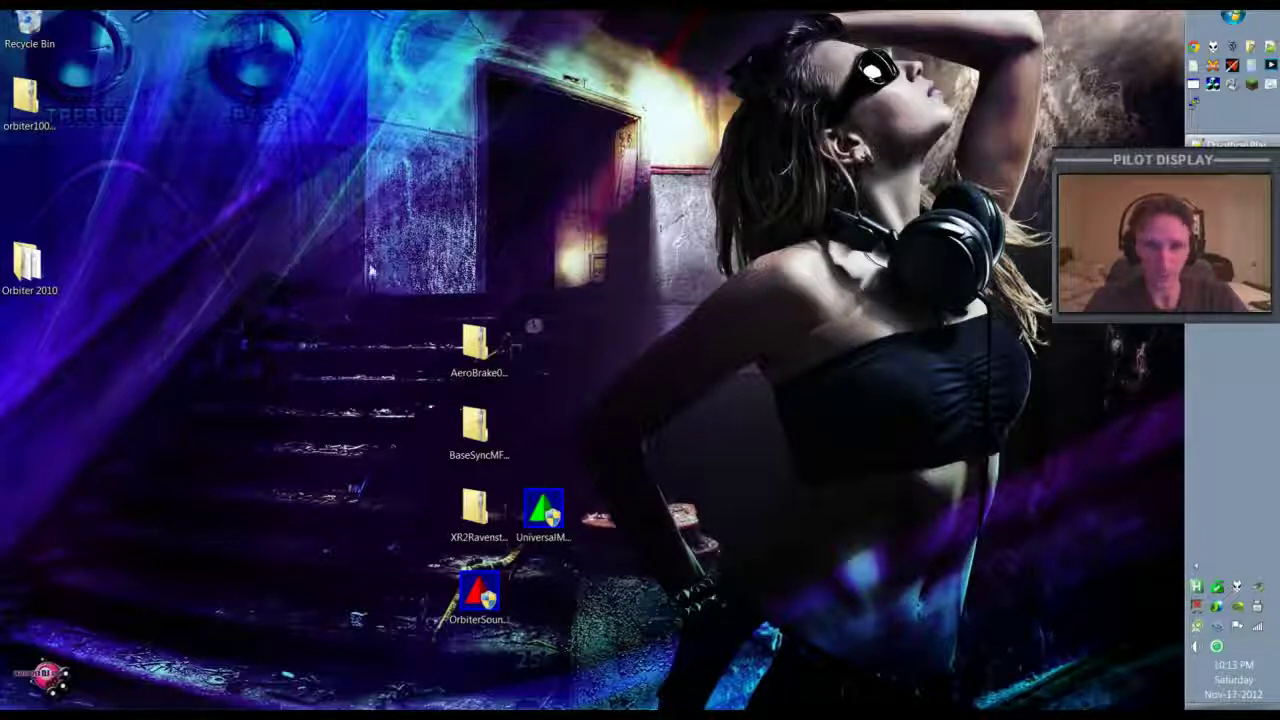
double_click(58, 283)
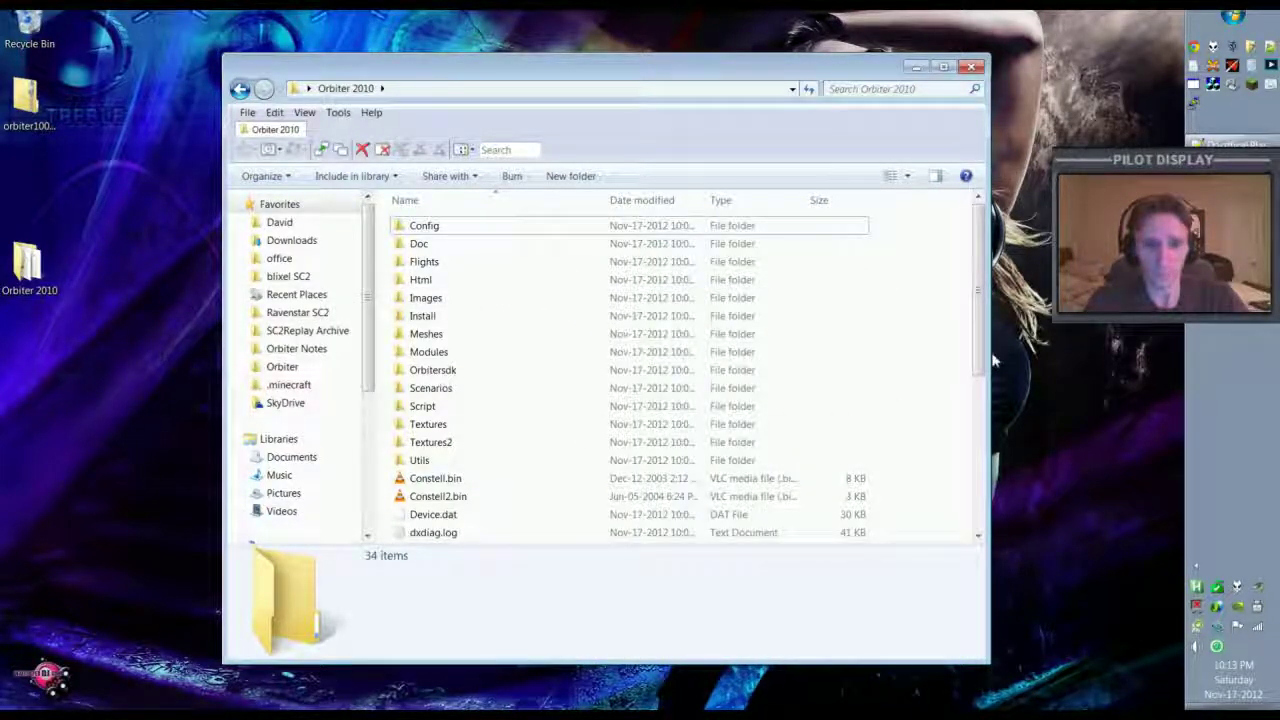
drag(980, 330, 1022, 518)
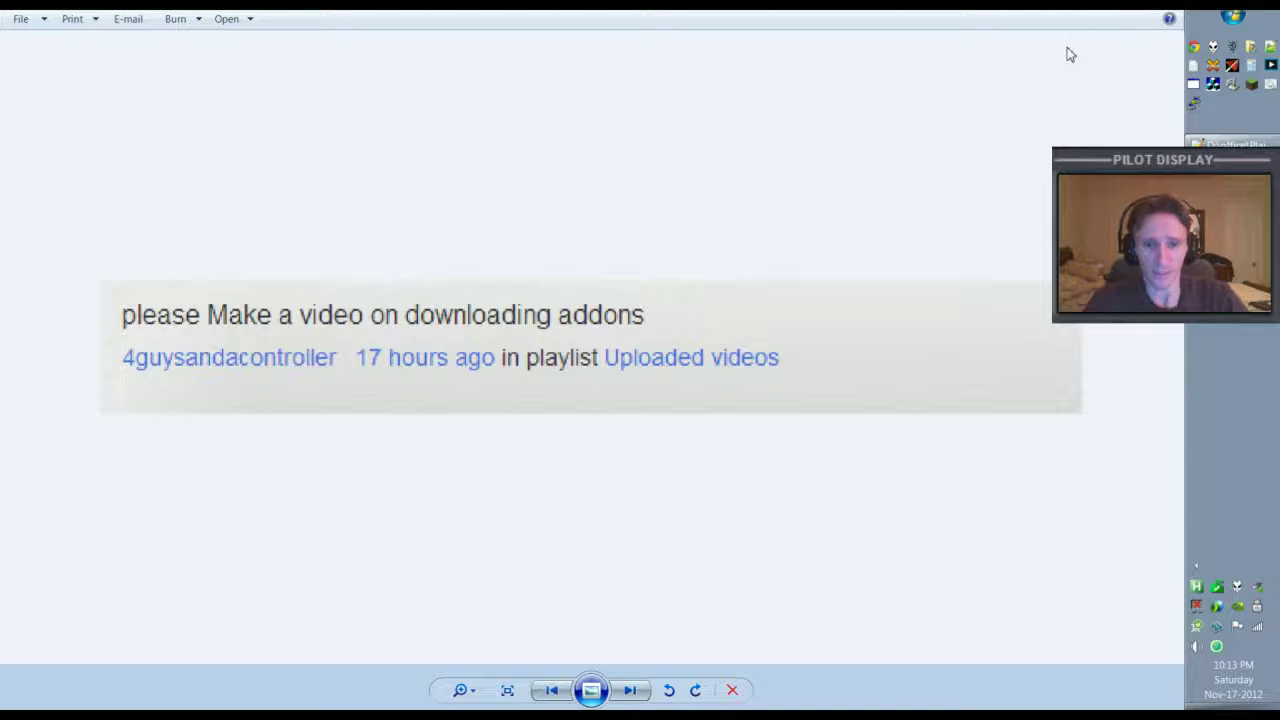
Step: Close the picture of the add-on request comment and select orbiter.exe in the Orbiter 2010 folder
key(alt+F4)
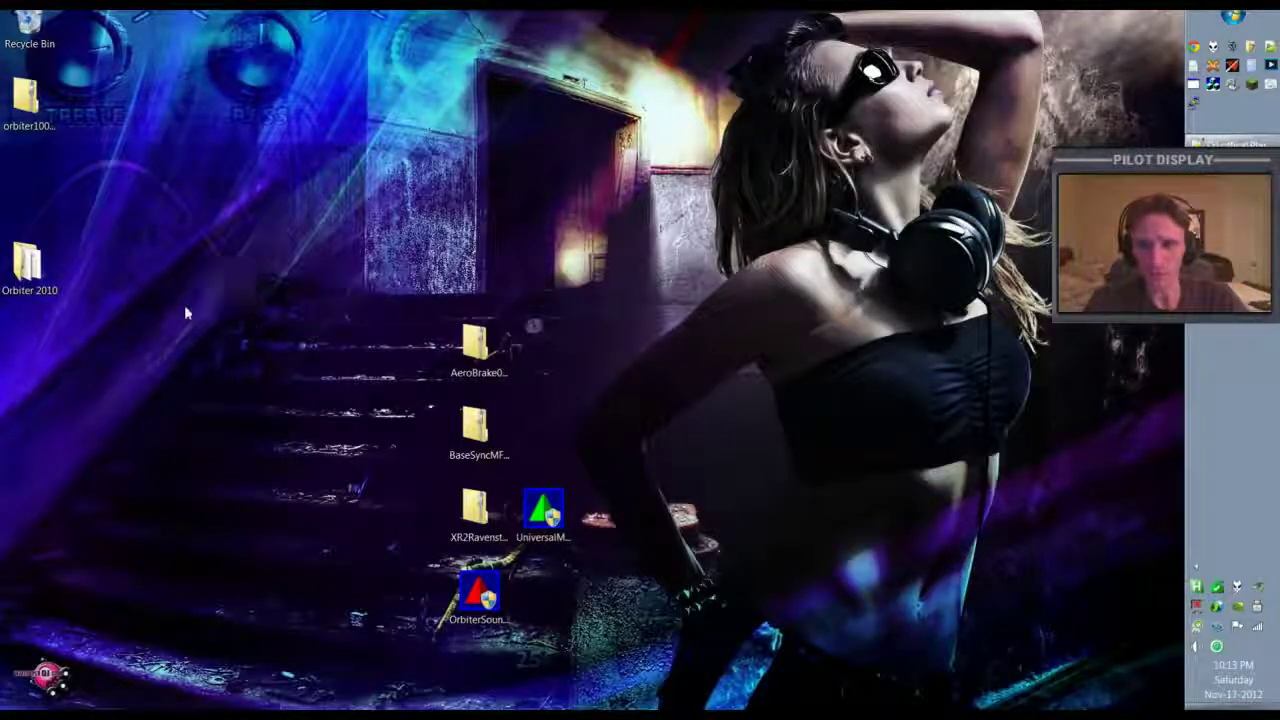
key(alt+Tab)
click(459, 430)
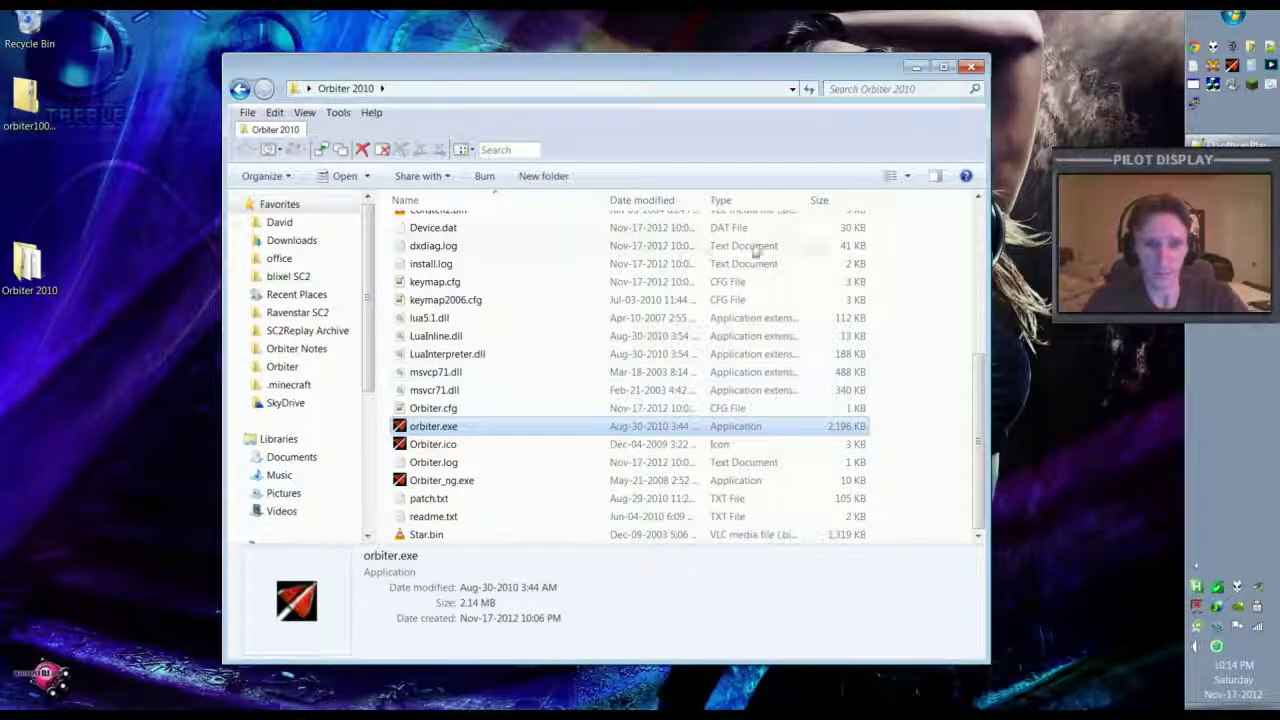
Step: Minimise the Orbiter 2010 folder window and switch to the picture viewer
click(917, 68)
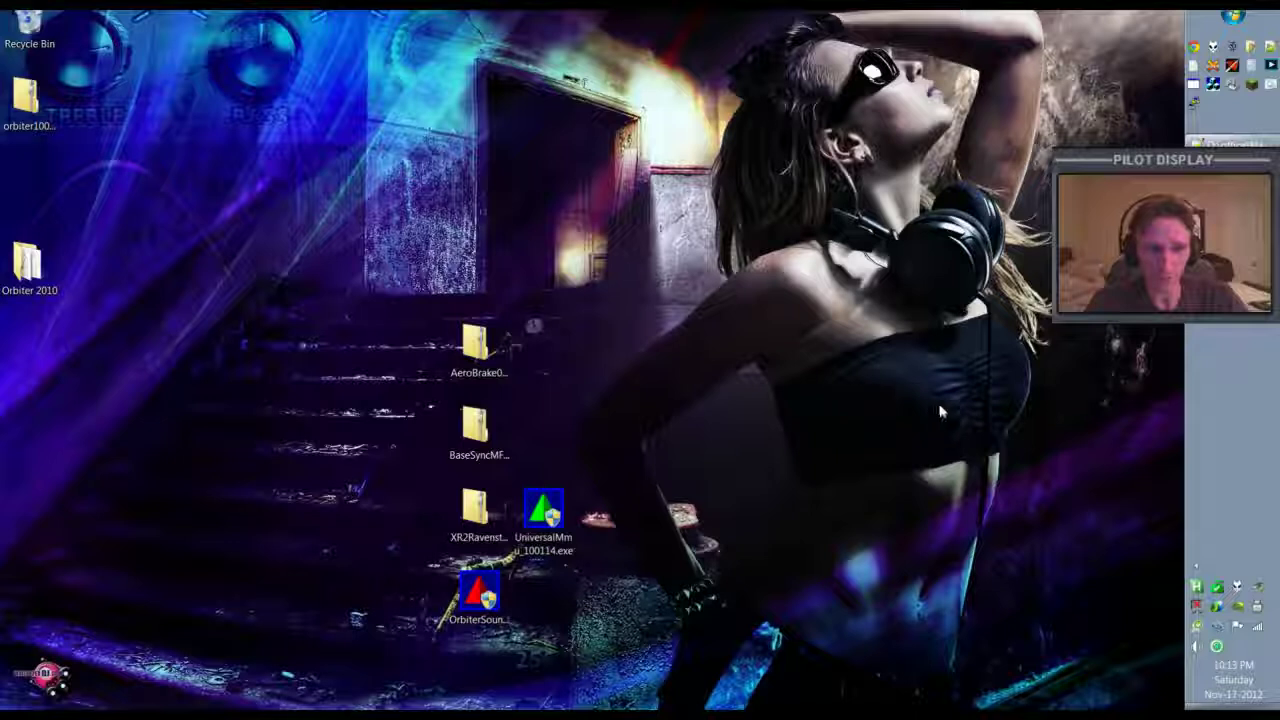
click(1229, 200)
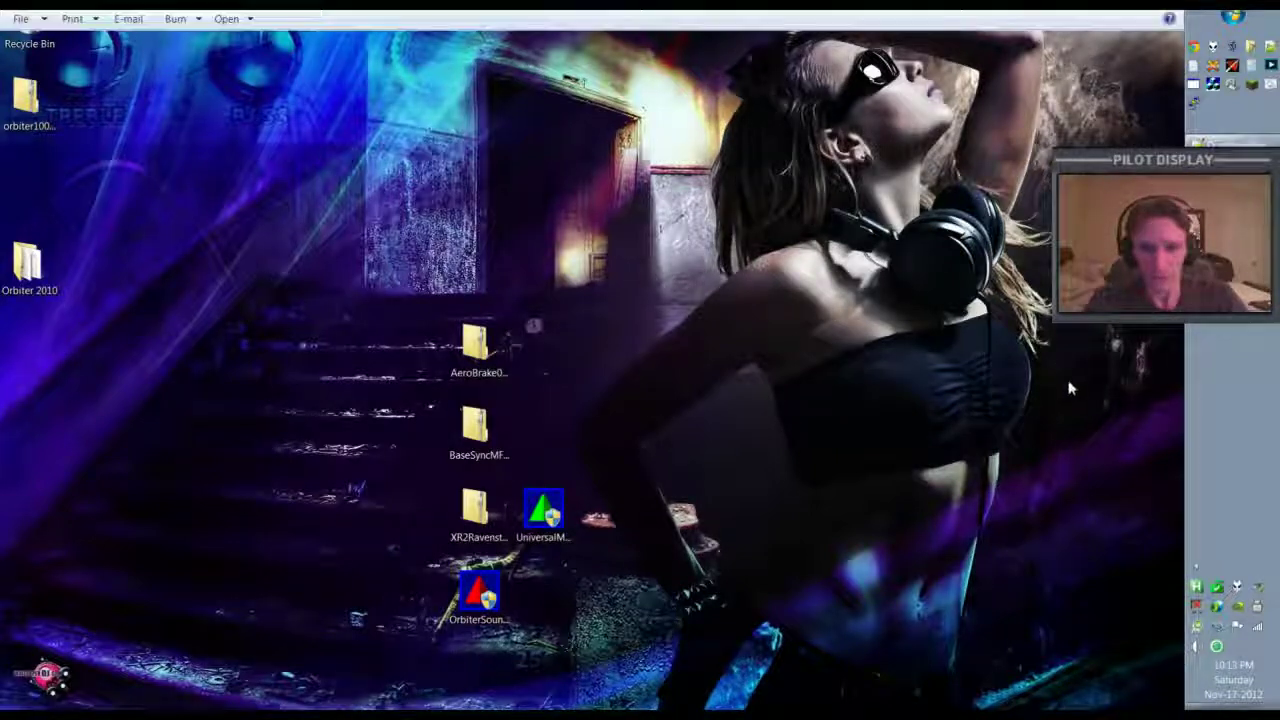